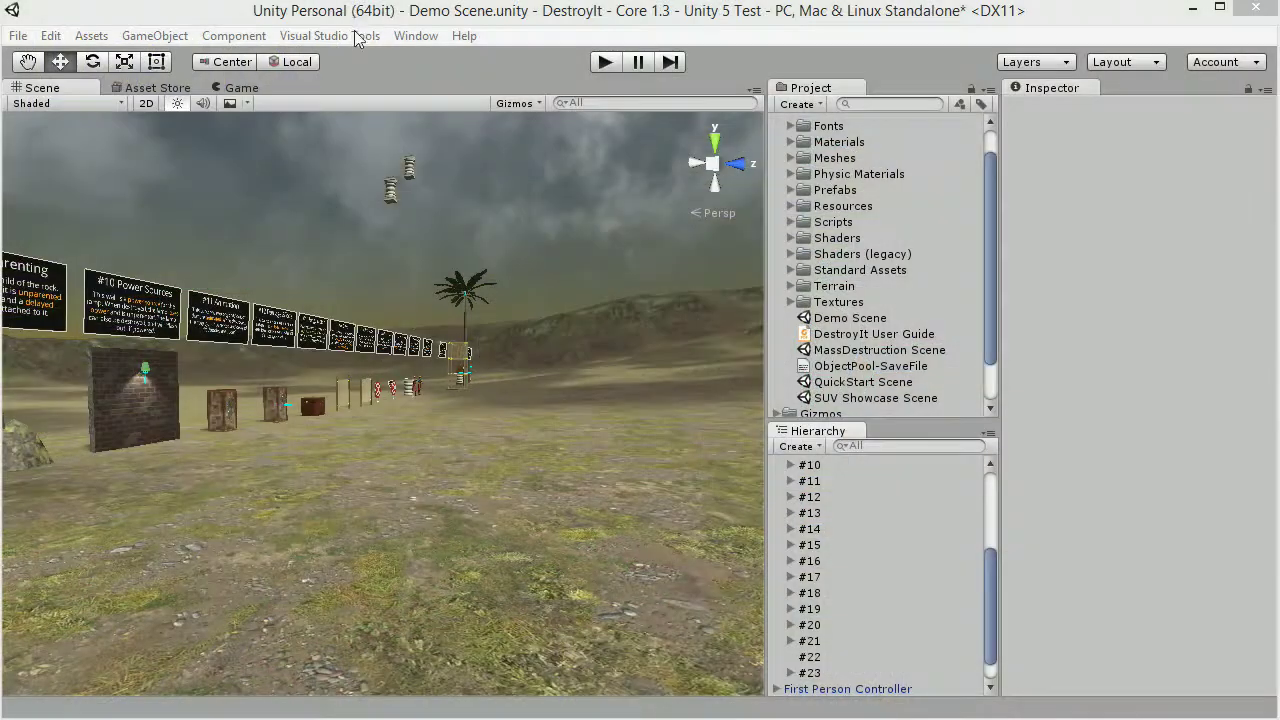
Create a Cube and place it on the open ground at about X 928.17, Y 46.26, Z 825.72
left_click_drag(993, 580, 993, 500)
left_click(840, 483)
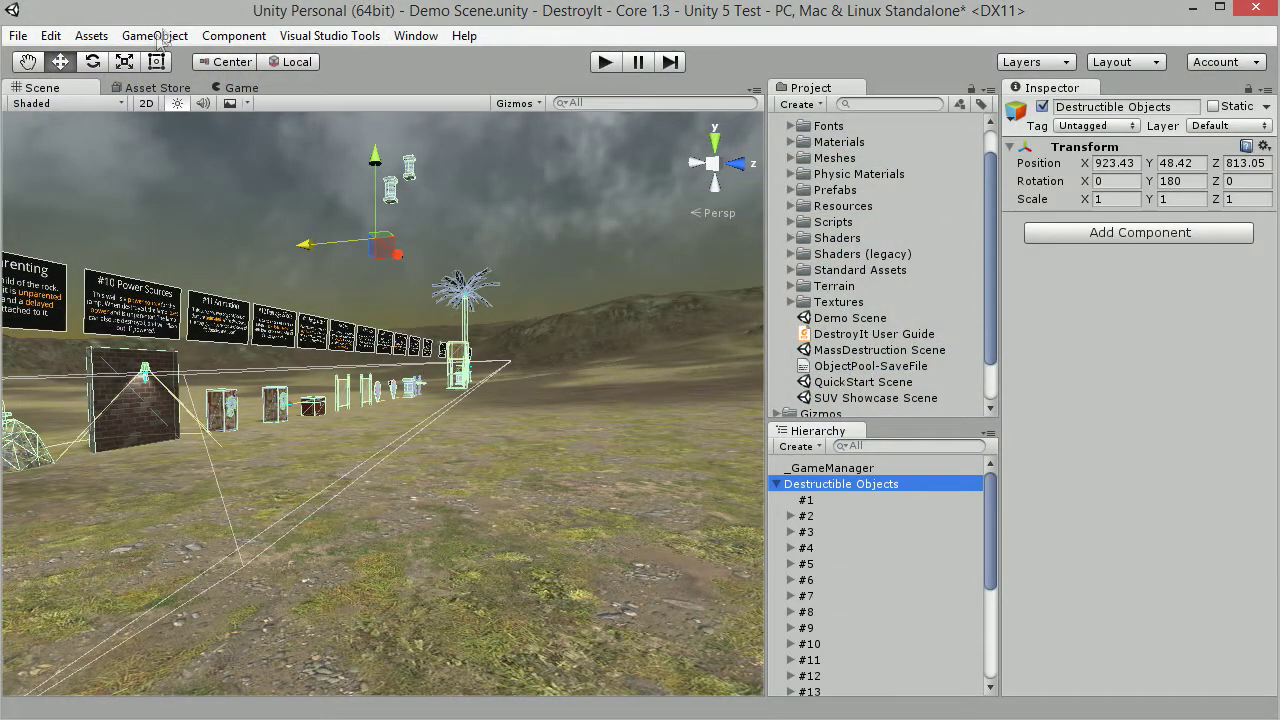
left_click(155, 36)
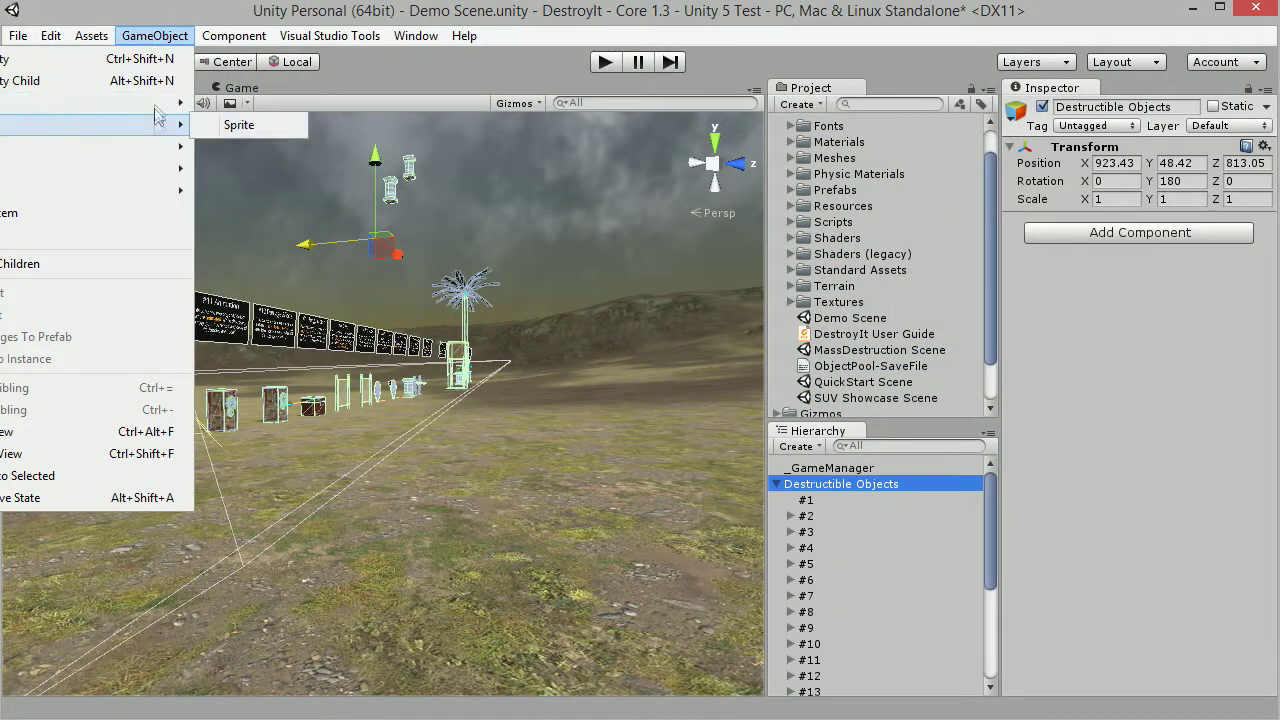
mouse_move(185, 102)
left_click(245, 104)
left_click_drag(462, 405, 332, 550)
left_click_drag(365, 451, 362, 410)
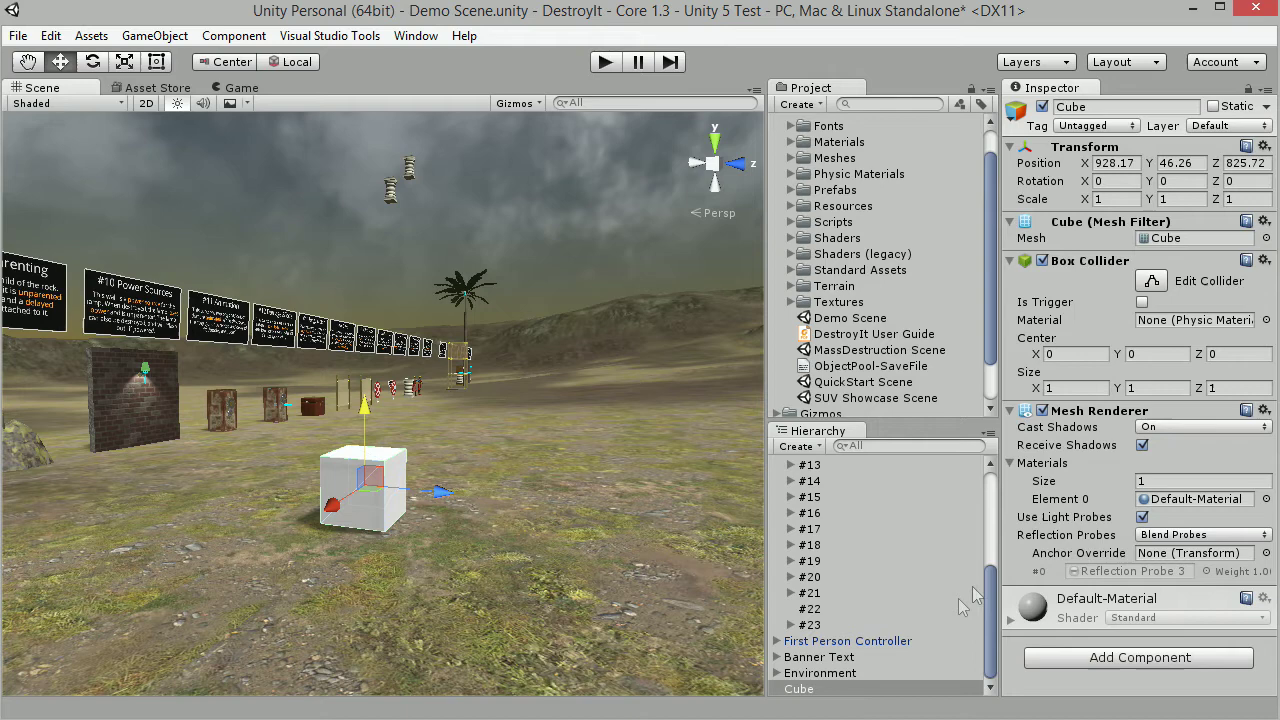
Rename the new cube as Undestroyed Test Cube
left_click(832, 690)
key("F2")
type("Und")
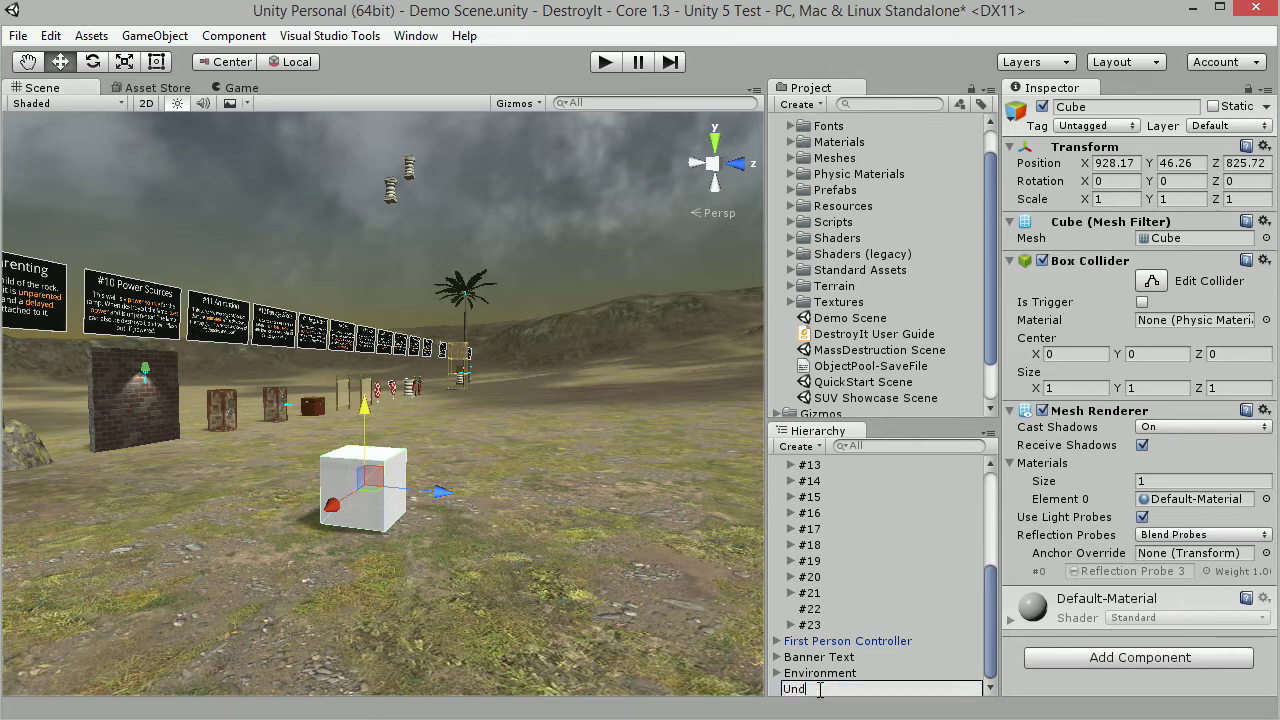
type("estroyed Test Cube")
key("Return")
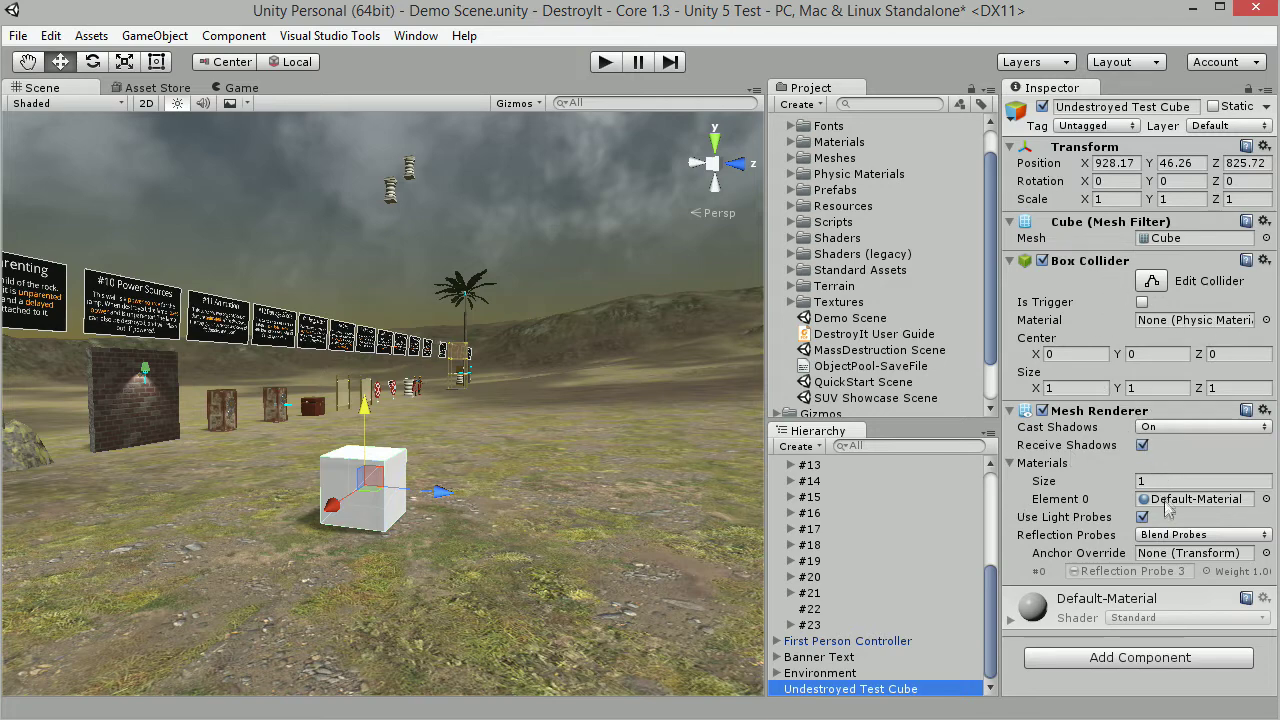
Search the materials for "bra" and assign Brass-PBR to Element 0 of the cube's Mesh Renderer
left_click(1237, 501)
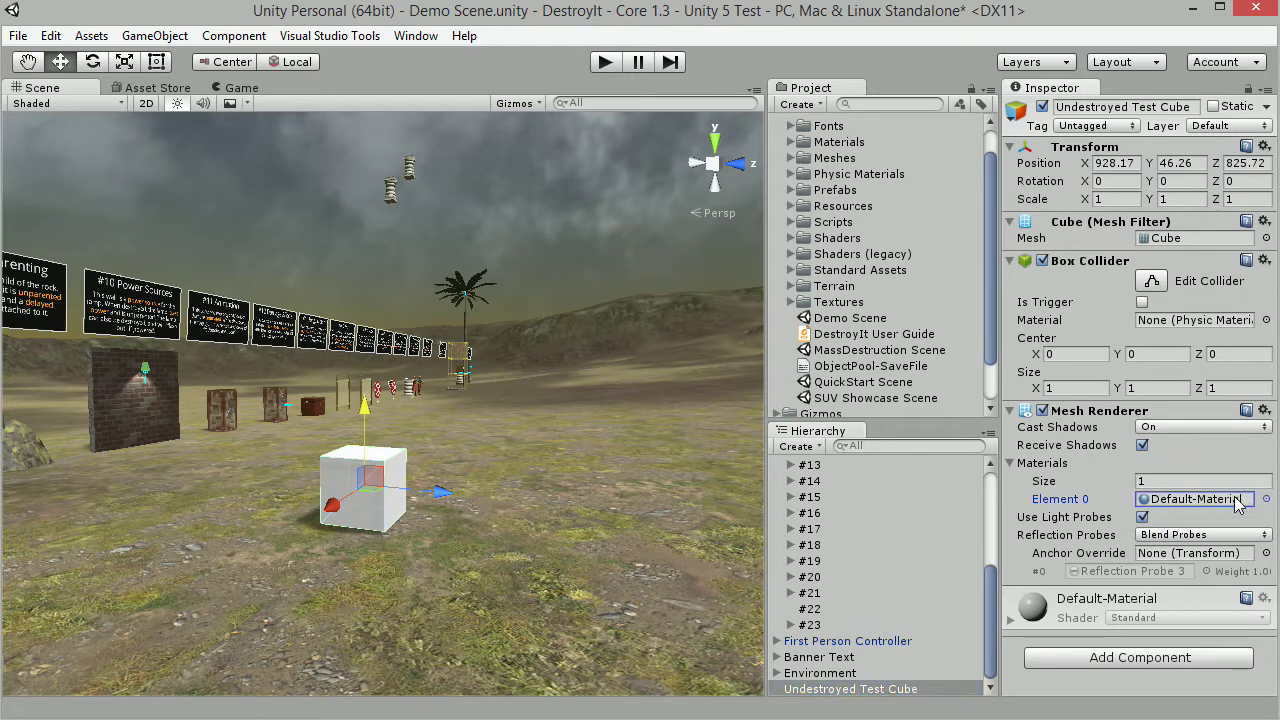
left_click(1266, 500)
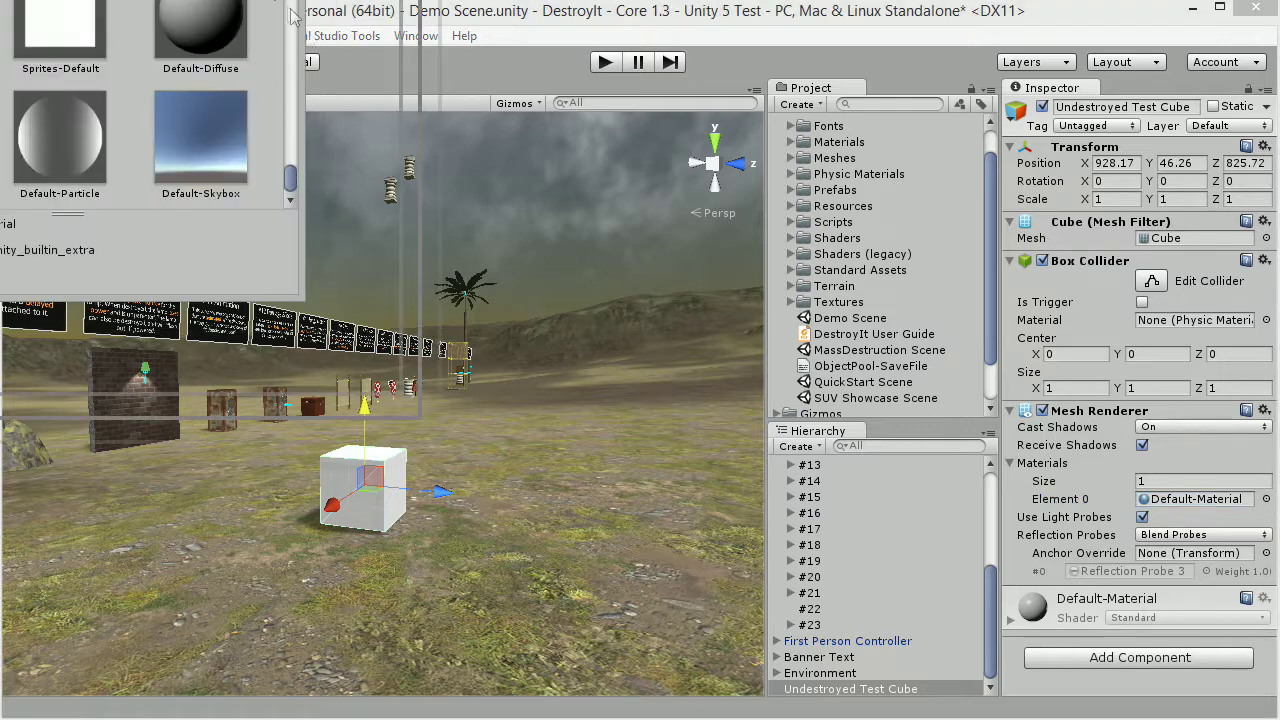
scroll(480, 262, "up", 20)
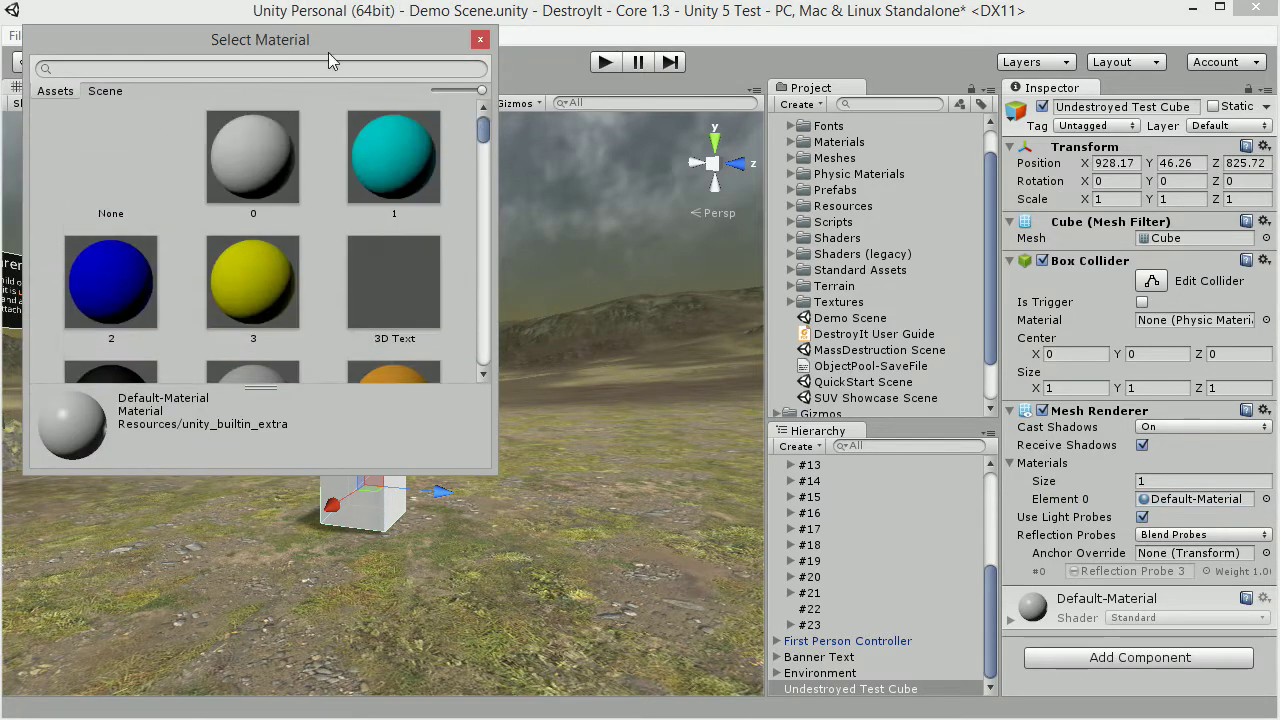
type("cuap")
key("BackSpace")
key("BackSpace")
key("BackSpace")
key("BackSpace")
left_click_drag(482, 140, 486, 176)
type("bra")
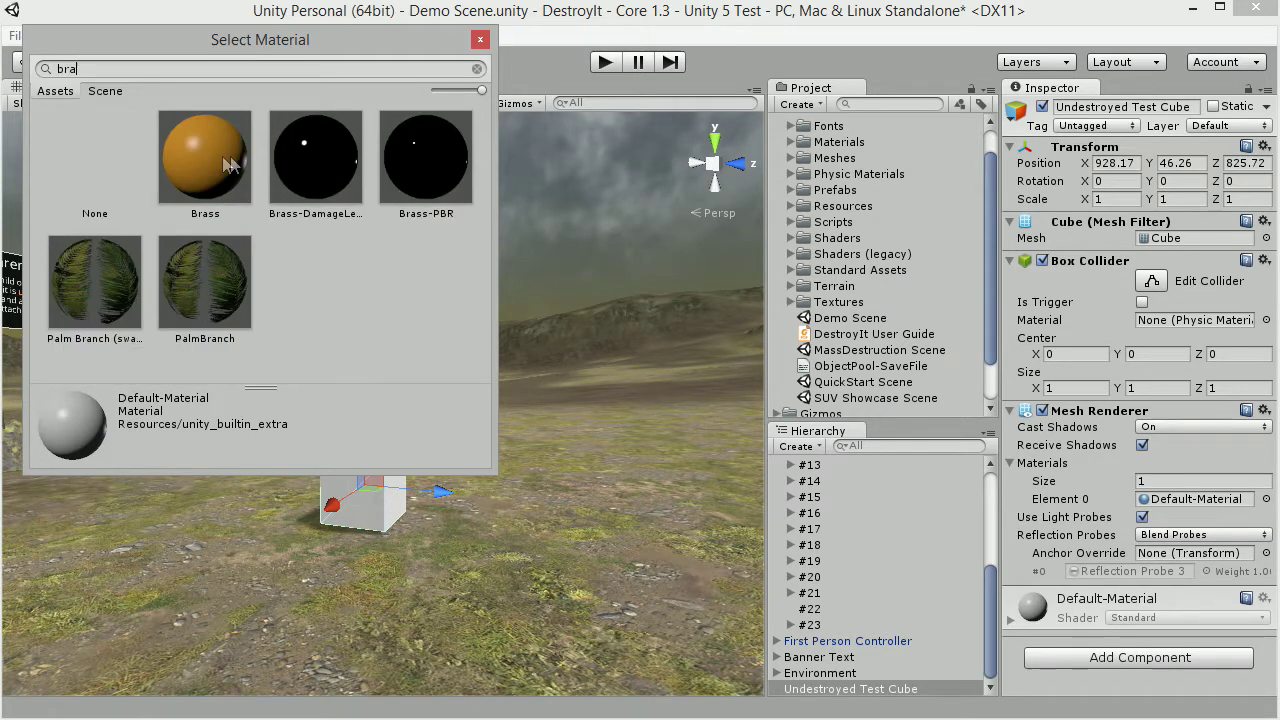
left_click(426, 157)
left_click(480, 39)
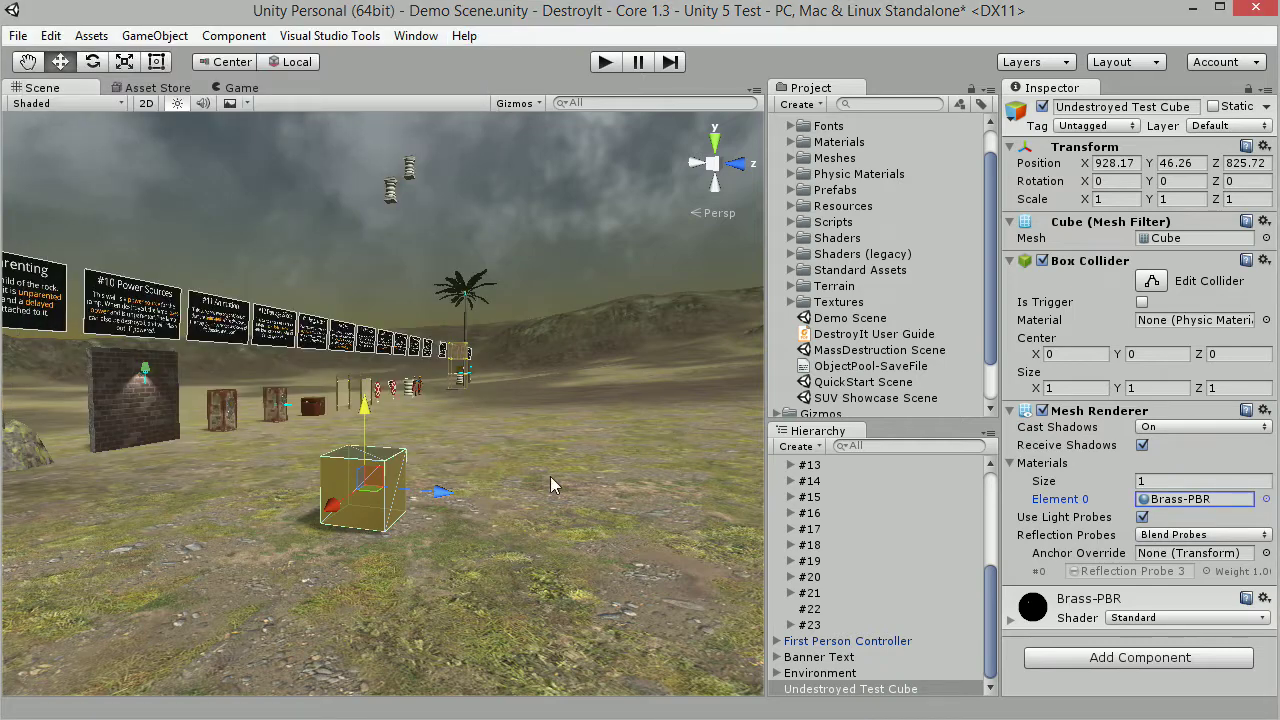
left_click(1140, 657)
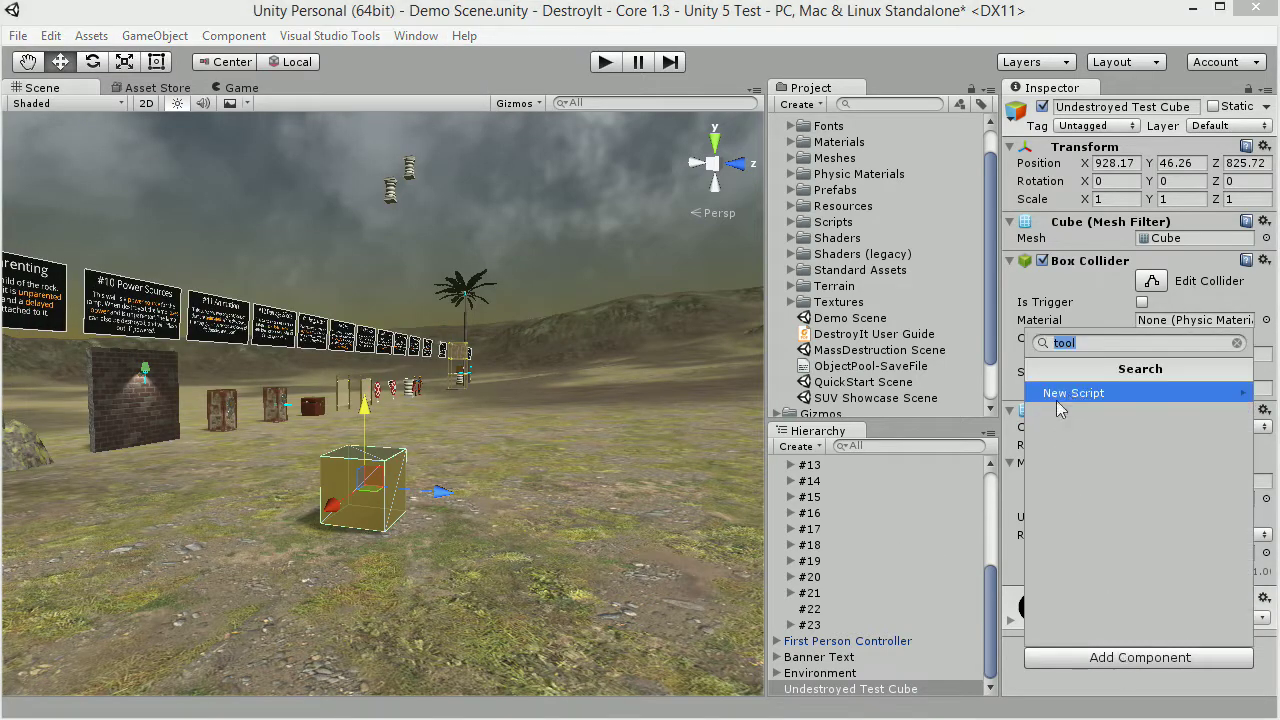
left_click(1098, 394)
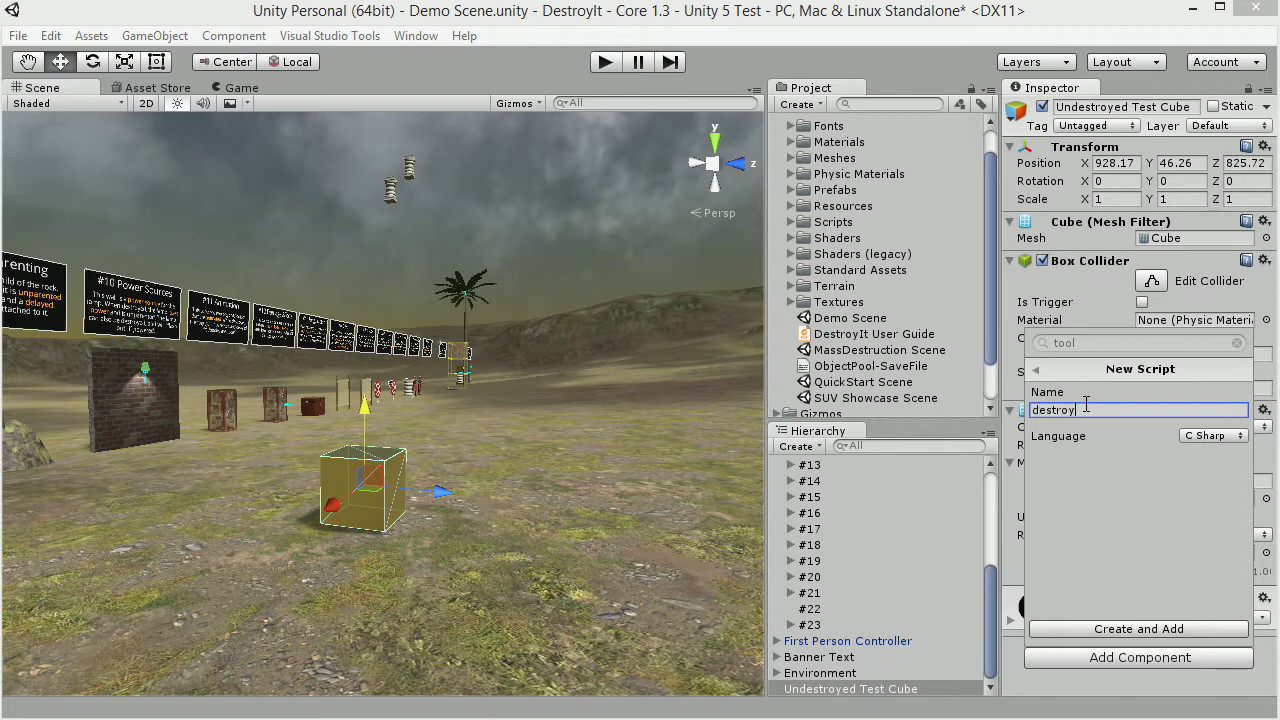
type("destroyit")
left_click(1148, 702)
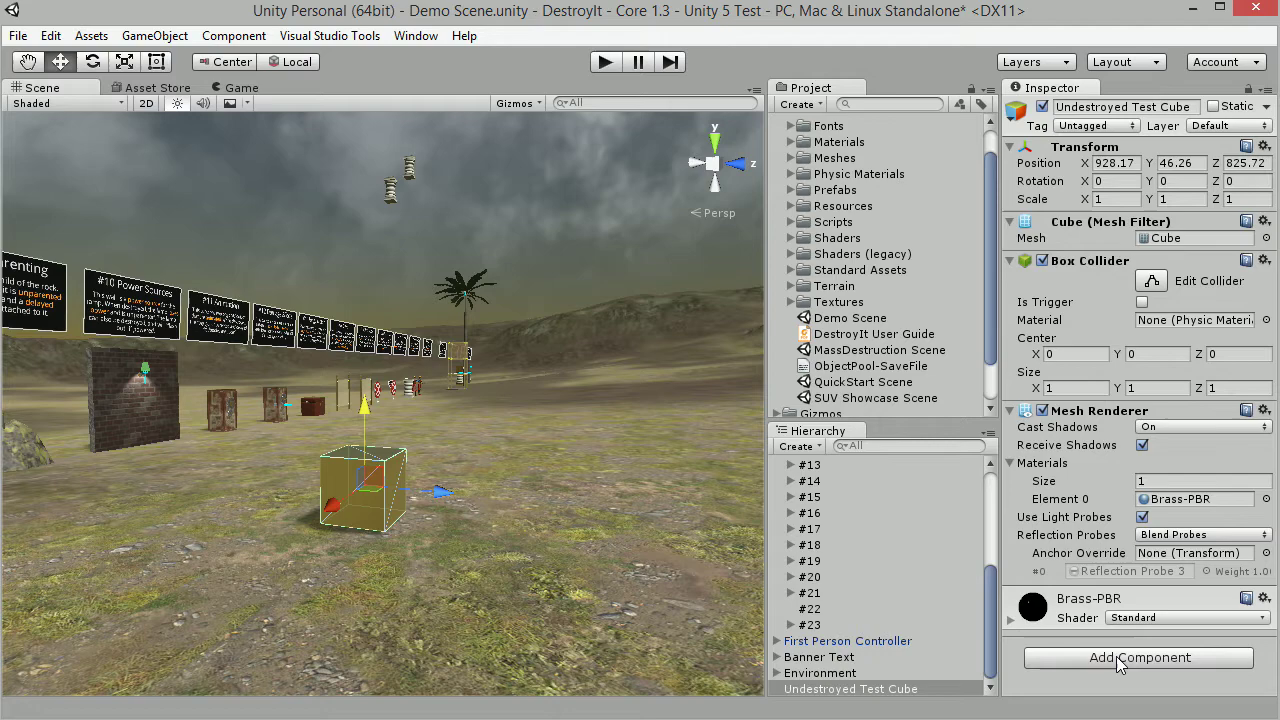
Add the Destructible script component to Undestroyed Test Cube and bring its Destroyed Prefab setting into focus
left_click(1117, 658)
left_click_drag(1089, 345, 1020, 341)
type("destr")
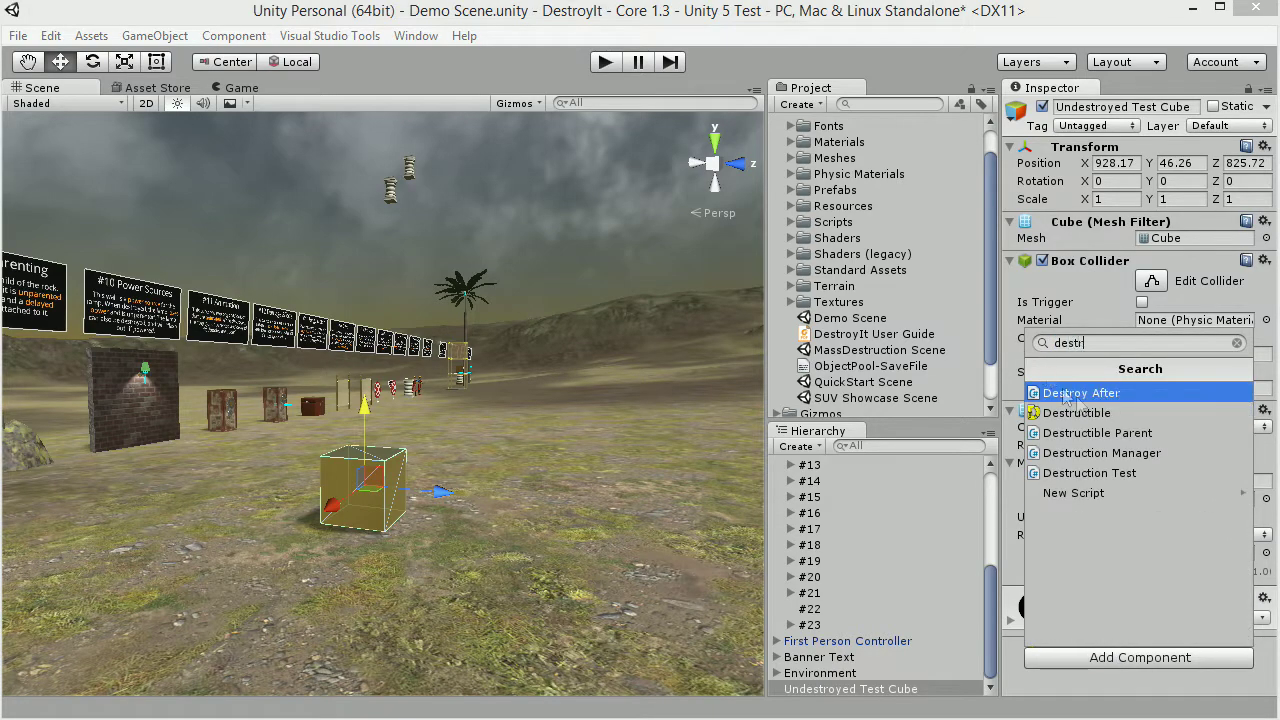
left_click(1109, 413)
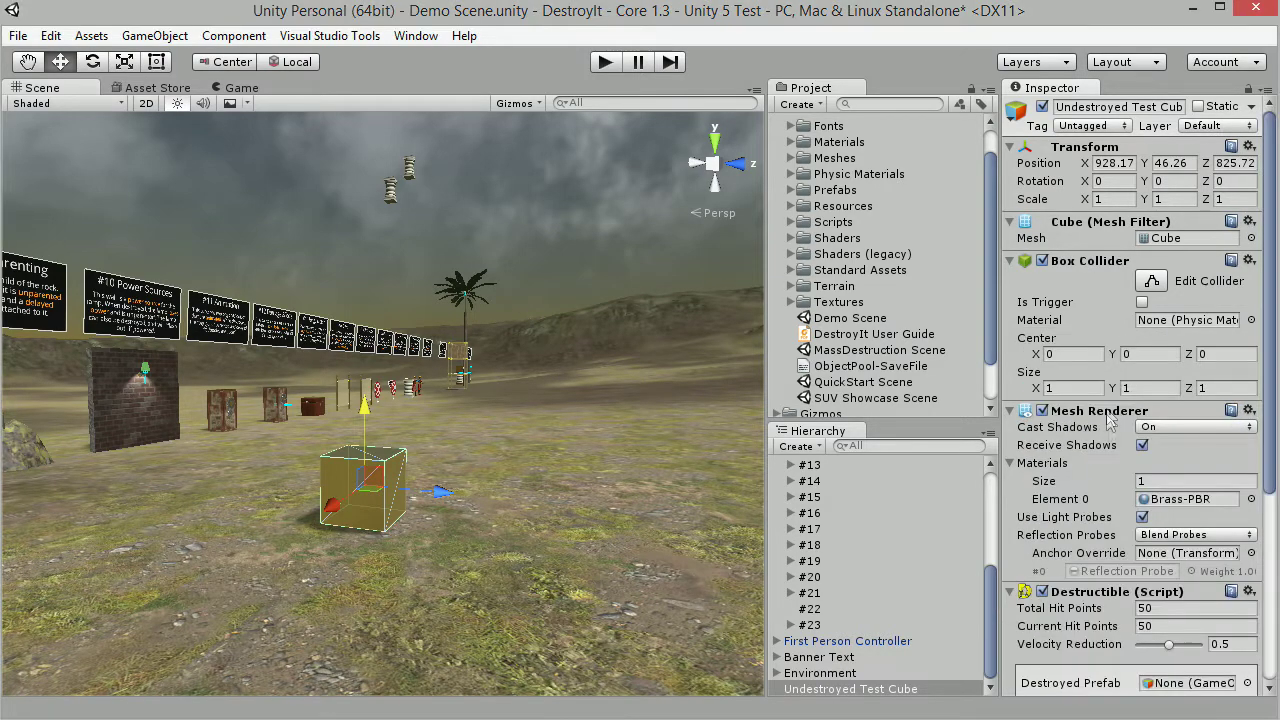
scroll(1266, 440, "down", 5)
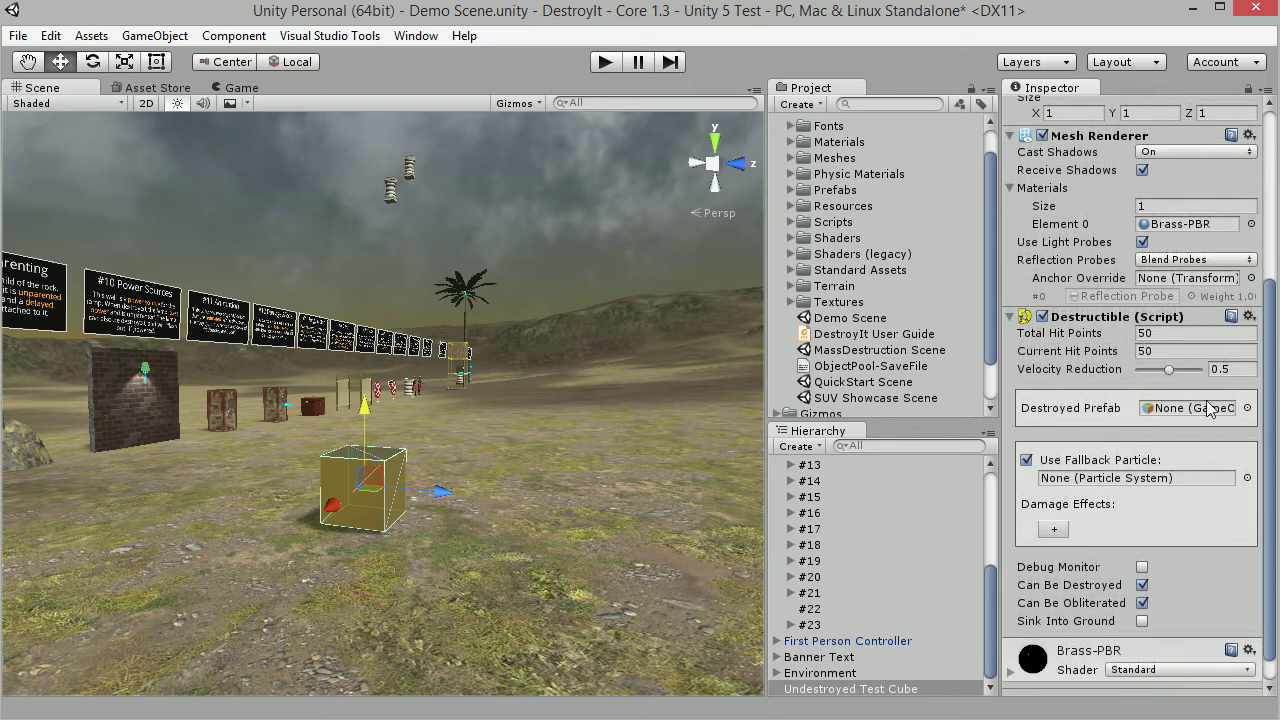
left_click(1207, 408)
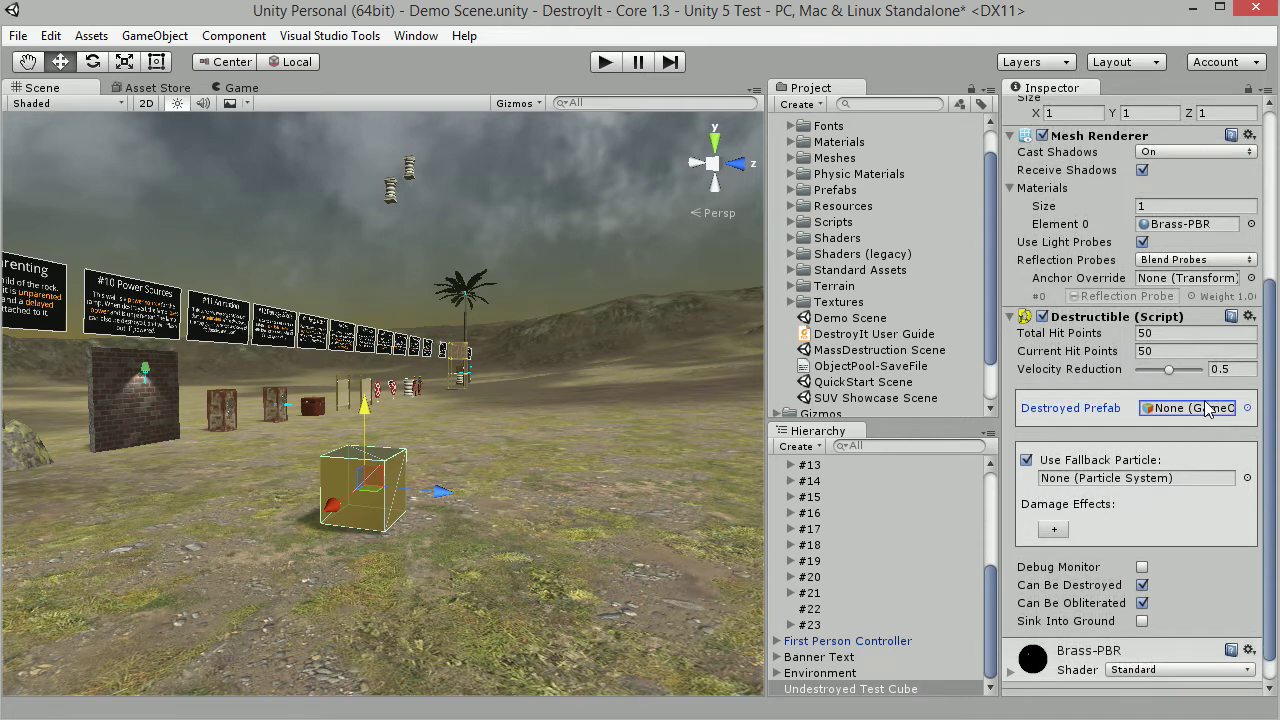
Play-test the scene by walking up to the brass cube and shooting it, and stop play mode
left_click(604, 62)
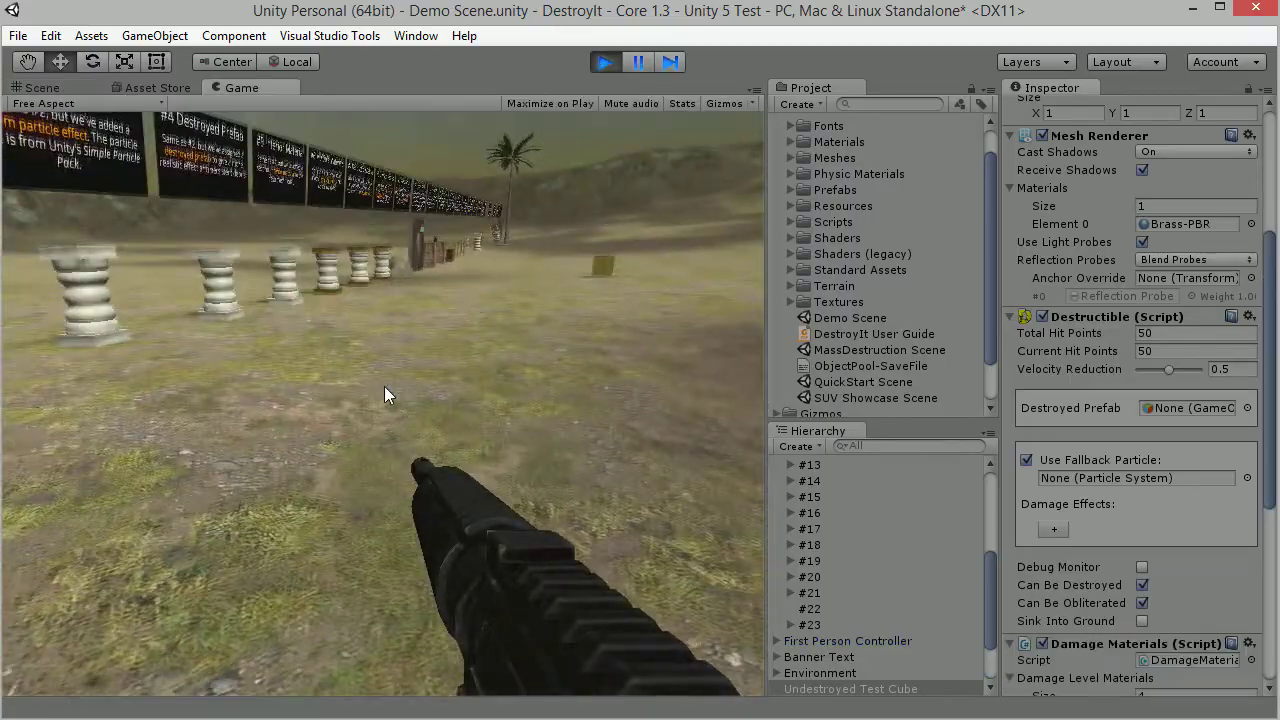
key("w")
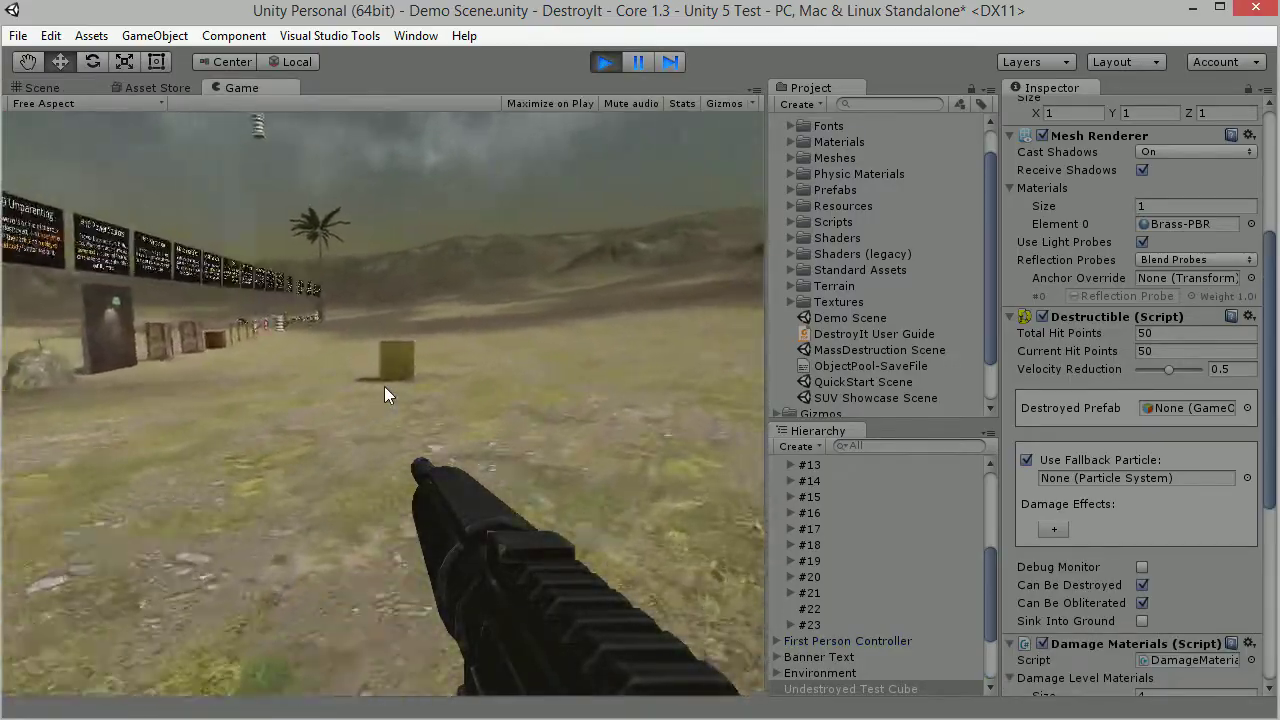
key("w")
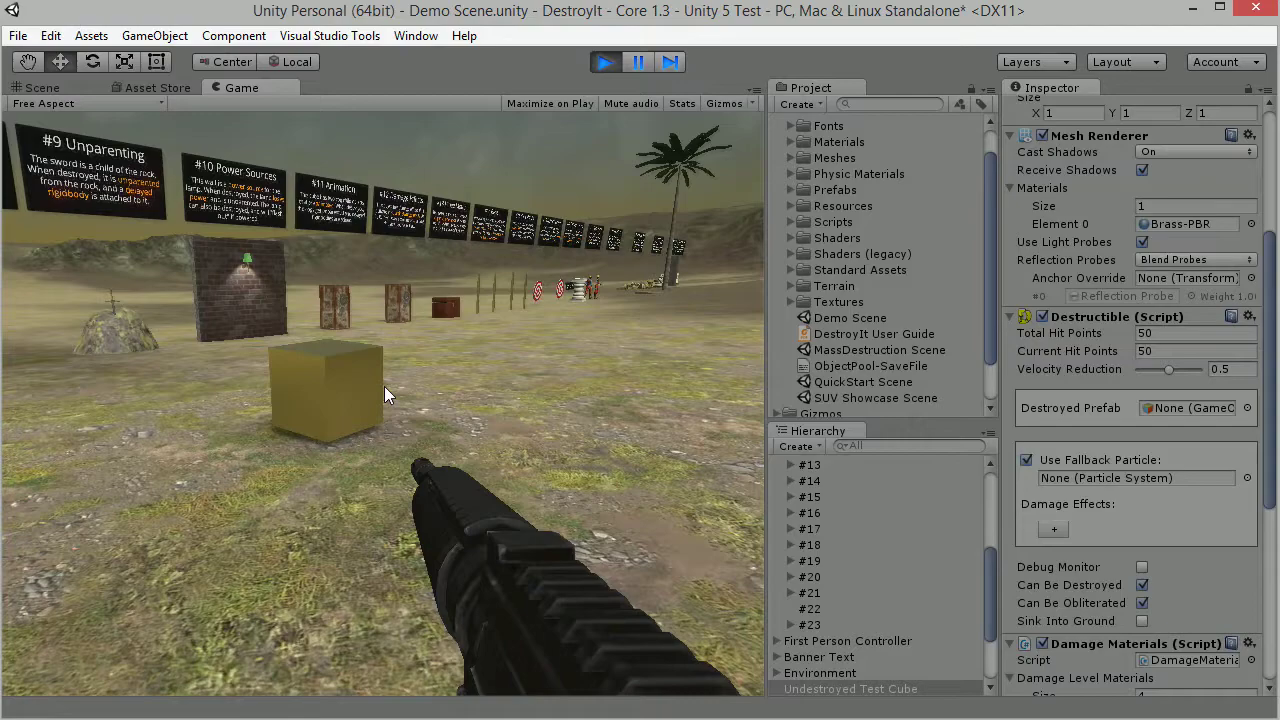
left_click(384, 396)
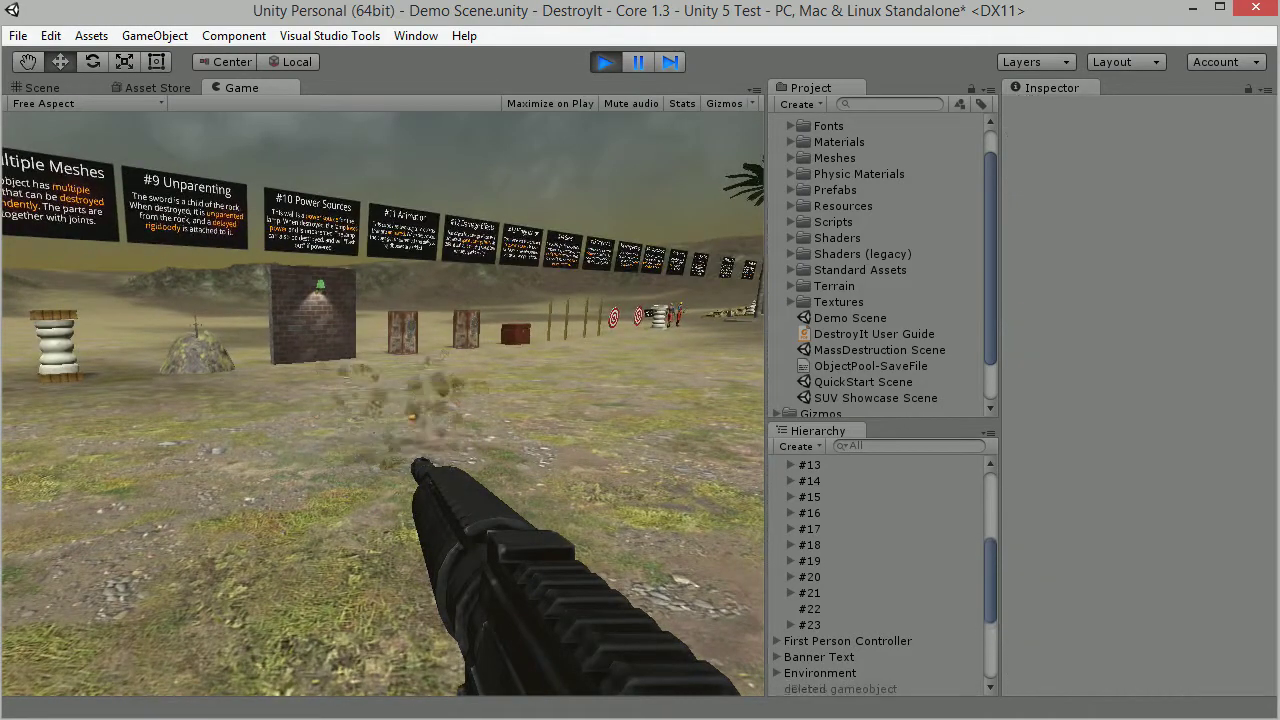
key("w")
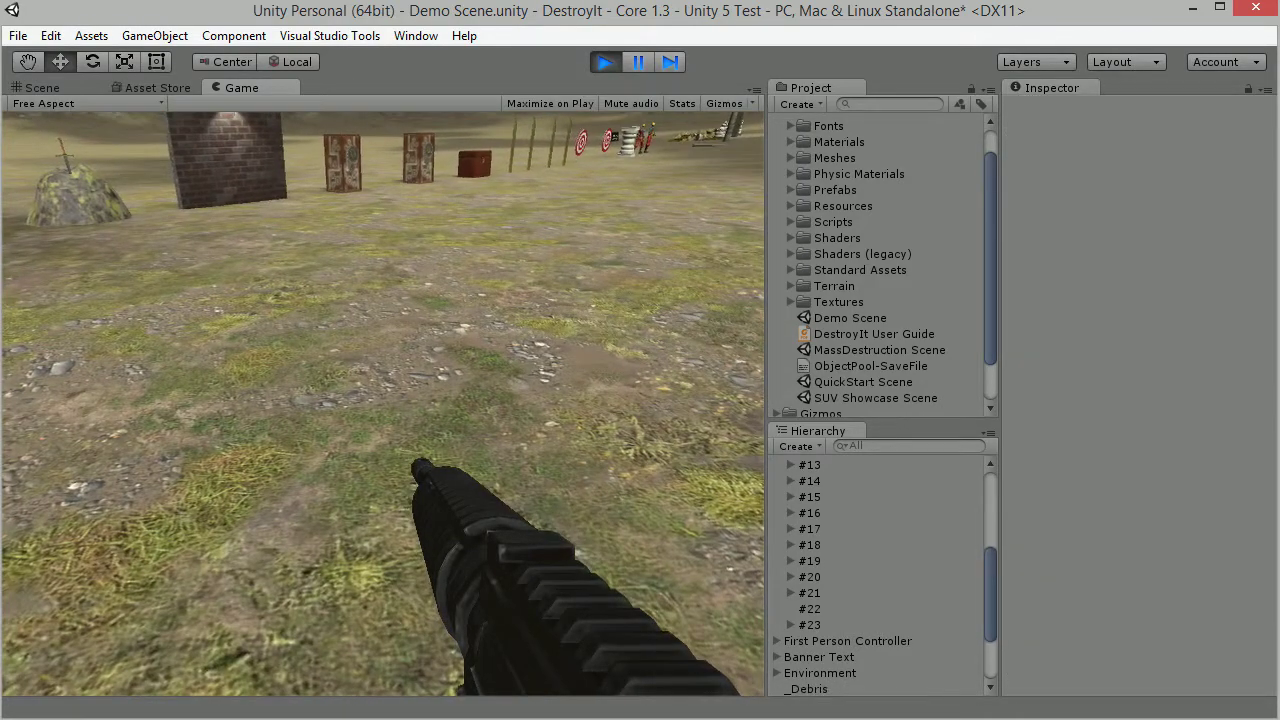
key("Escape")
left_click(605, 63)
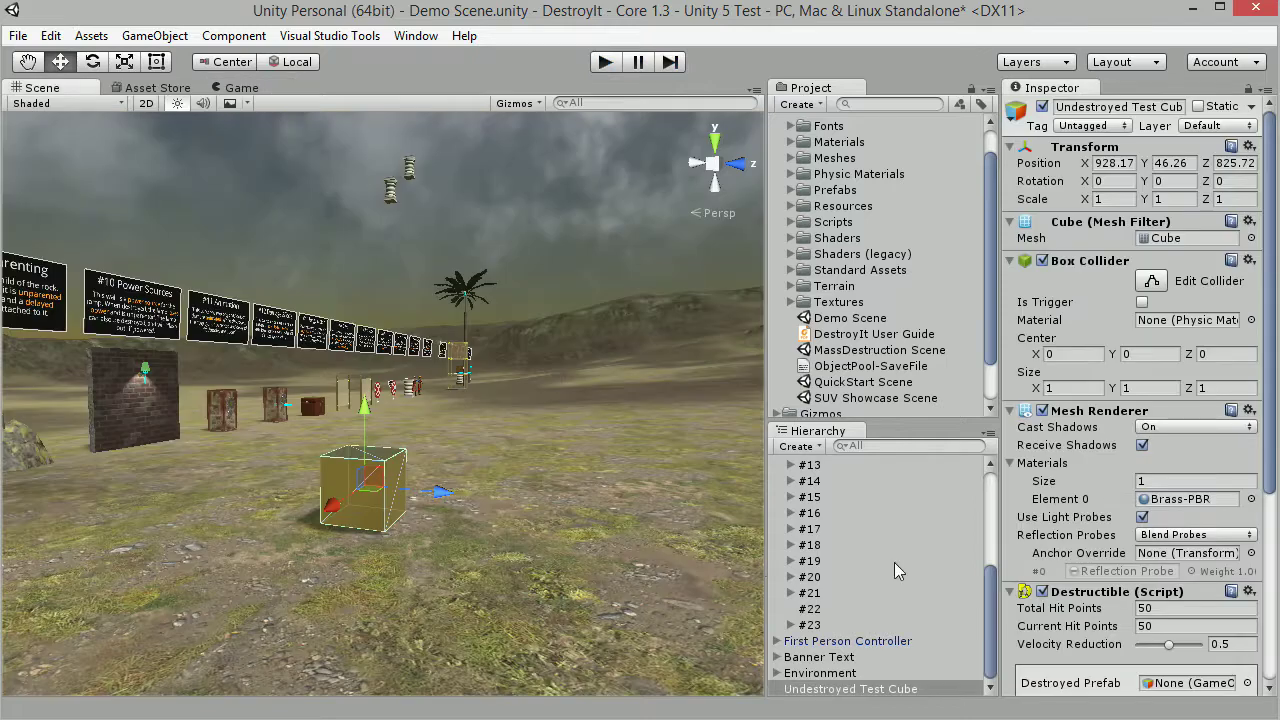
Duplicate Undestroyed Test Cube and rename the copy as Test Cube Piece #1
left_click(855, 690)
key("ctrl+d")
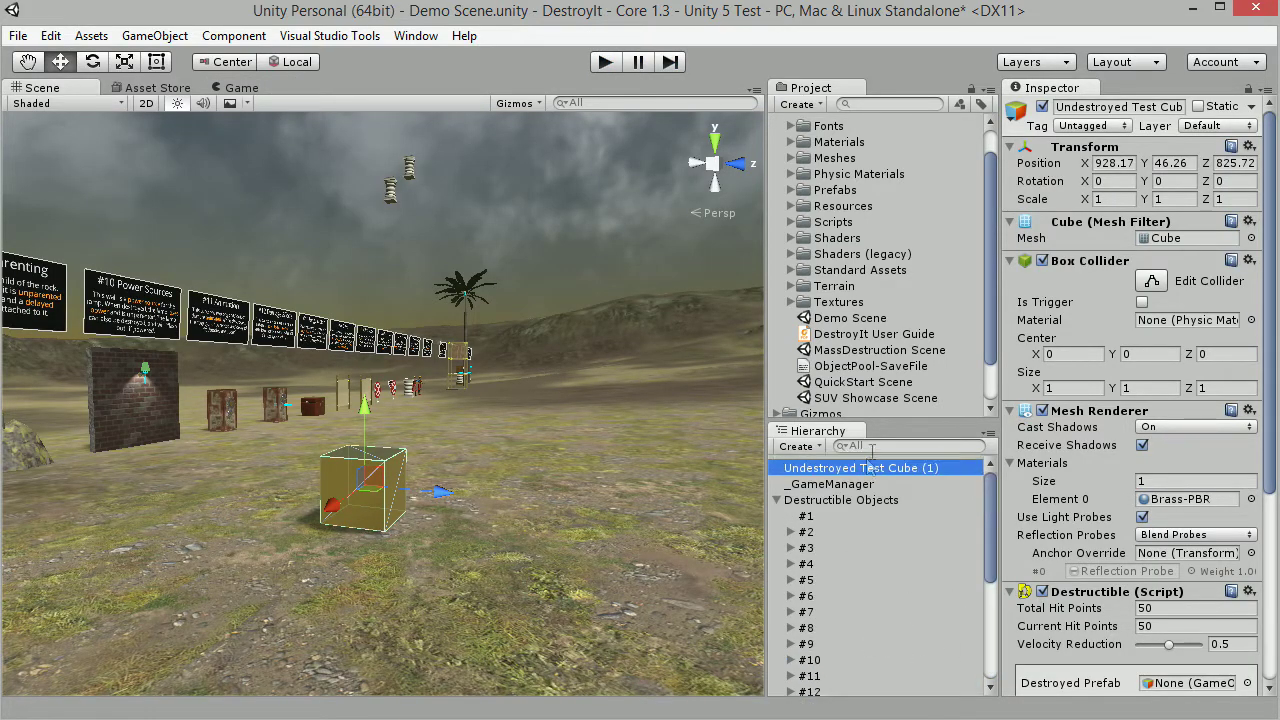
left_click(867, 470)
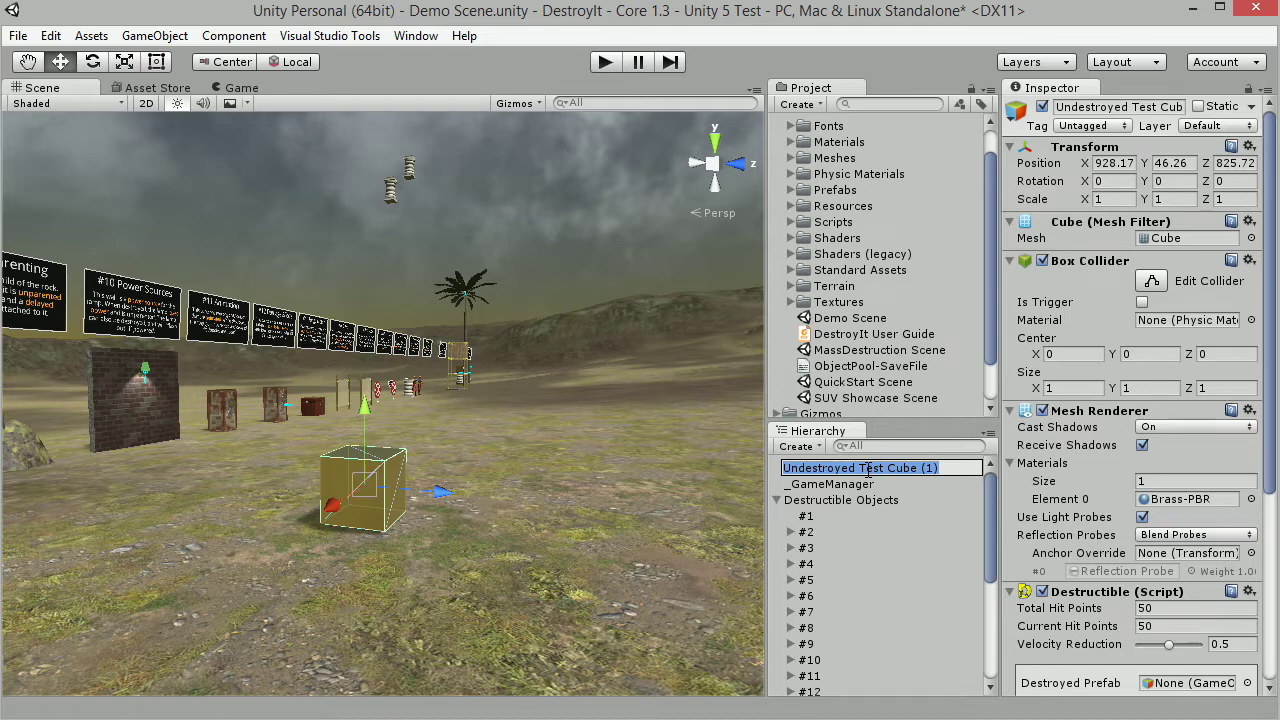
type("Test Cube Piece")
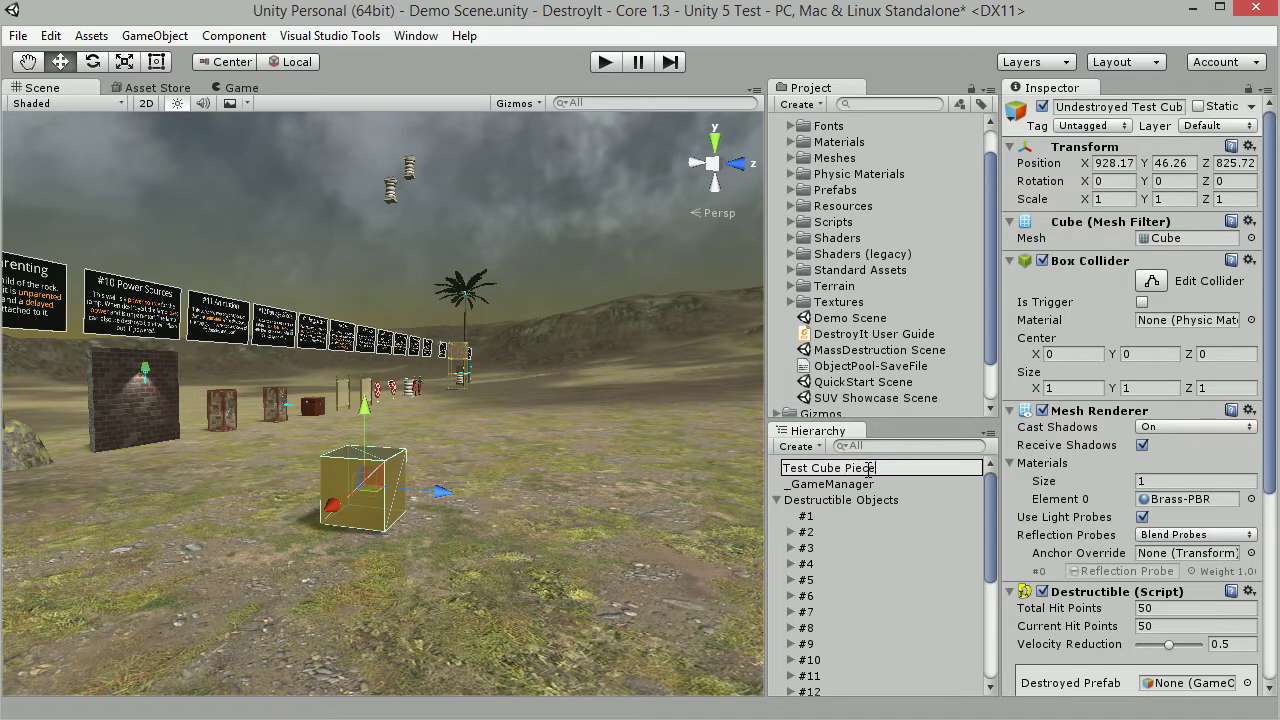
type(" #1")
key("Return")
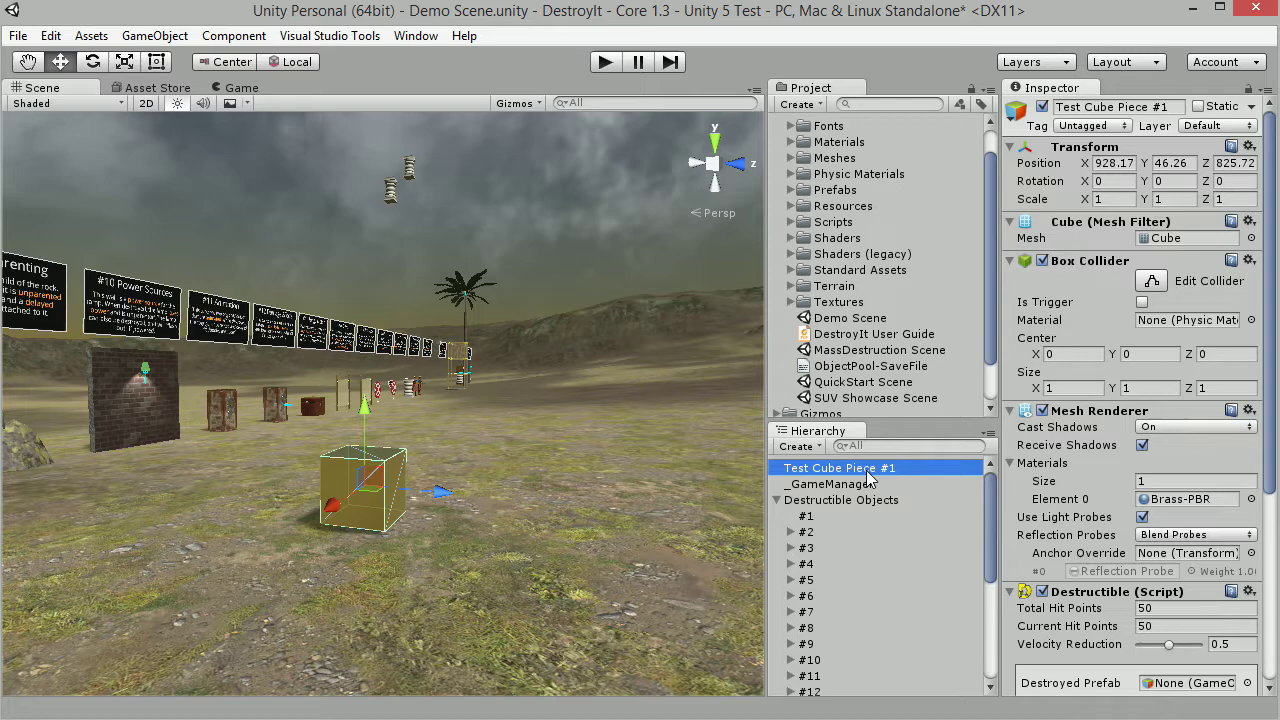
Flatten Test Cube Piece #1 to a Y scale of 0.1 and place it beside the original cube at about Y 45.83, Z 827.18
left_click_drag(444, 495, 526, 519)
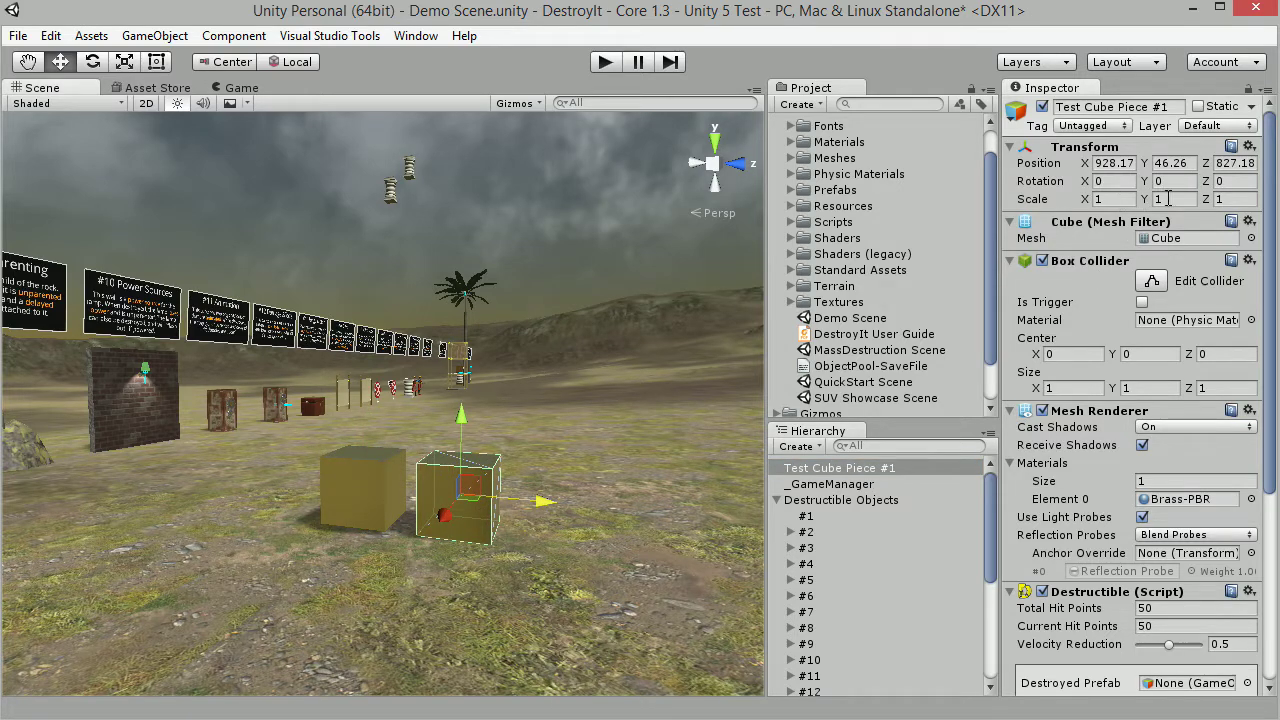
left_click(1168, 198)
type(".1")
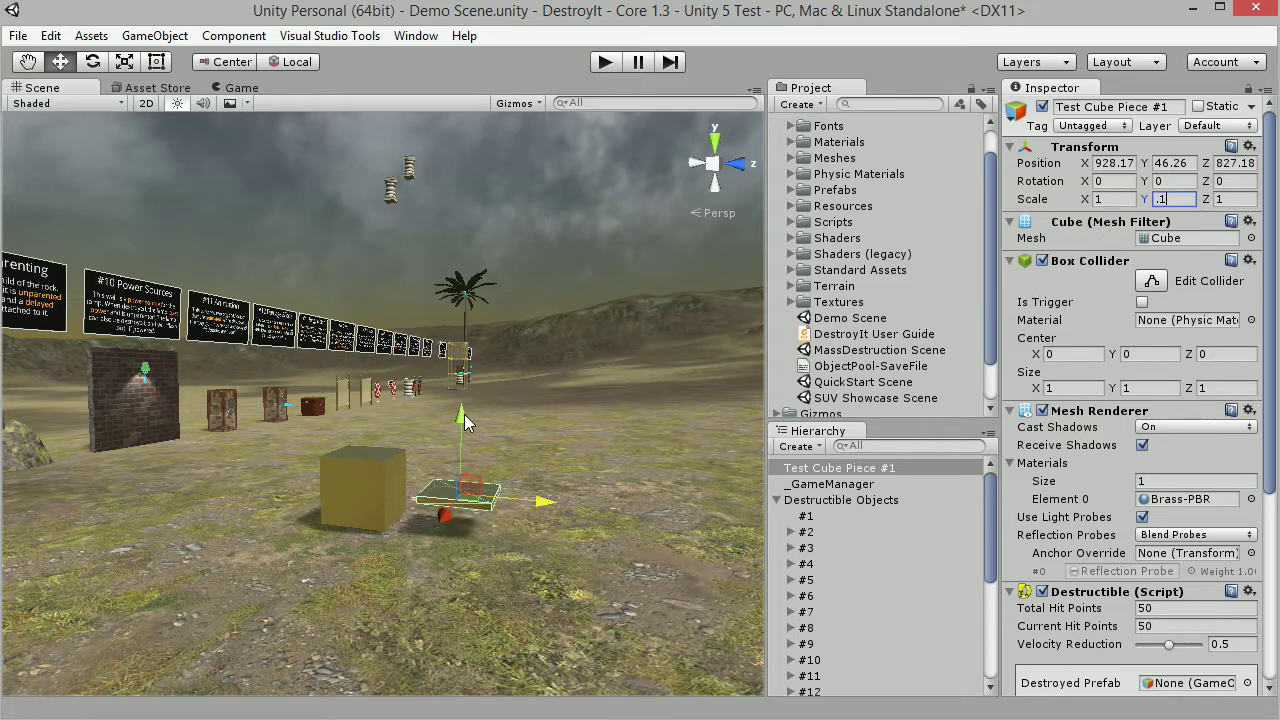
left_click_drag(462, 418, 460, 452)
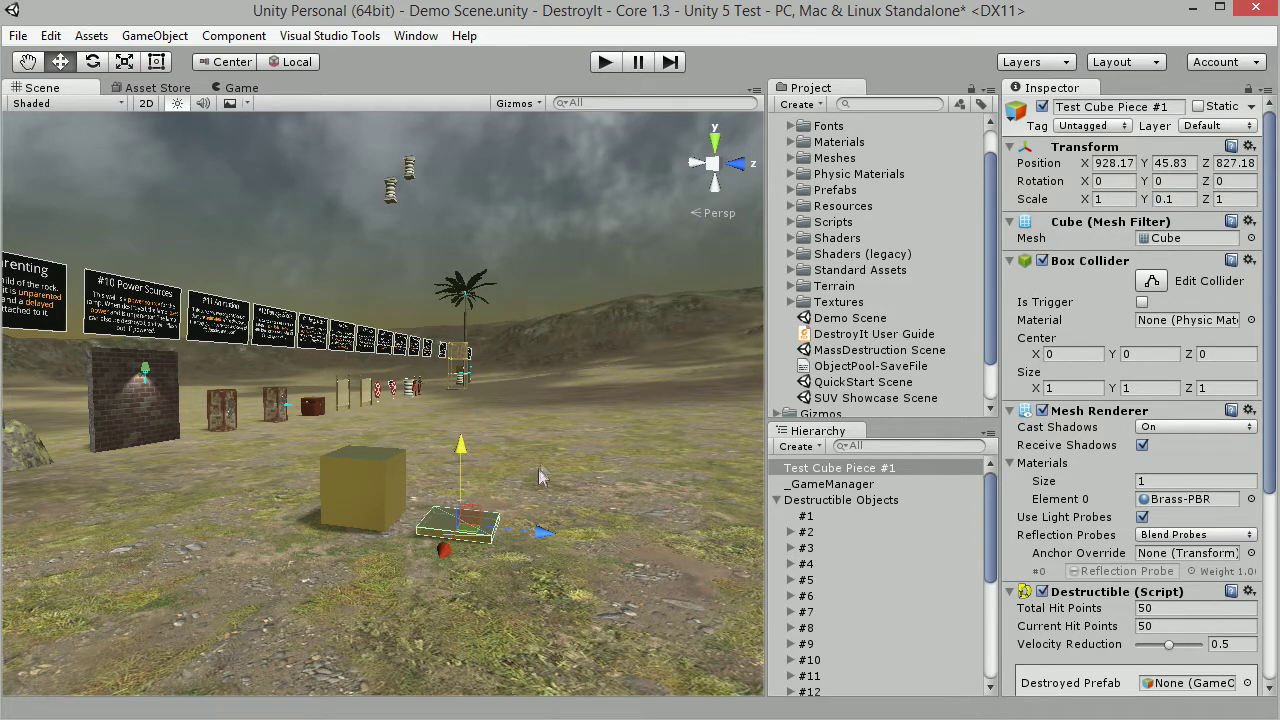
Duplicate Test Cube Piece #1 as Test Cube Piece #2 and raise the copy to about Y 46.717
right_click_drag(576, 434, 480, 481)
key("w")
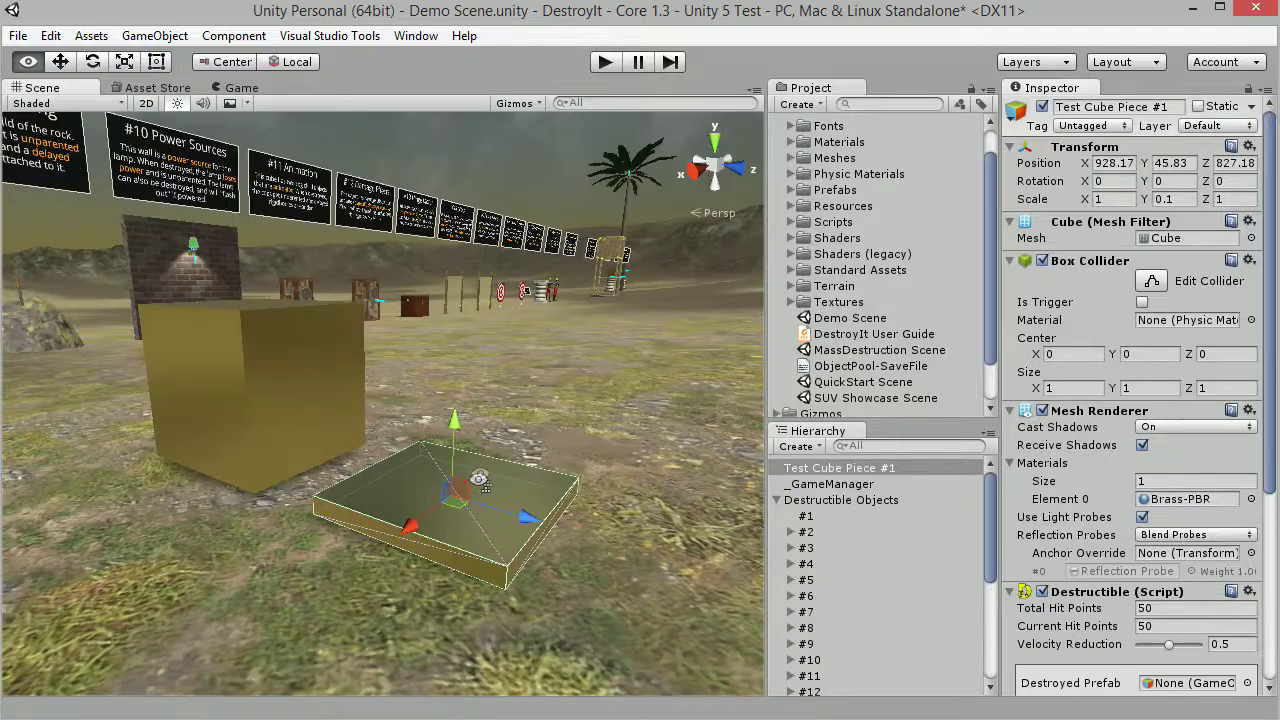
left_click_drag(480, 480, 455, 481, "alt")
left_click(789, 476)
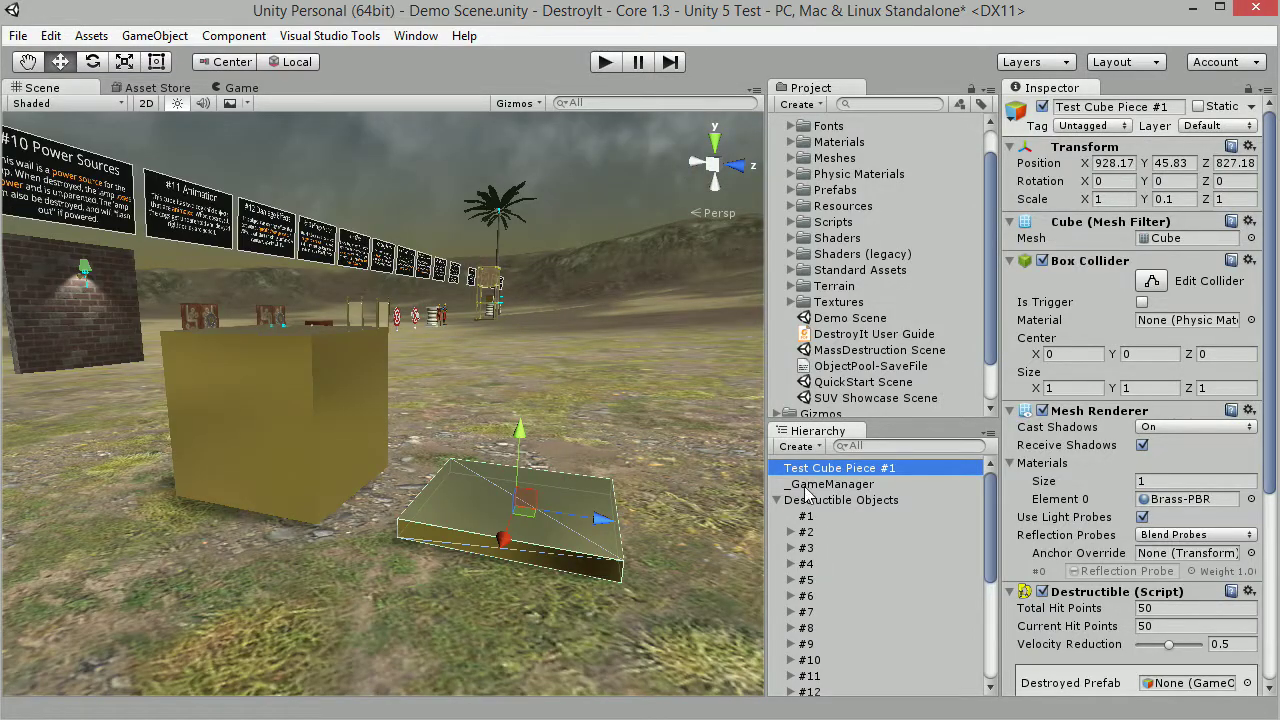
key("ctrl+d")
key("F2")
key("End")
key("BackSpace")
key("BackSpace")
key("BackSpace")
key("BackSpace")
key("BackSpace")
type("2")
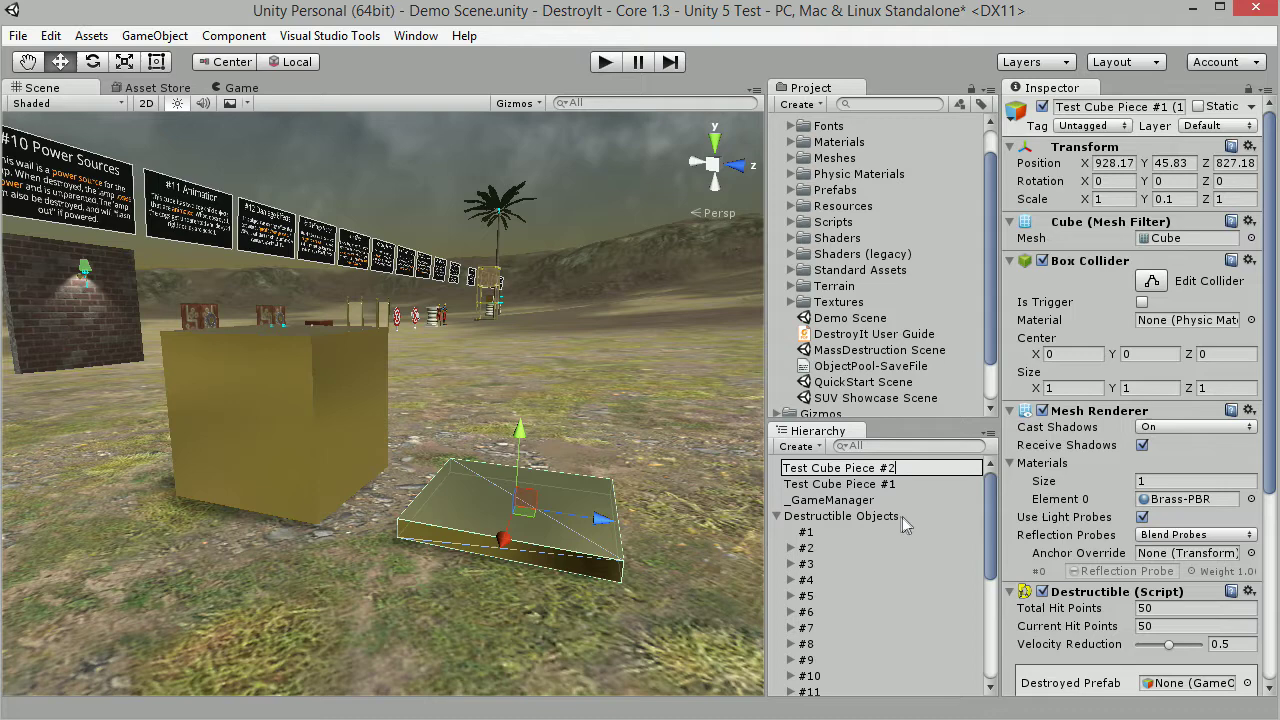
key("Return")
left_click_drag(524, 428, 540, 294)
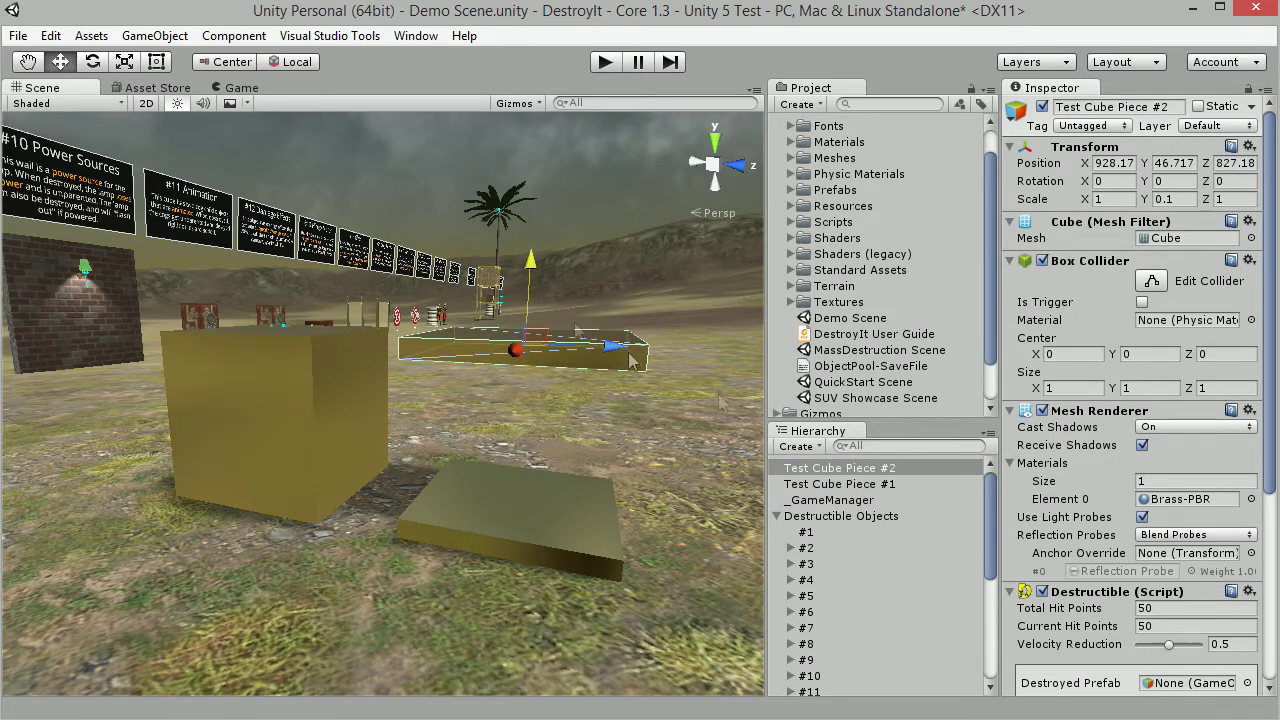
Duplicate Test Cube Piece #2 as Test Cube Piece #3 and lower the copy to about Y 46.303
left_click(840, 469)
key("ctrl+d")
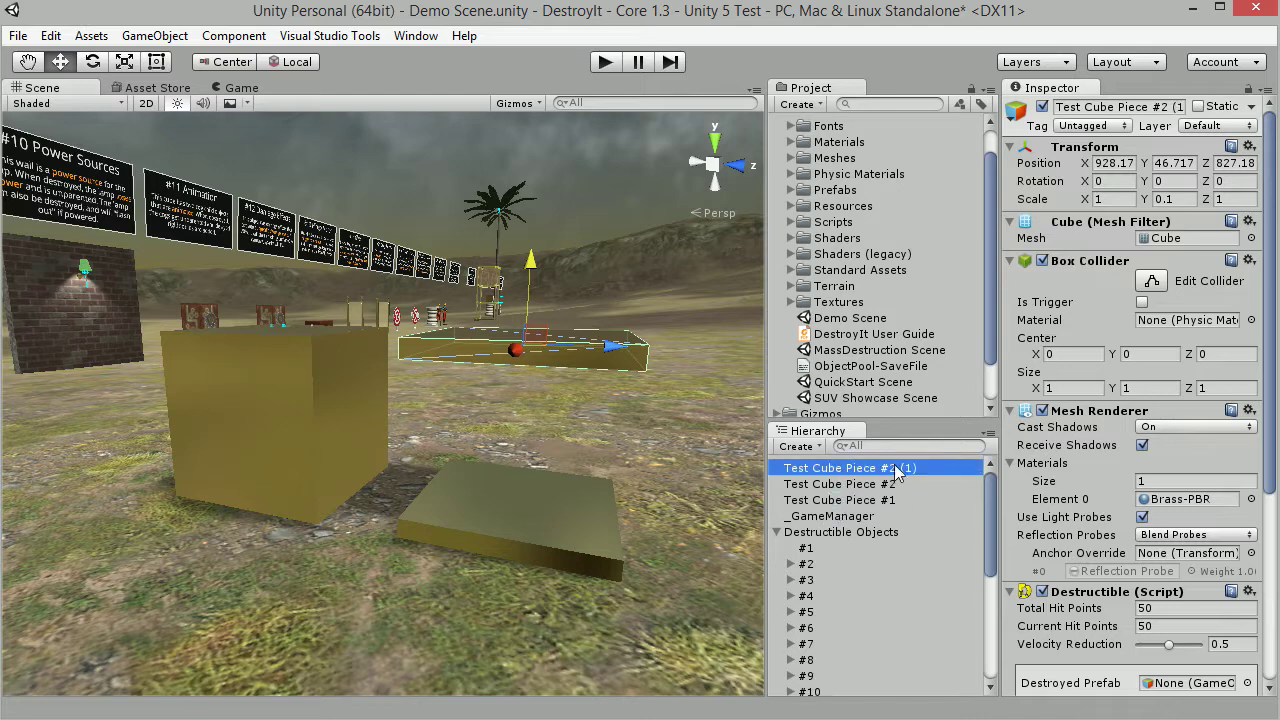
left_click(893, 468)
left_click_drag(888, 468, 940, 469)
type("3")
key("Return")
left_click_drag(530, 265, 525, 345)
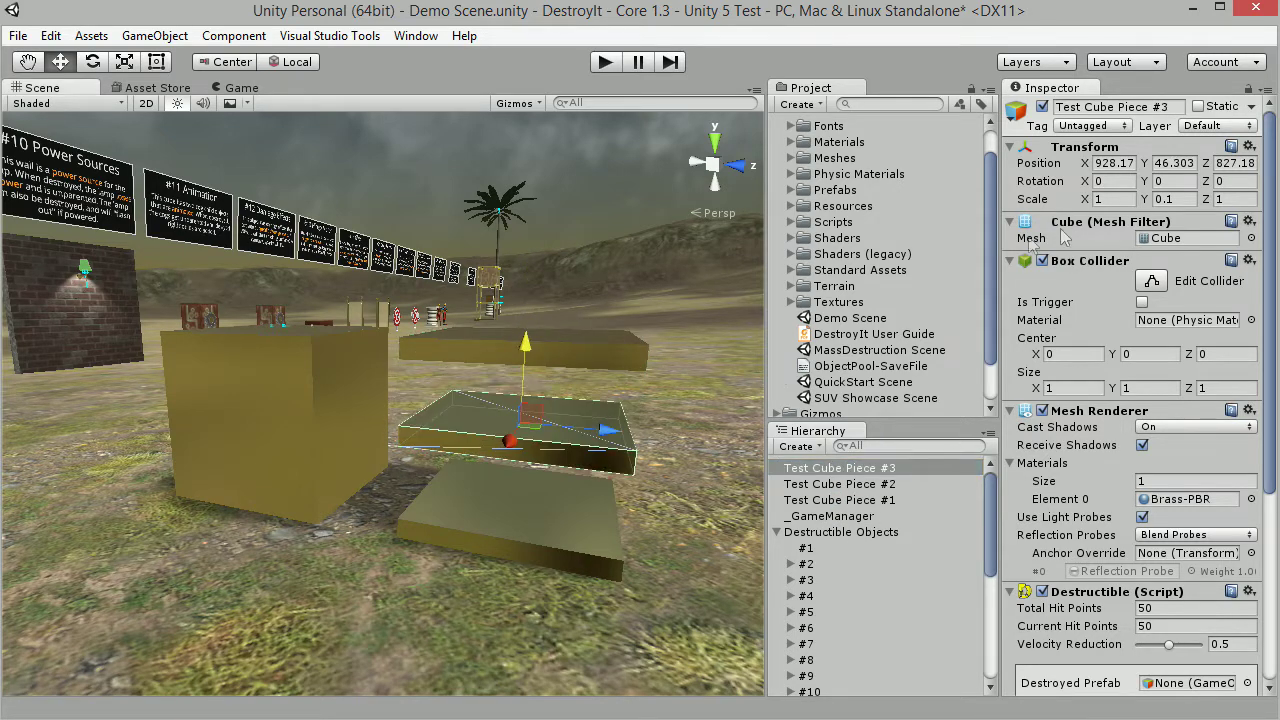
Rotate Test Cube Piece #3 by 90 degrees about X and move it to the near end of the slabs at about Z 826.65
left_click(1115, 181)
type("90")
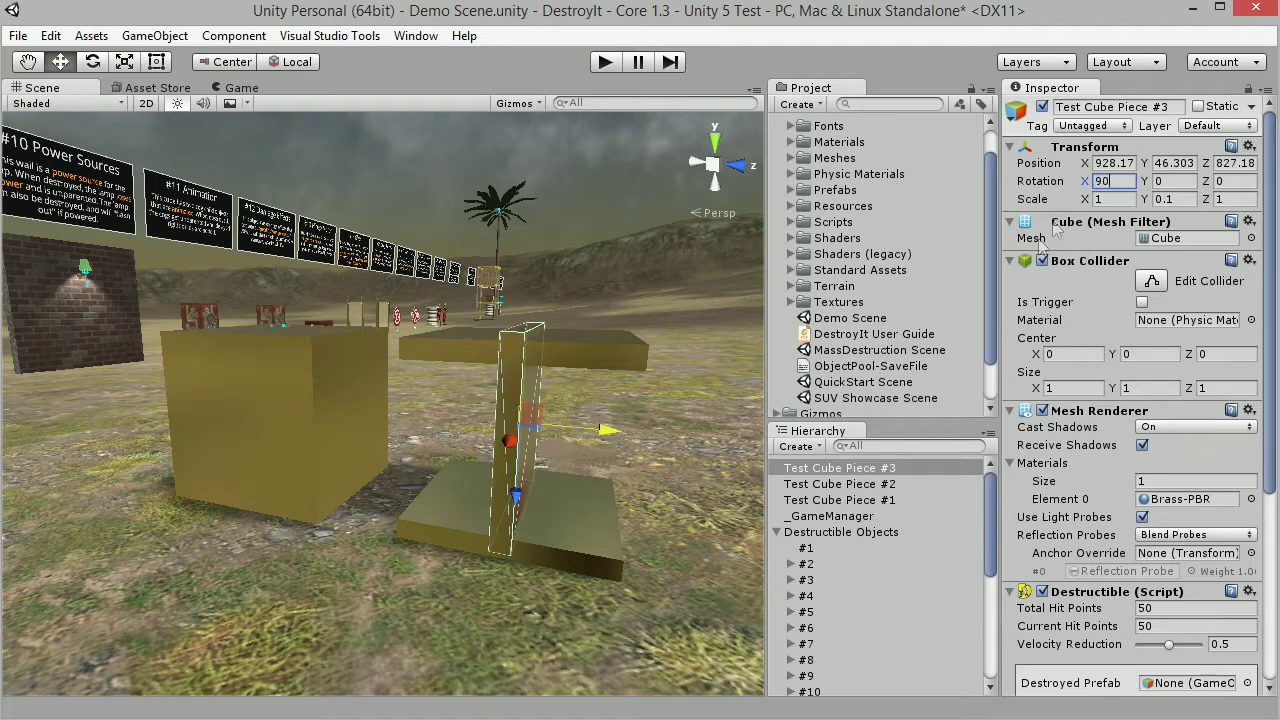
left_click_drag(575, 458, 515, 452)
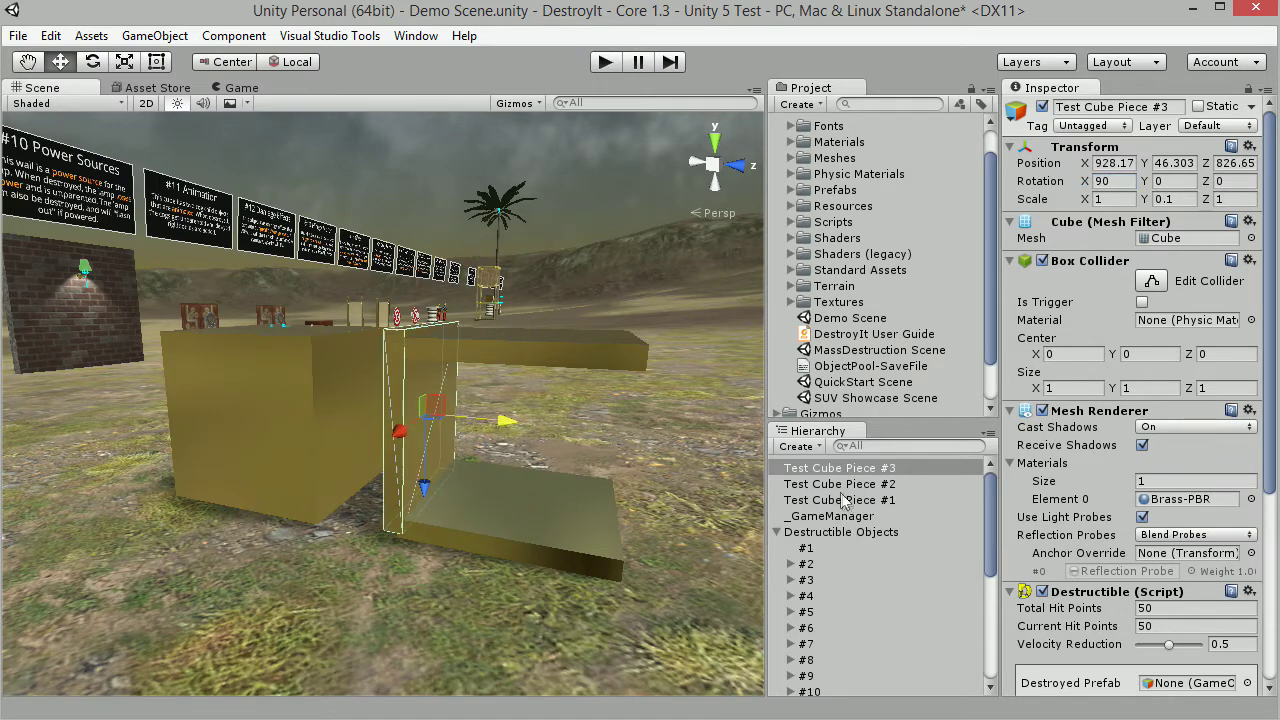
Duplicate Test Cube Piece #3 as Test Cube Piece #4 and move the copy to the opposite side at about Z 827.69
key("ctrl+d")
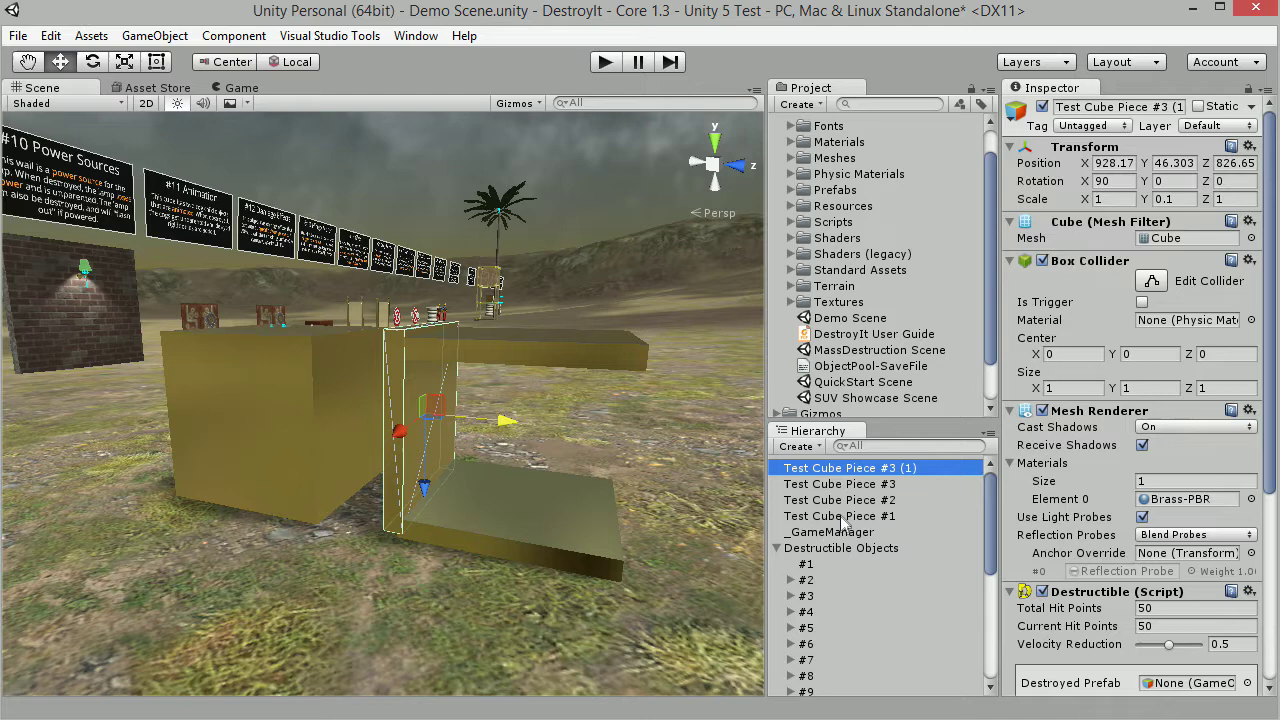
left_click_drag(510, 432, 722, 446)
left_click(891, 467)
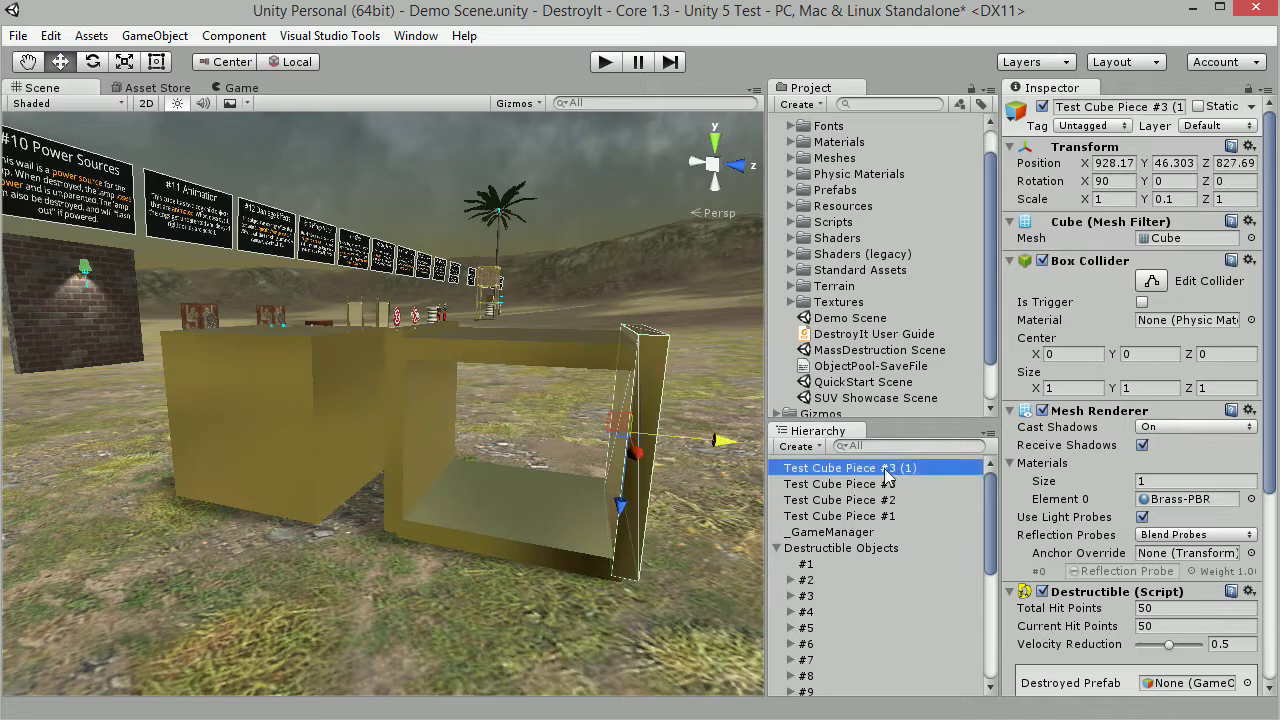
left_click_drag(891, 467, 940, 468)
type("4")
key("Return")
Duplicate Test Cube Piece #4 and rename the copy as Test Cube Piece #5
key("ctrl+d")
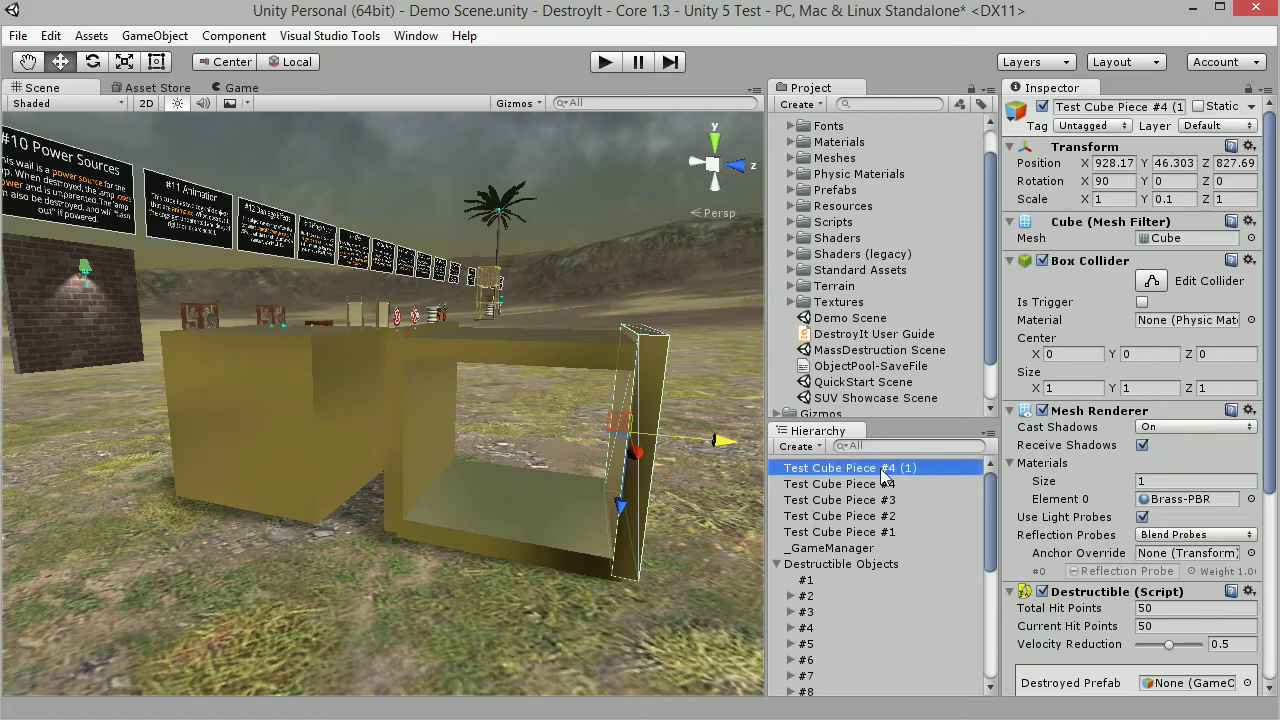
left_click(893, 467)
left_click_drag(893, 467, 918, 468)
type("5")
key("Return")
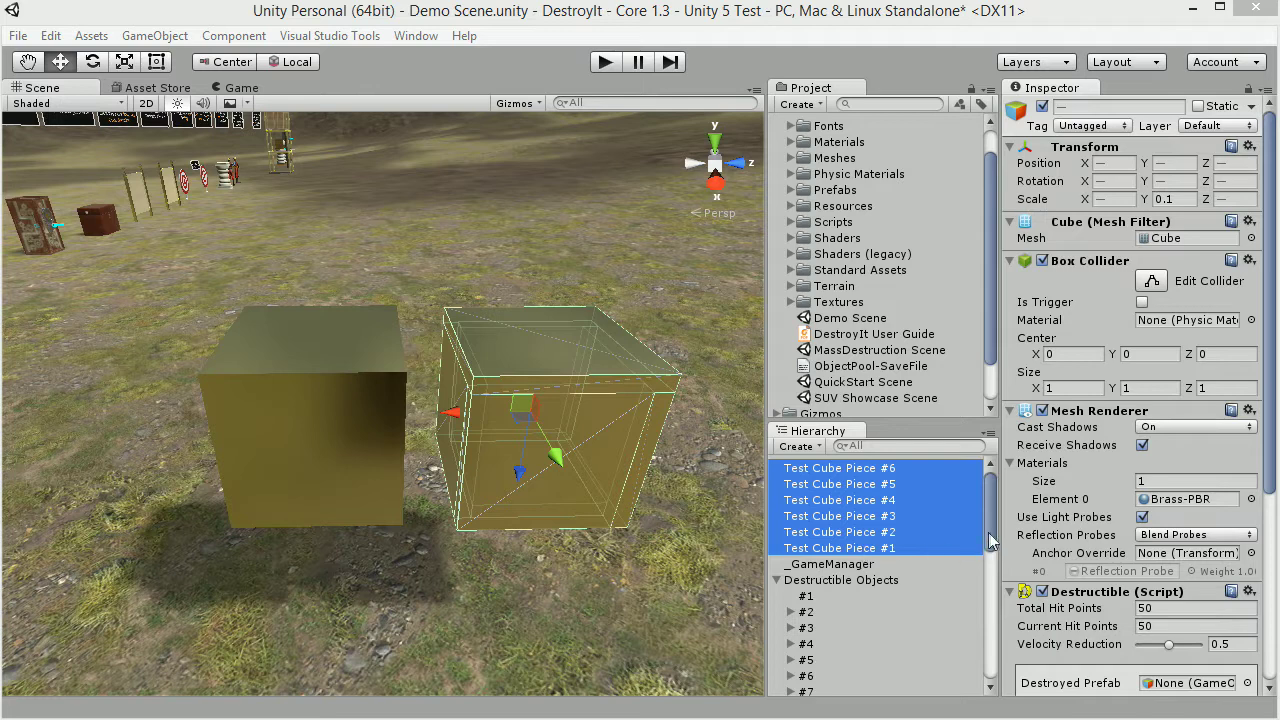
Reorder Undestroyed Test Cube in the hierarchy so it sits directly above Test Cube Piece #6
left_click_drag(990, 540, 1012, 697)
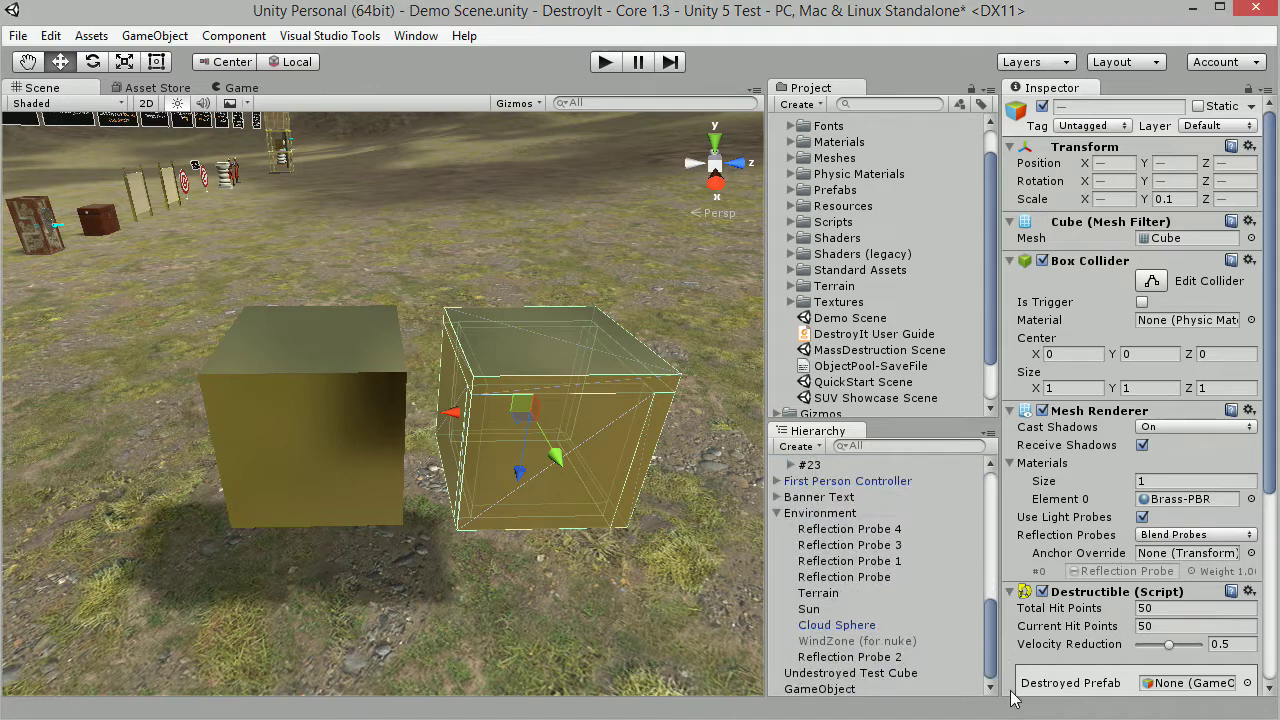
left_click(829, 673)
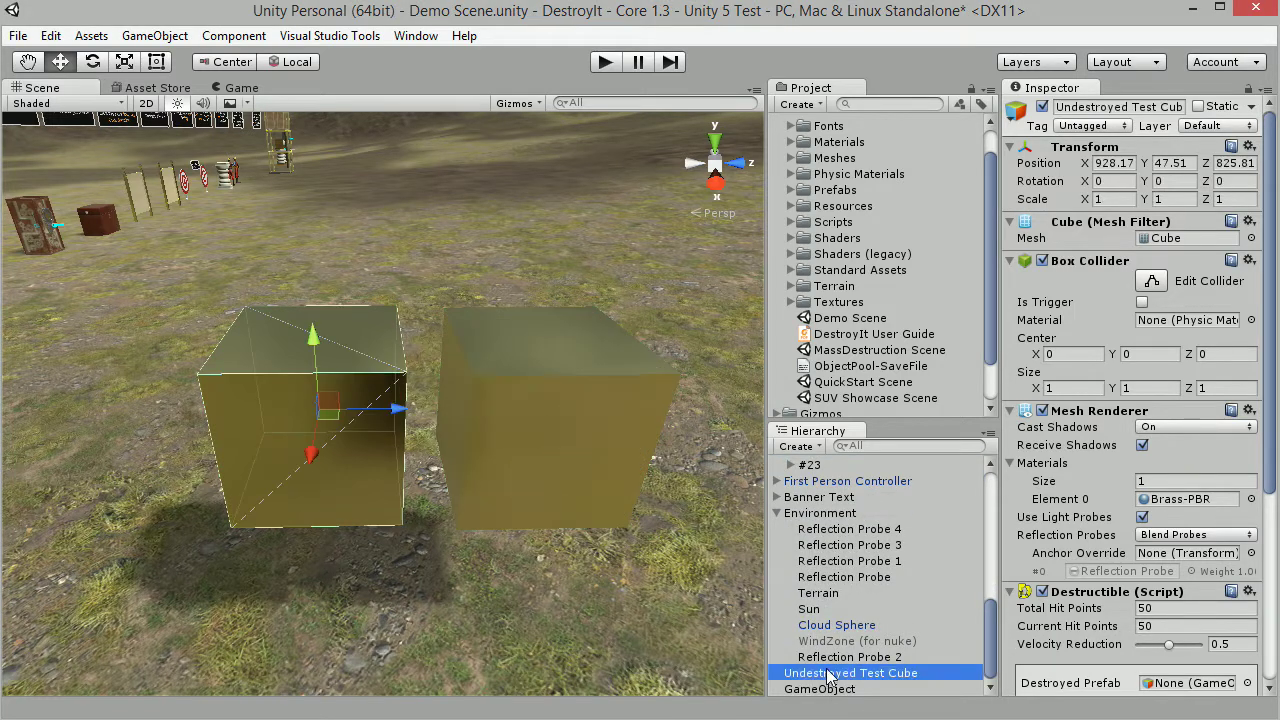
left_click_drag(838, 677, 856, 470)
left_click(846, 484)
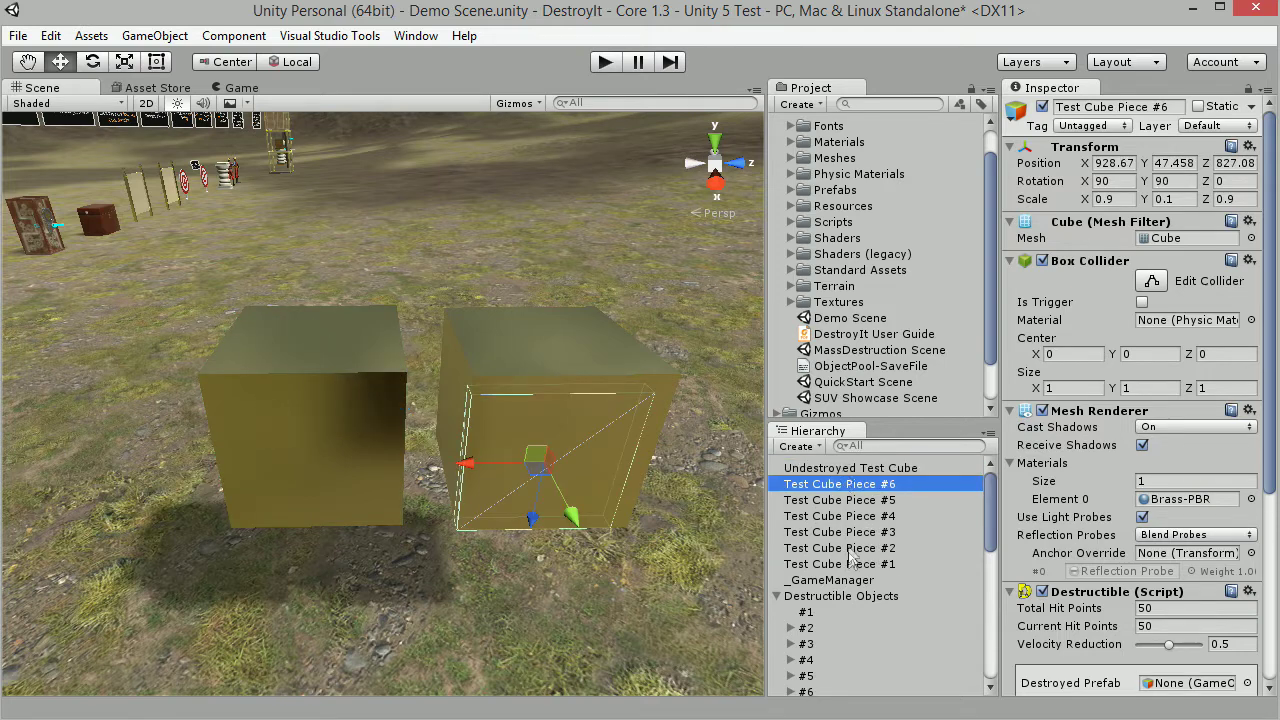
Duplicate Undestroyed Test Cube and rename the copy as Destroyed Test Cube
left_click(831, 470)
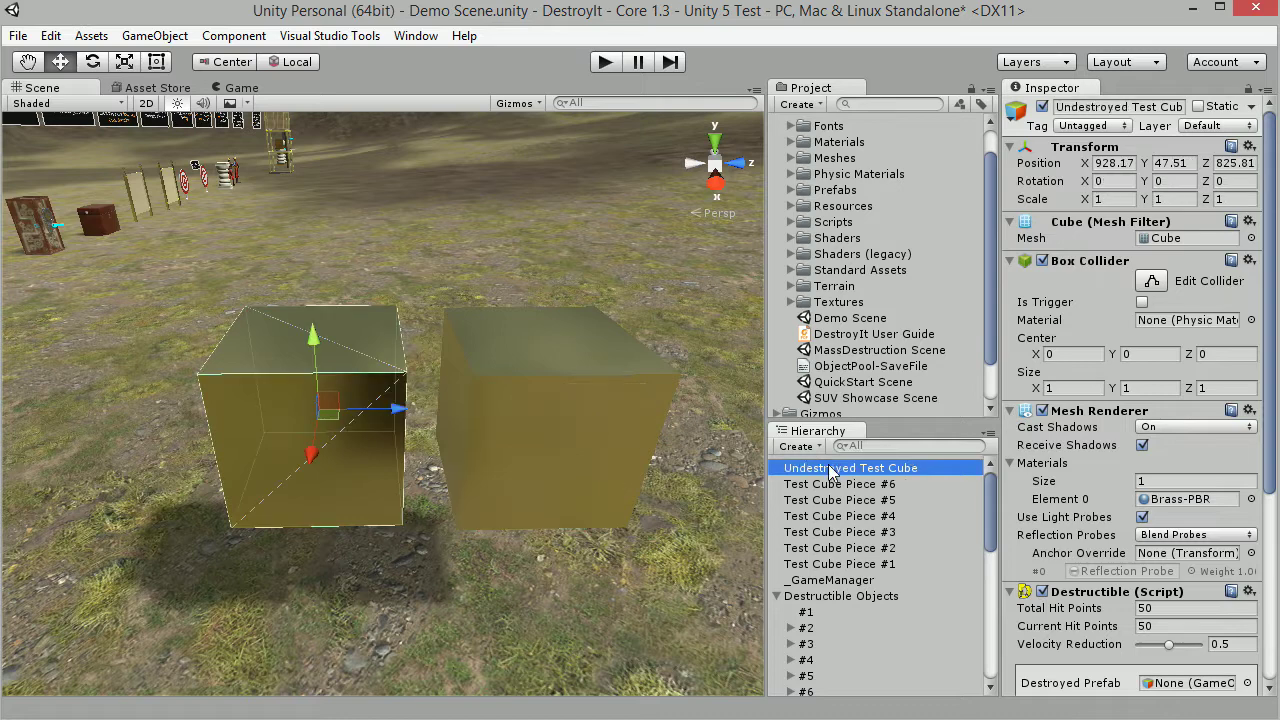
key("ctrl+d")
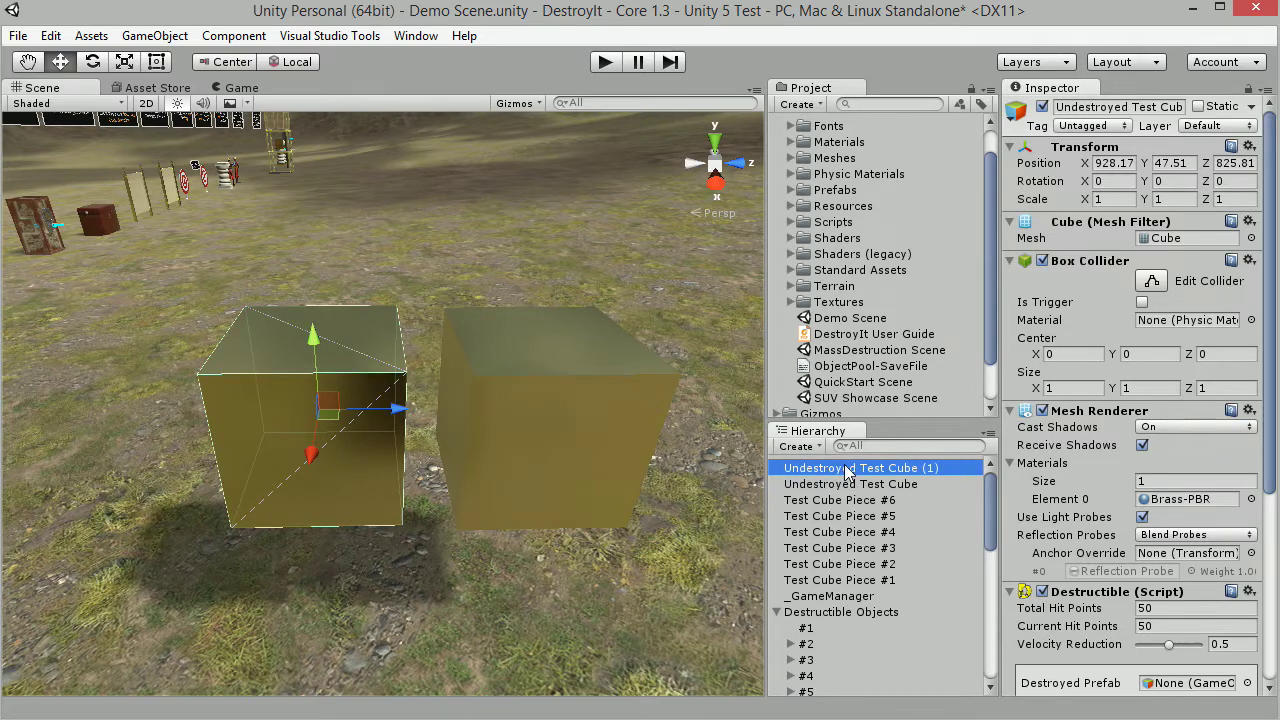
key("F2")
type("Destroyed Test Cube")
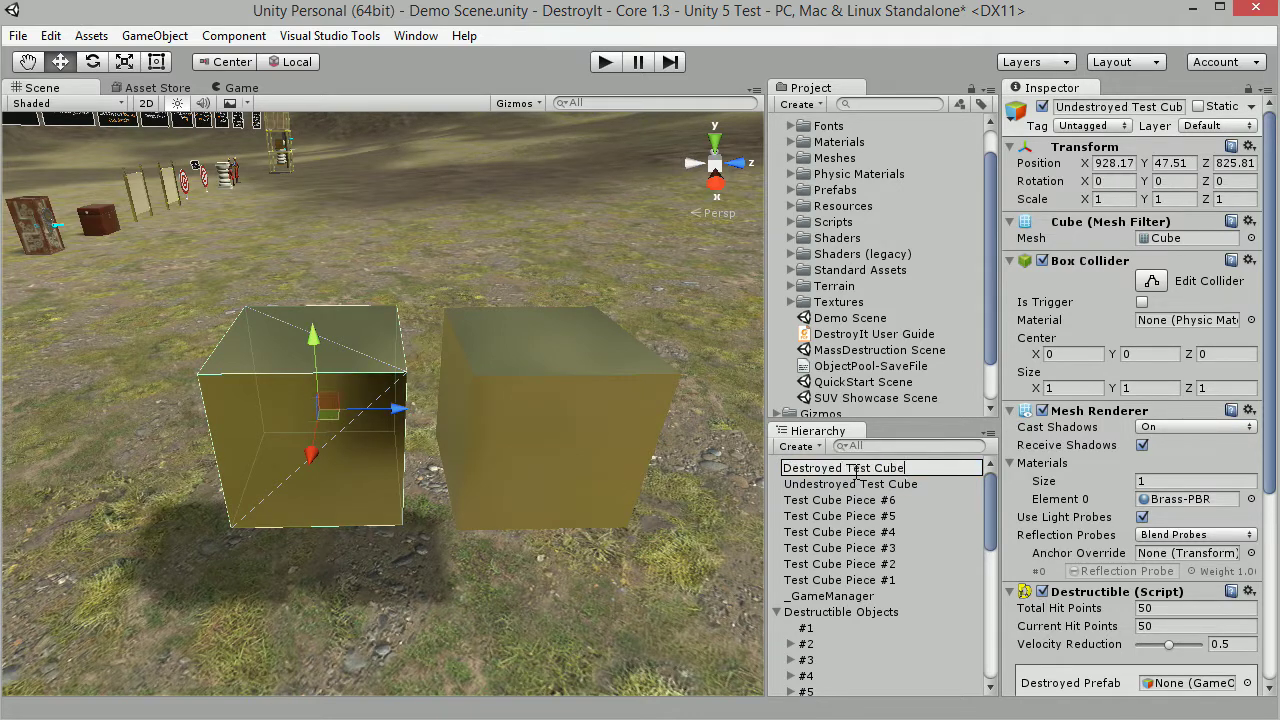
key("Return")
Parent Test Cube Pieces #1 through #6 under Destroyed Test Cube
left_click(860, 499)
left_click(838, 580, "shift")
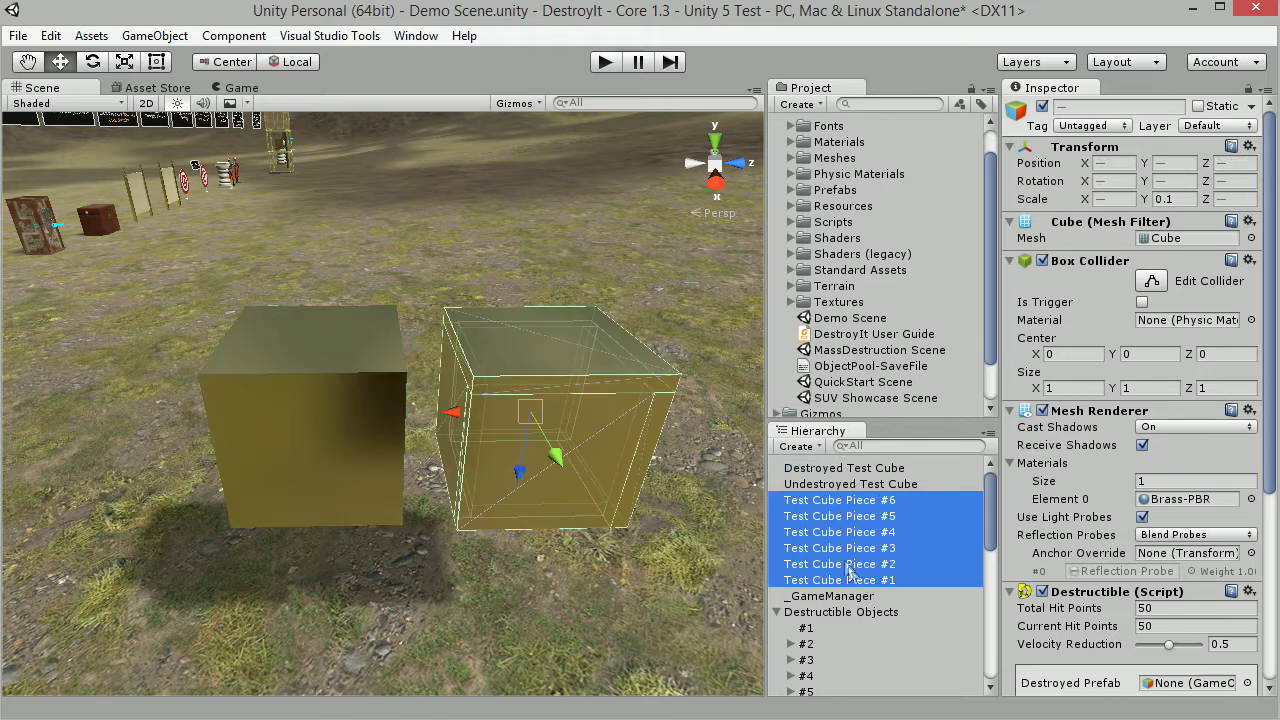
left_click_drag(838, 560, 825, 470)
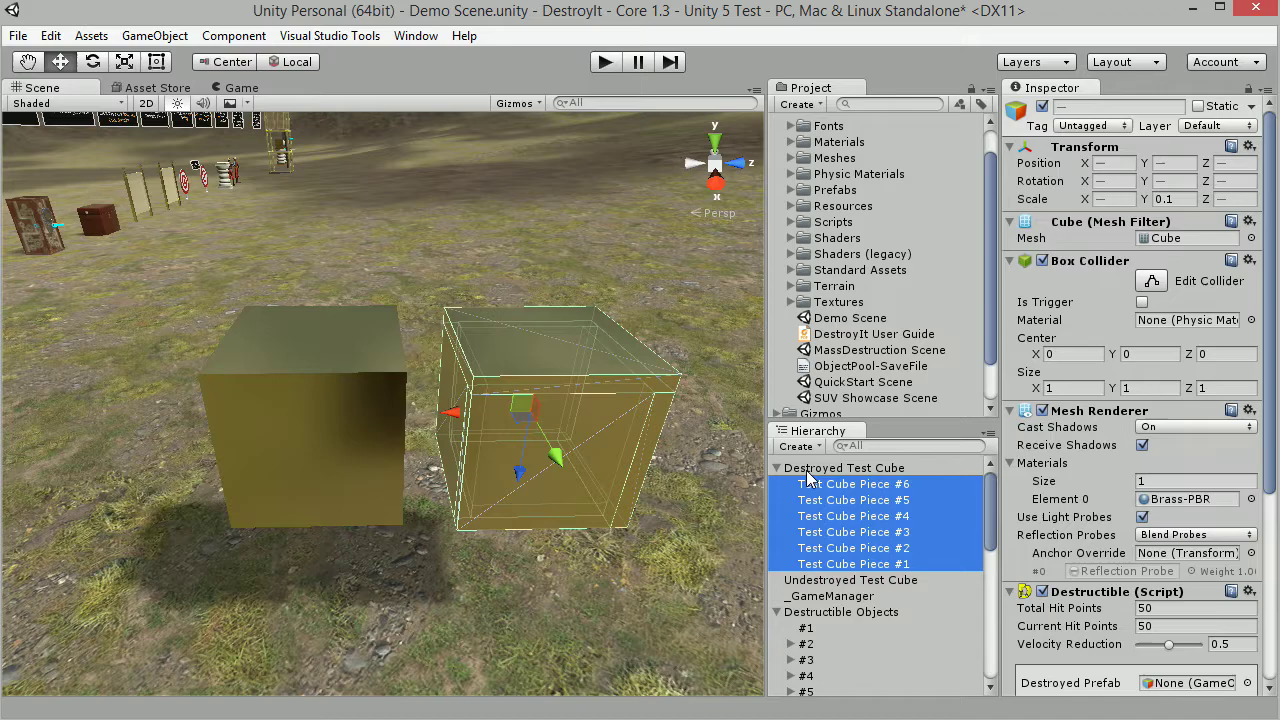
Move Destroyed Test Cube with its pieces away from the undestroyed cube to about Z 827.09
left_click(844, 467)
left_click_drag(465, 420, 600, 420)
right_click_drag(498, 567, 549, 564)
left_click_drag(471, 324, 561, 319)
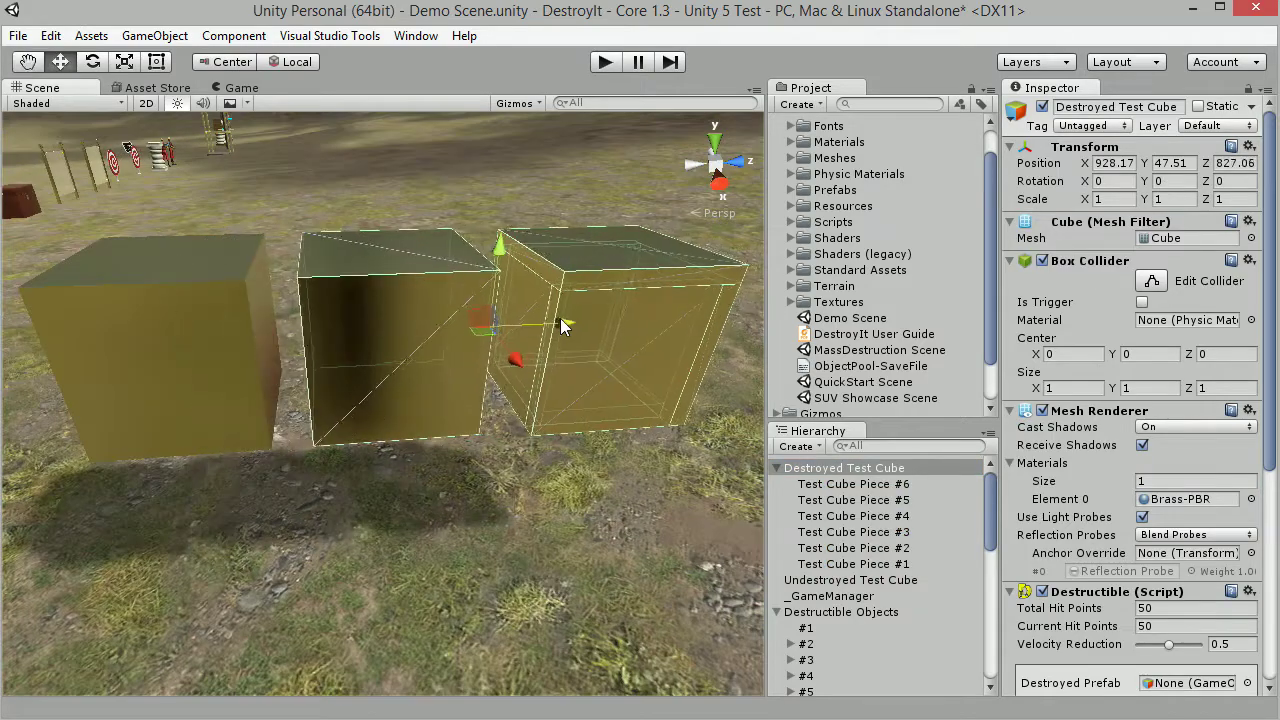
Move all six test cube pieces together so they line up with their parent, Destroyed Test Cube
left_click(848, 484)
left_click(825, 565, "shift")
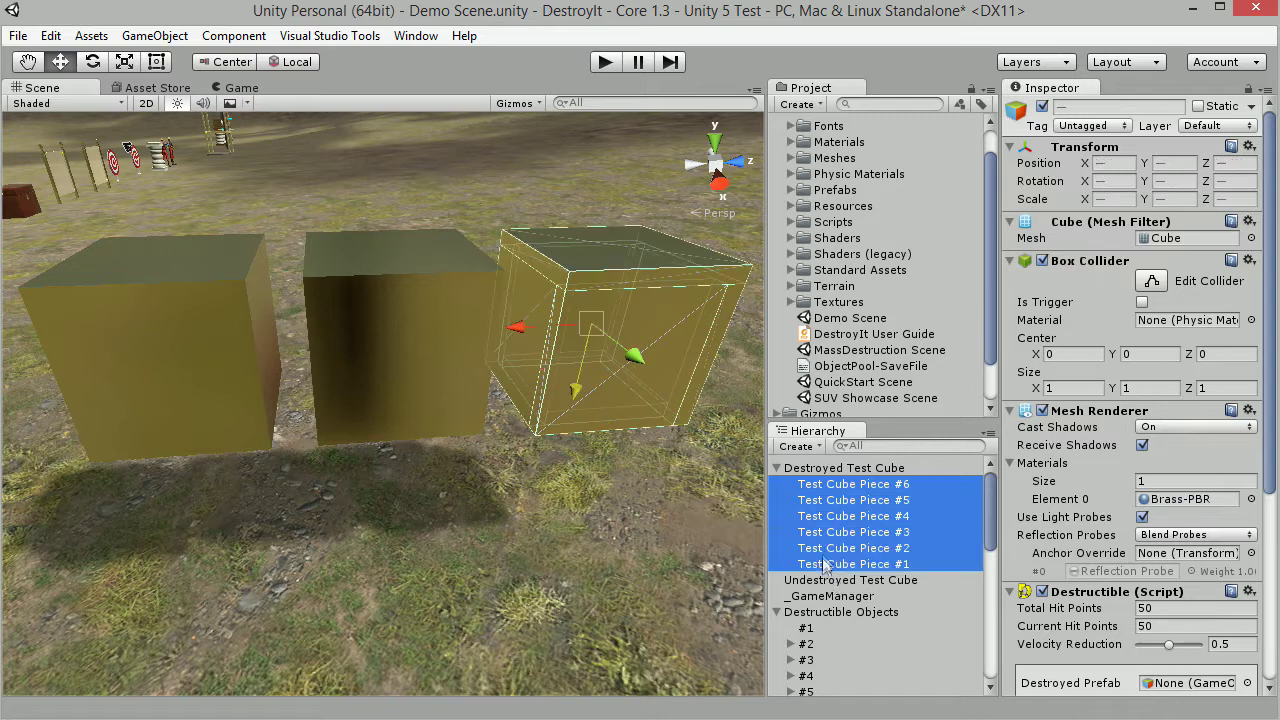
left_click_drag(524, 326, 318, 283)
left_click(829, 470)
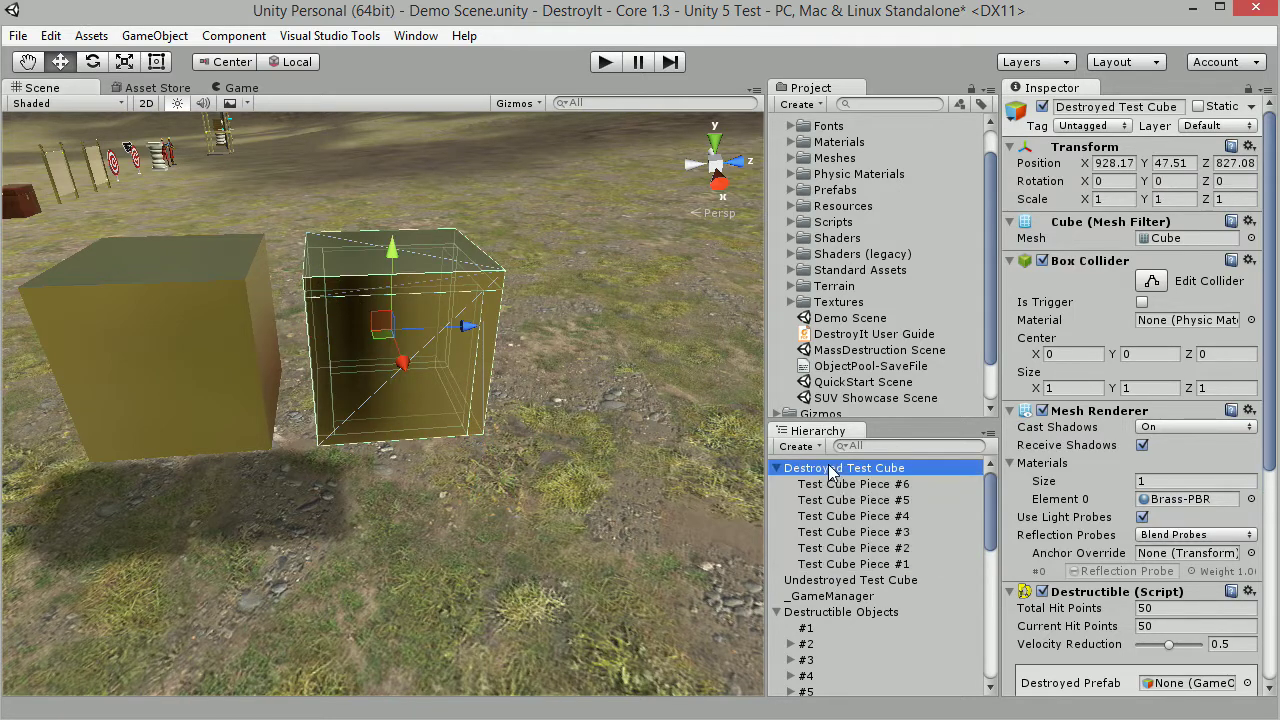
Remove the Box Collider, Mesh Renderer, Destructible script and Mesh Filter from Destroyed Test Cube, leaving only its Transform
left_click(1249, 260)
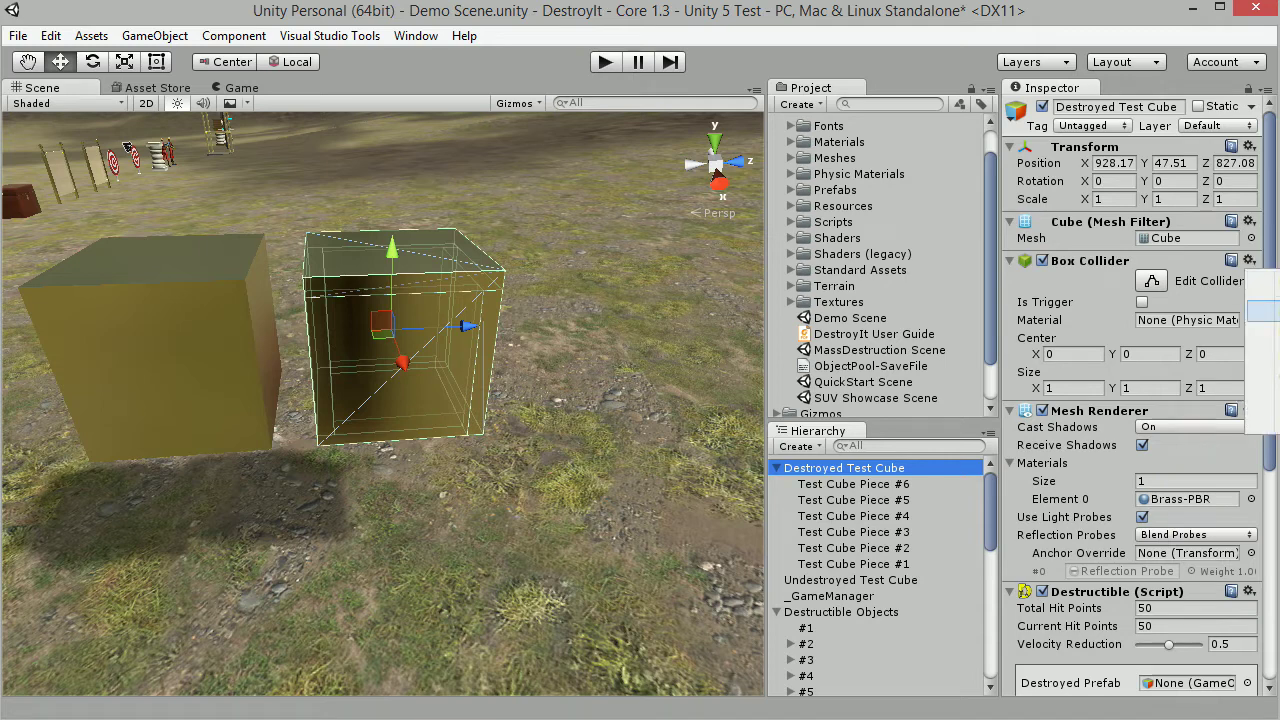
left_click(1262, 311)
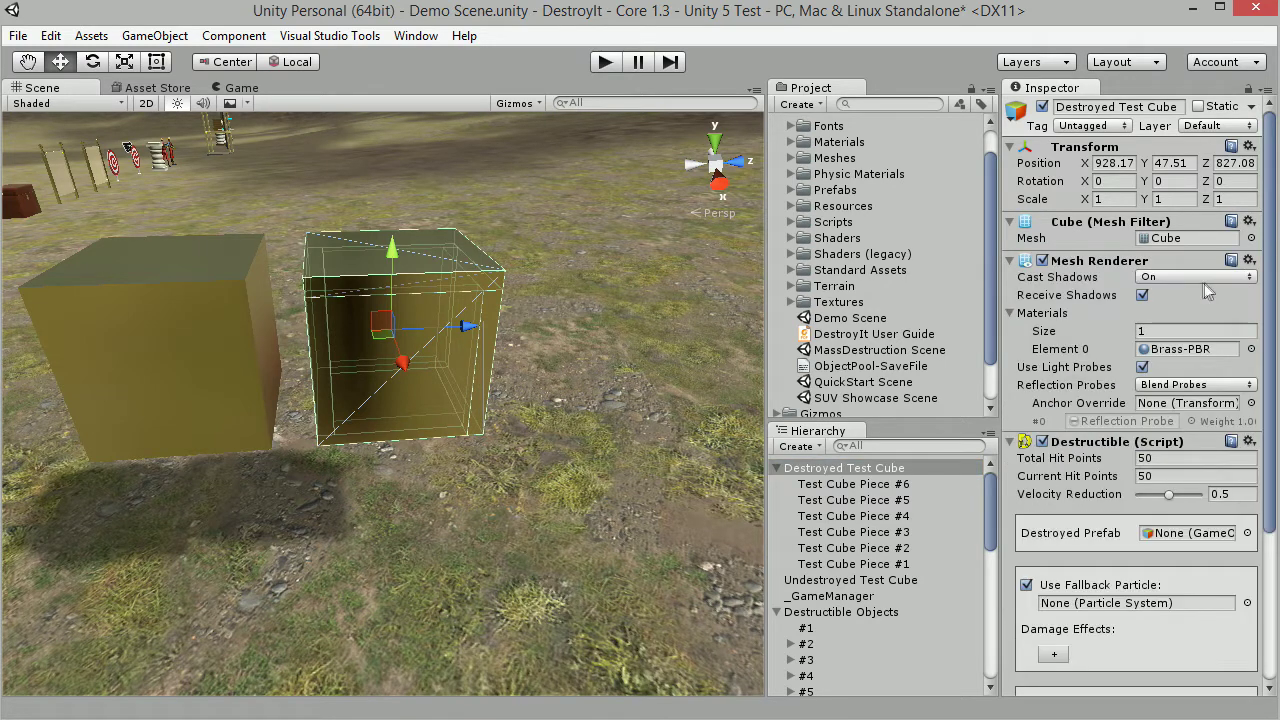
left_click(1249, 260)
left_click(1272, 309)
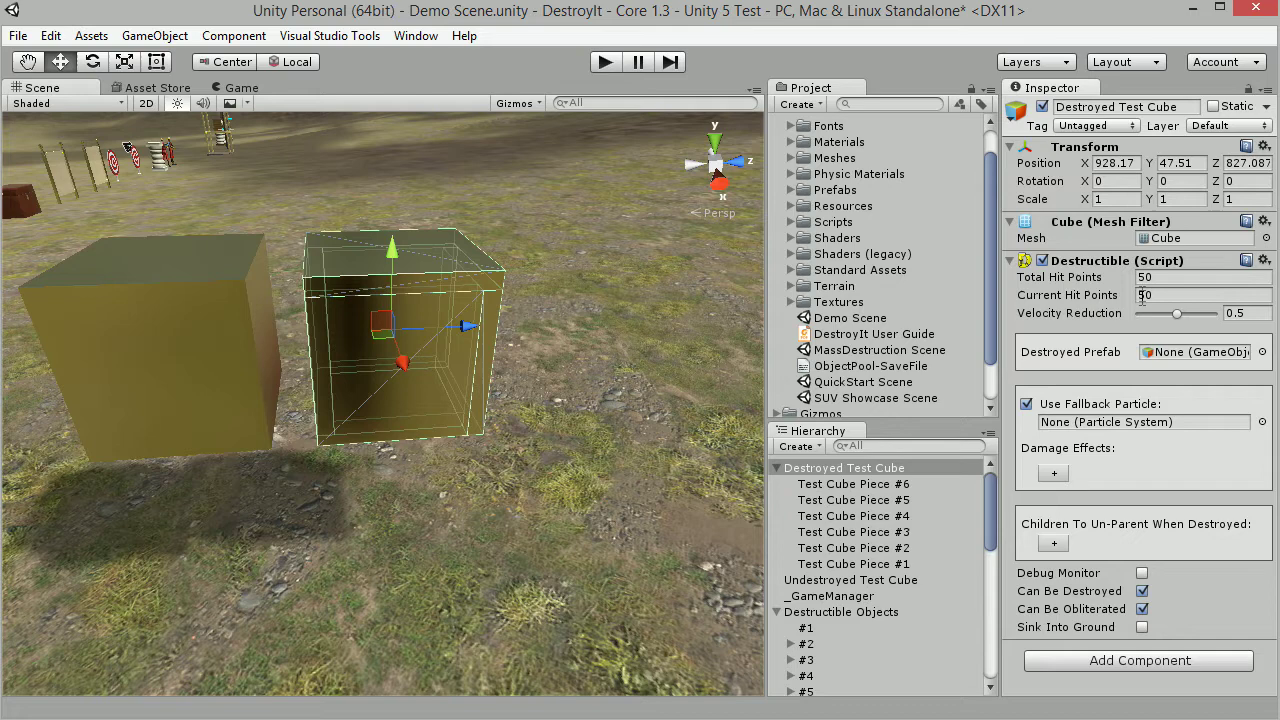
left_click(1265, 261)
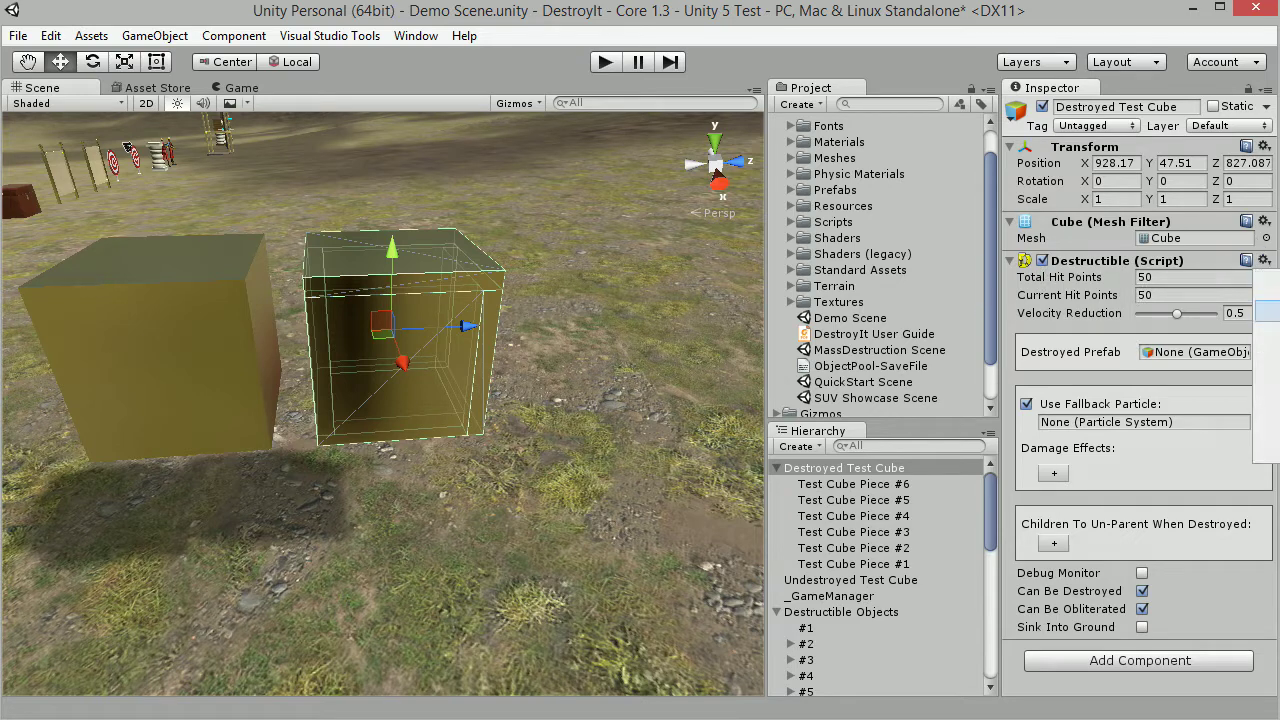
left_click(1268, 311)
left_click(1264, 221)
left_click(1268, 272)
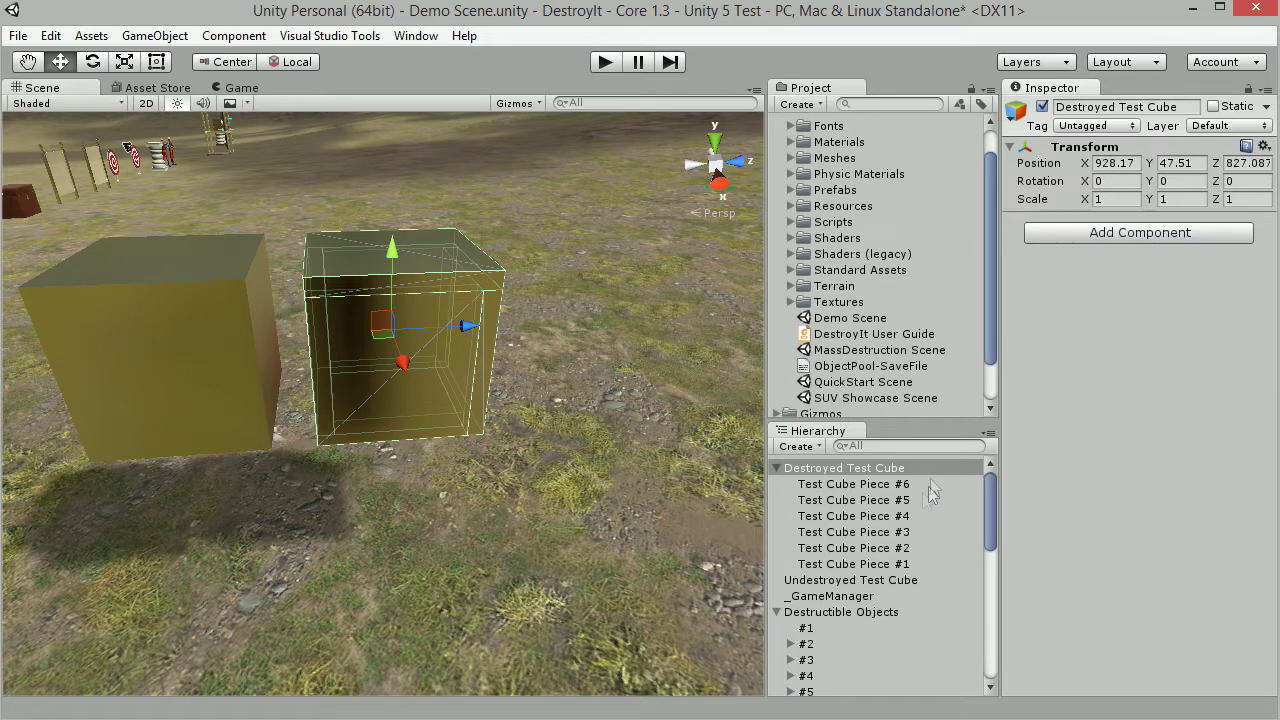
Try moving Test Cube Piece #5 along its Z axis and undo the move
left_click(878, 485)
key("Up")
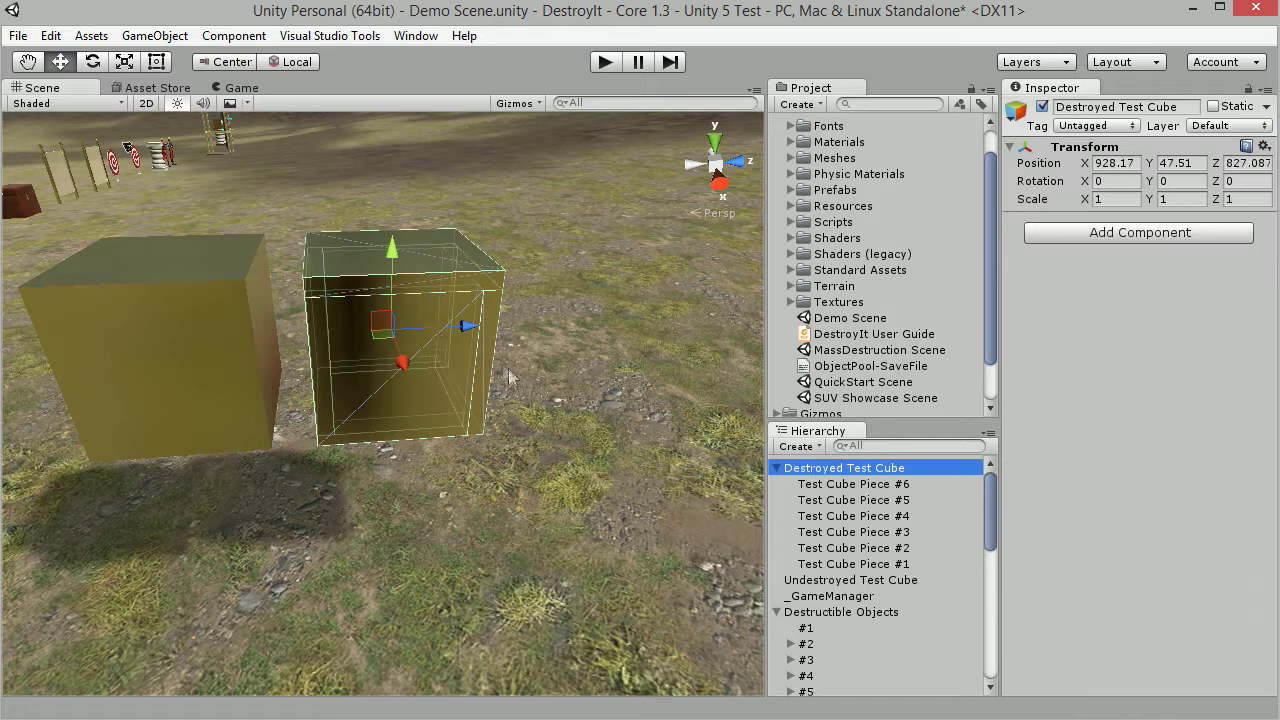
left_click(848, 501)
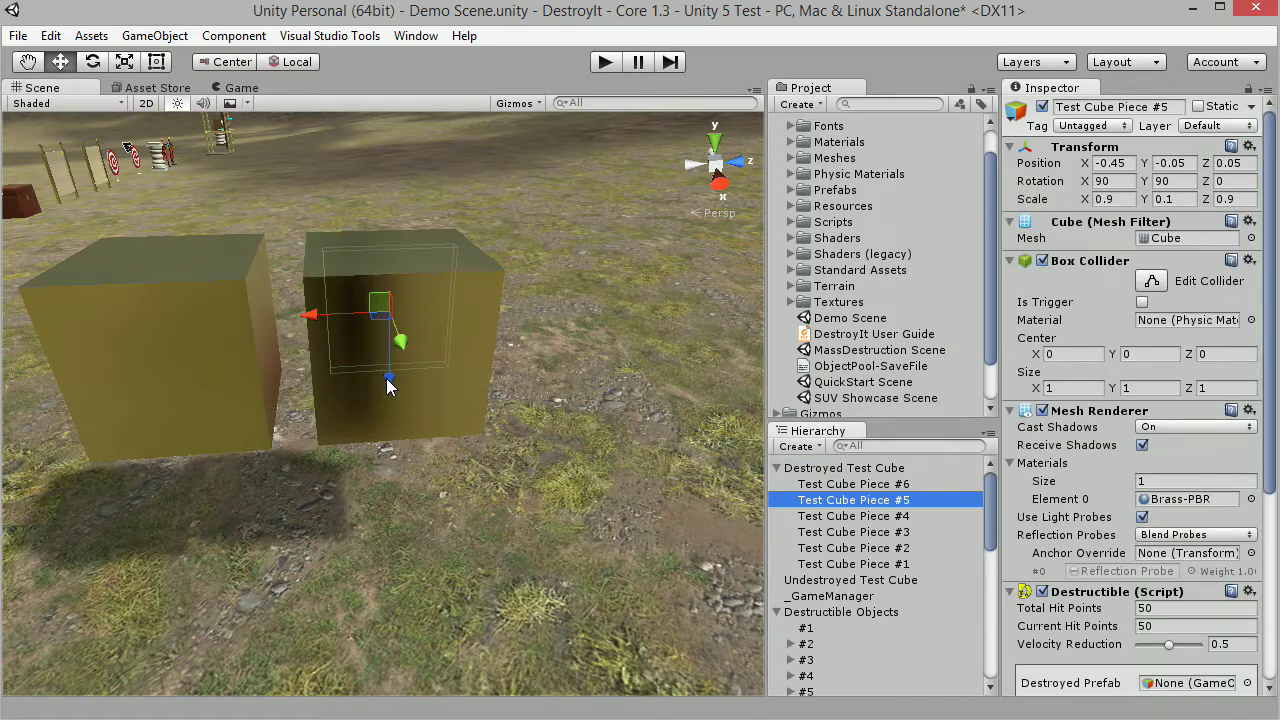
left_click_drag(387, 379, 387, 344)
key("ctrl+z")
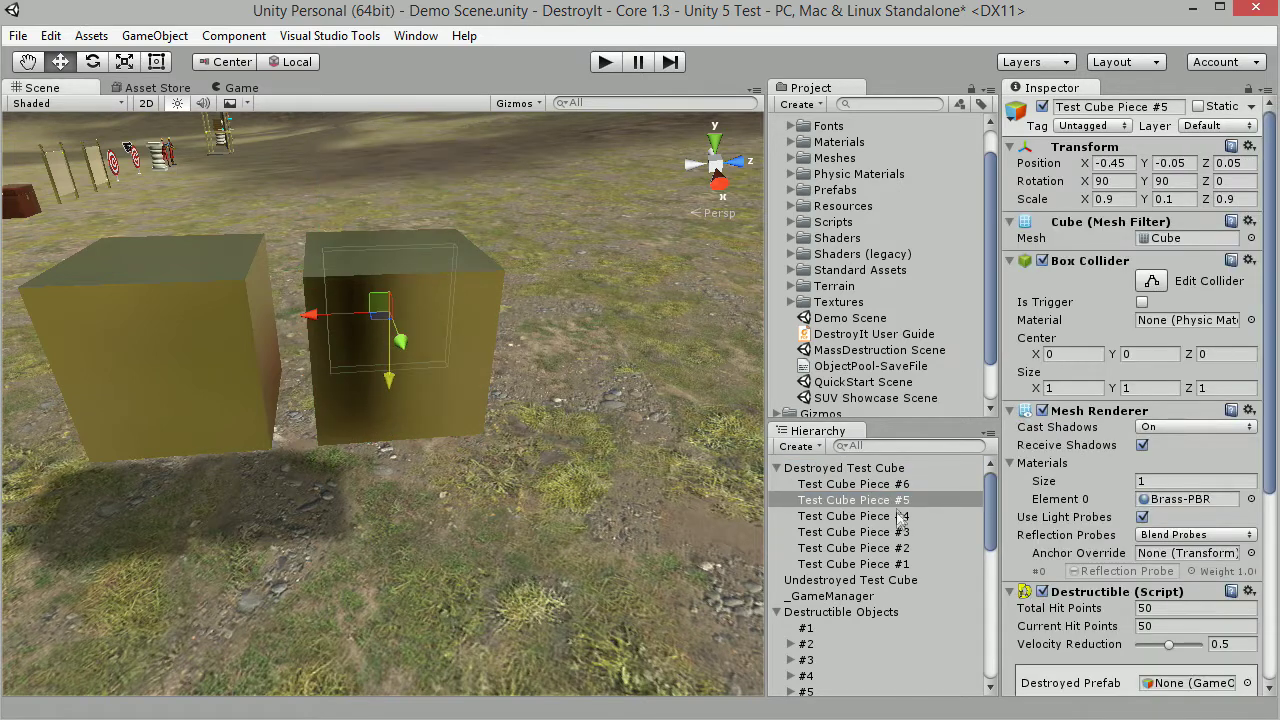
Open the Destroyed folder inside Prefabs among the DestroyIt - Core project assets
left_click(862, 470)
scroll(868, 392, "up", 1)
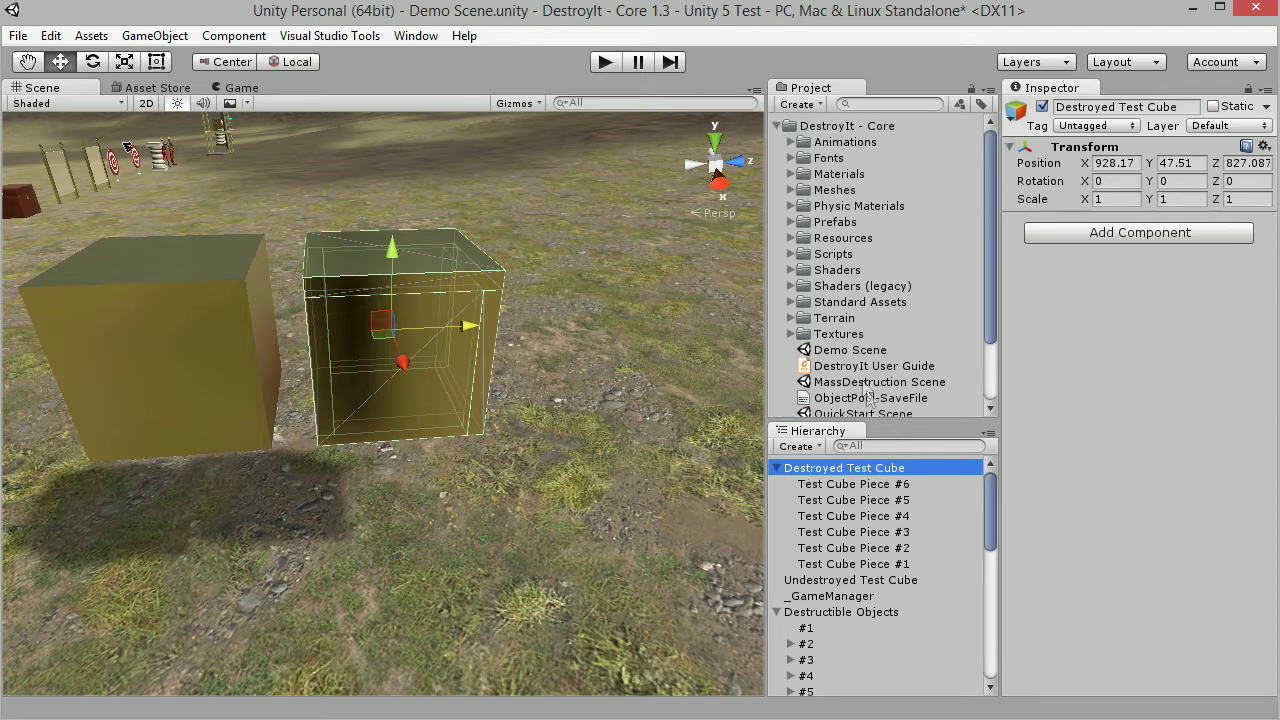
left_click(791, 222)
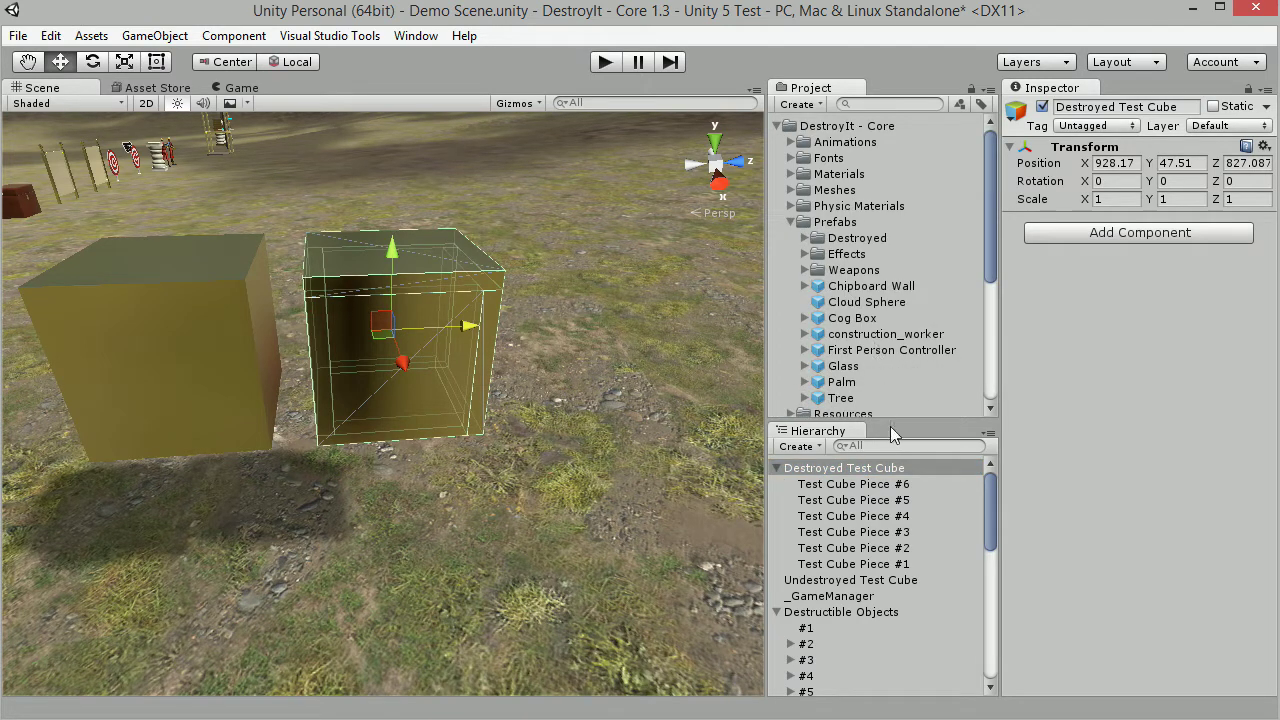
left_click(804, 238)
scroll(840, 350, "down", 2)
left_click(866, 470)
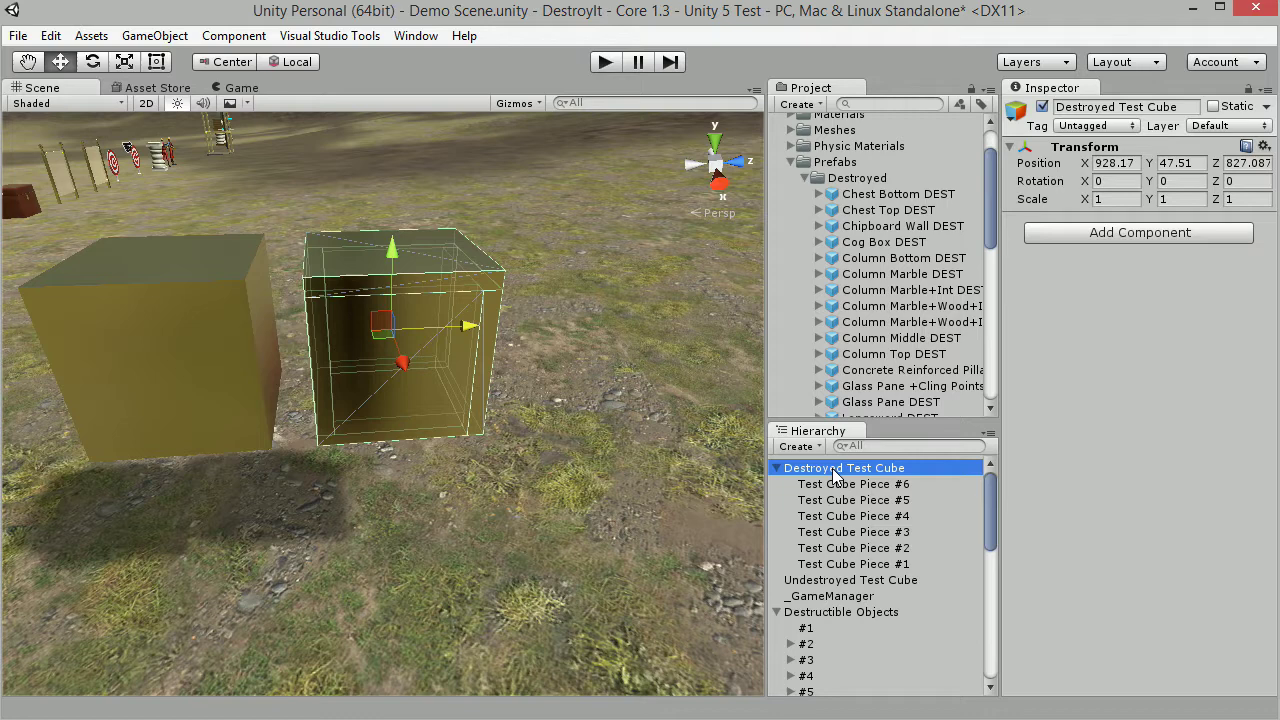
double_click(840, 470)
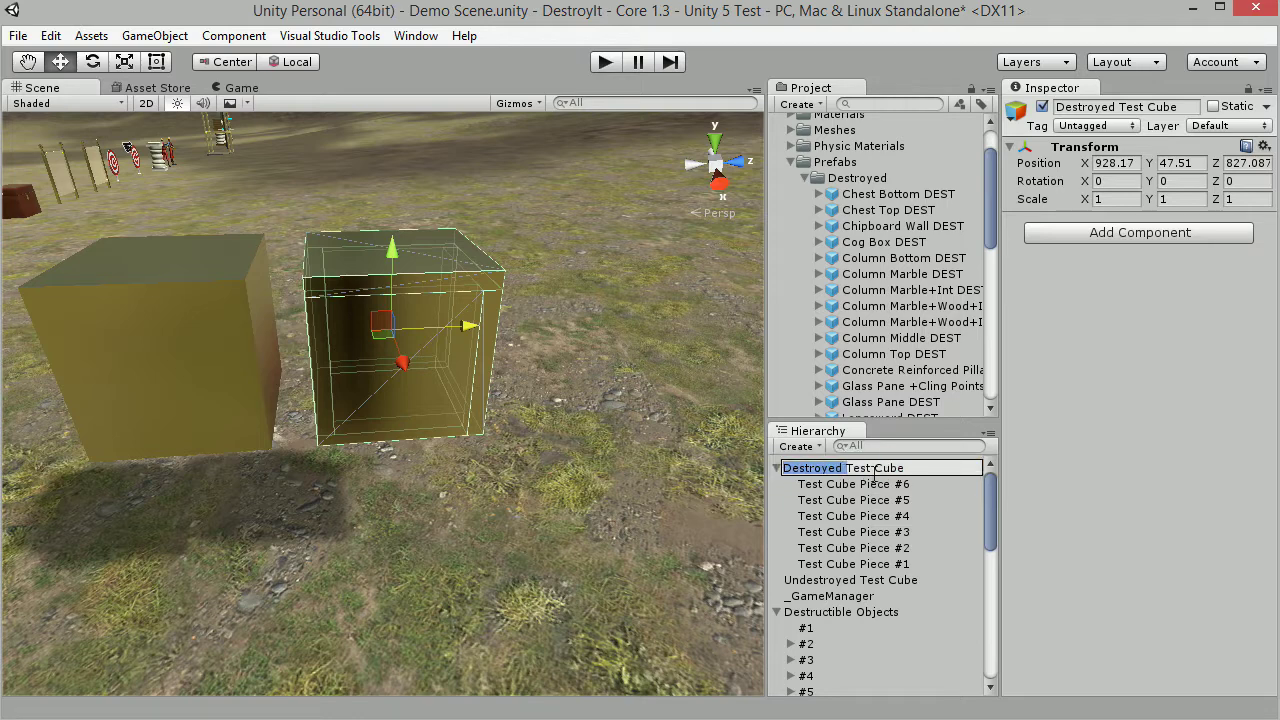
key("BackSpace")
key("Escape")
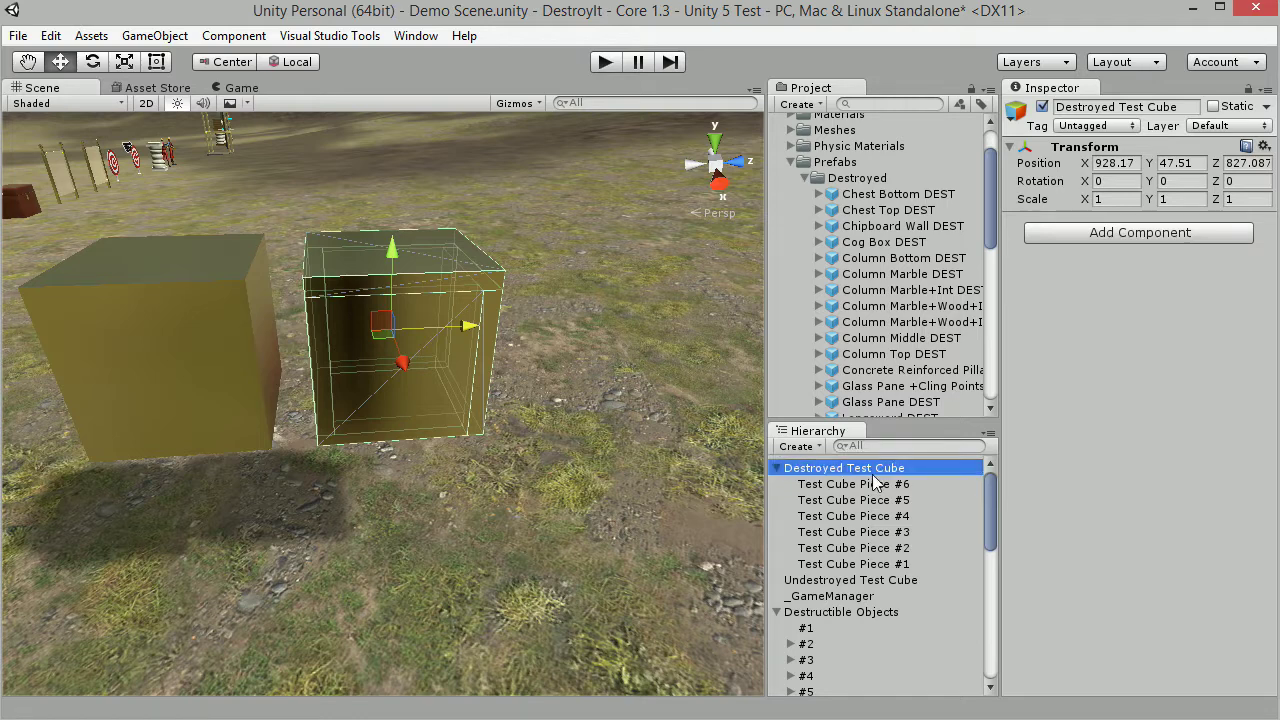
Save Destroyed Test Cube as a prefab in the Prefabs/Destroyed folder and delete its instance from the scene
left_click_drag(840, 475, 848, 165)
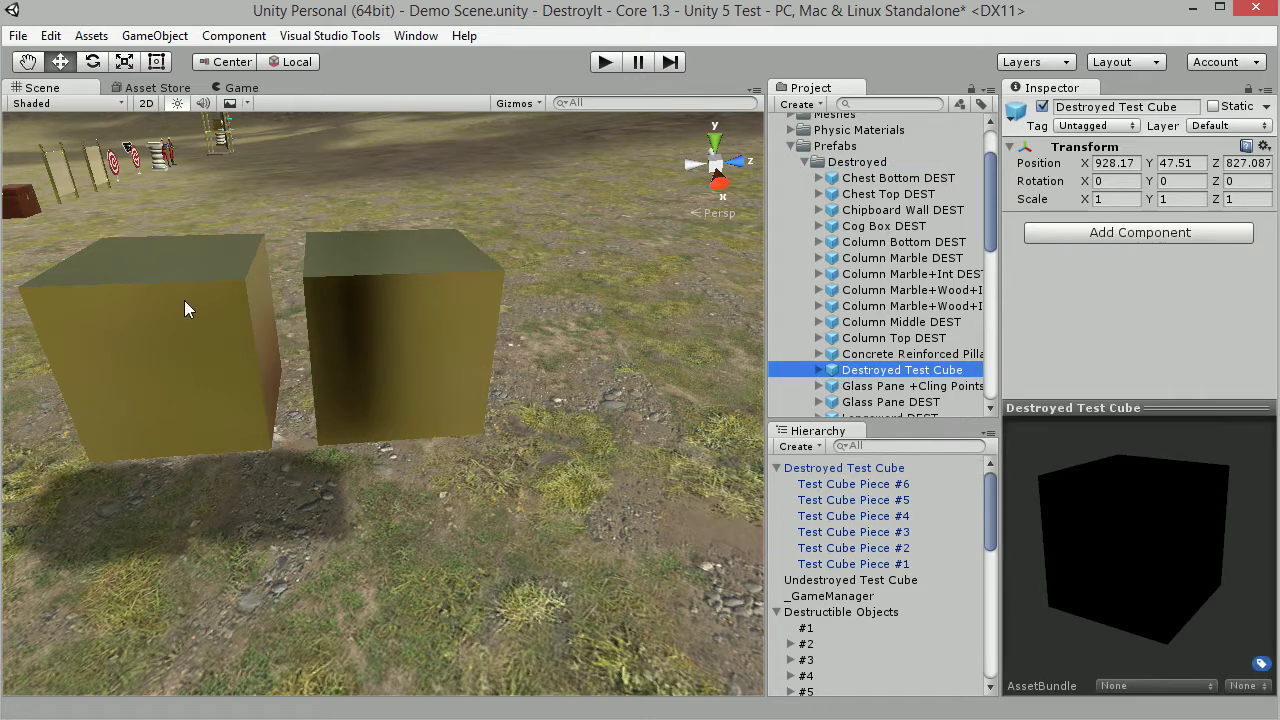
left_click(405, 345)
left_click(831, 469)
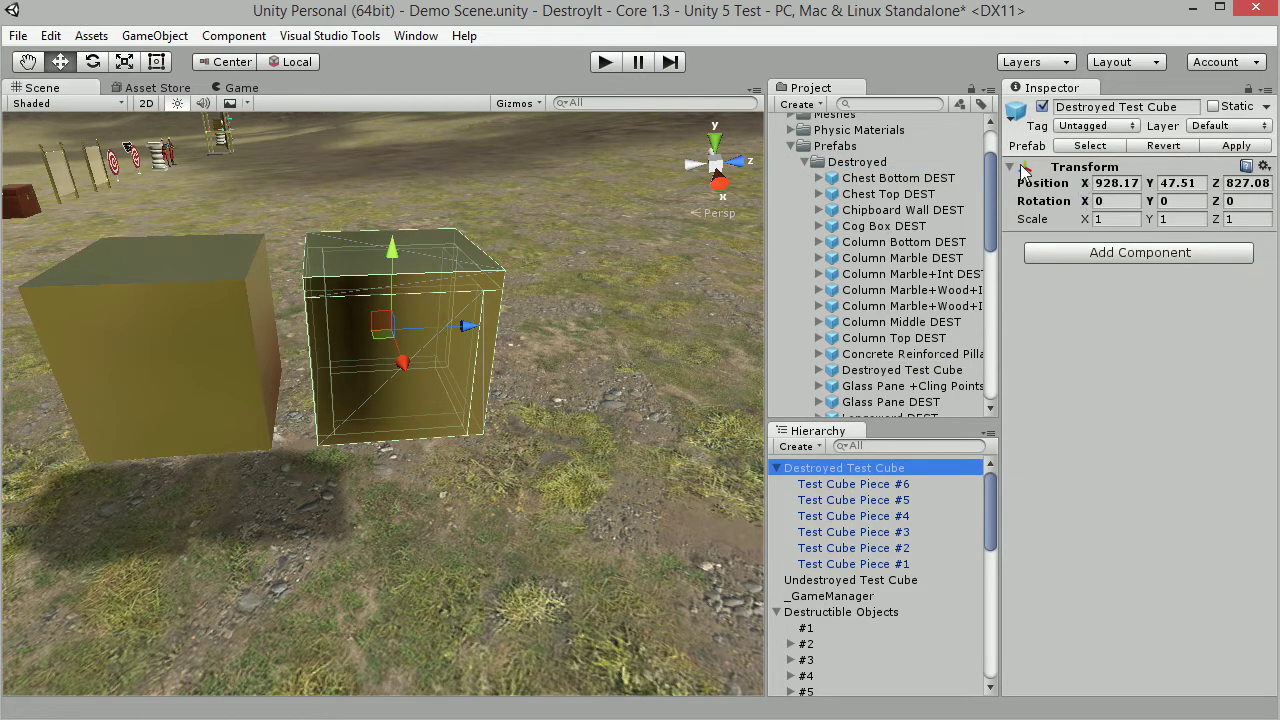
key("Delete")
Lower Undestroyed Test Cube close to the ground and show its Destructible script settings
left_click(235, 300)
right_click_drag(488, 316, 365, 287)
left_click_drag(366, 293, 343, 473)
right_click_drag(557, 356, 650, 215)
left_click_drag(651, 215, 674, 253, "alt")
scroll(1120, 490, "down", 5)
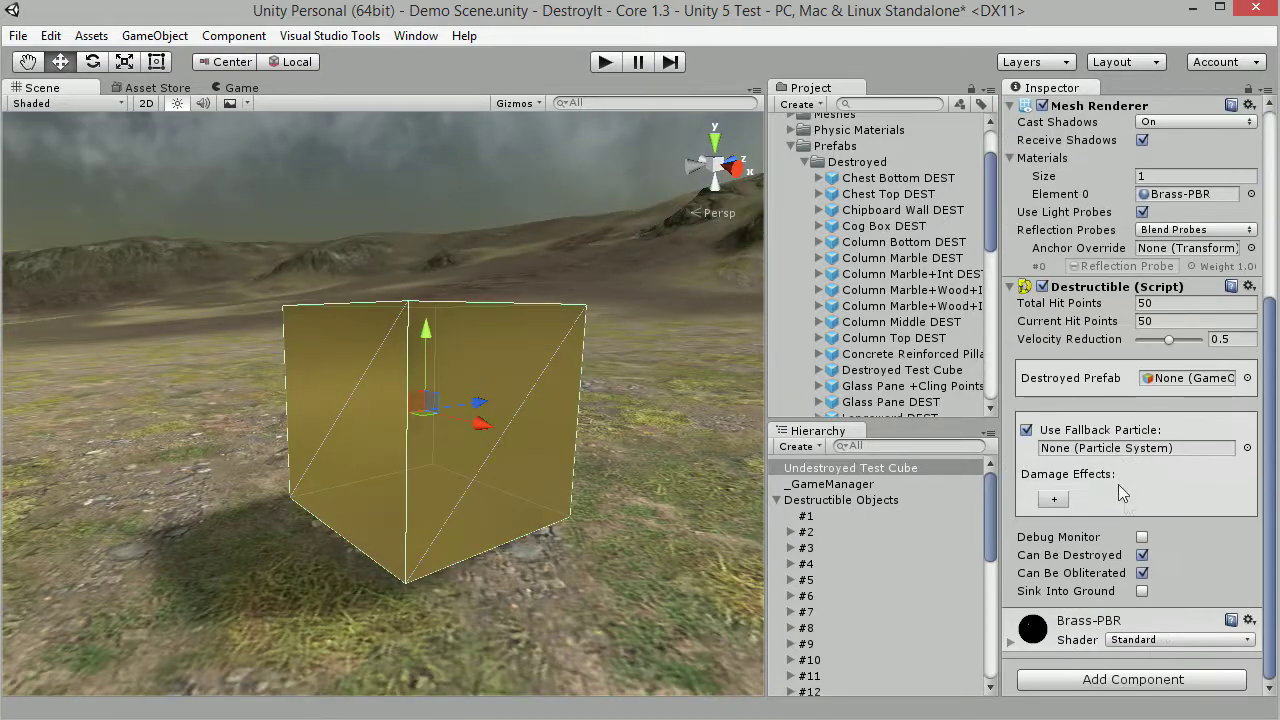
Add a Rigidbody component to Undestroyed Test Cube and set its mass to 3
left_click(1133, 680)
type("rigi")
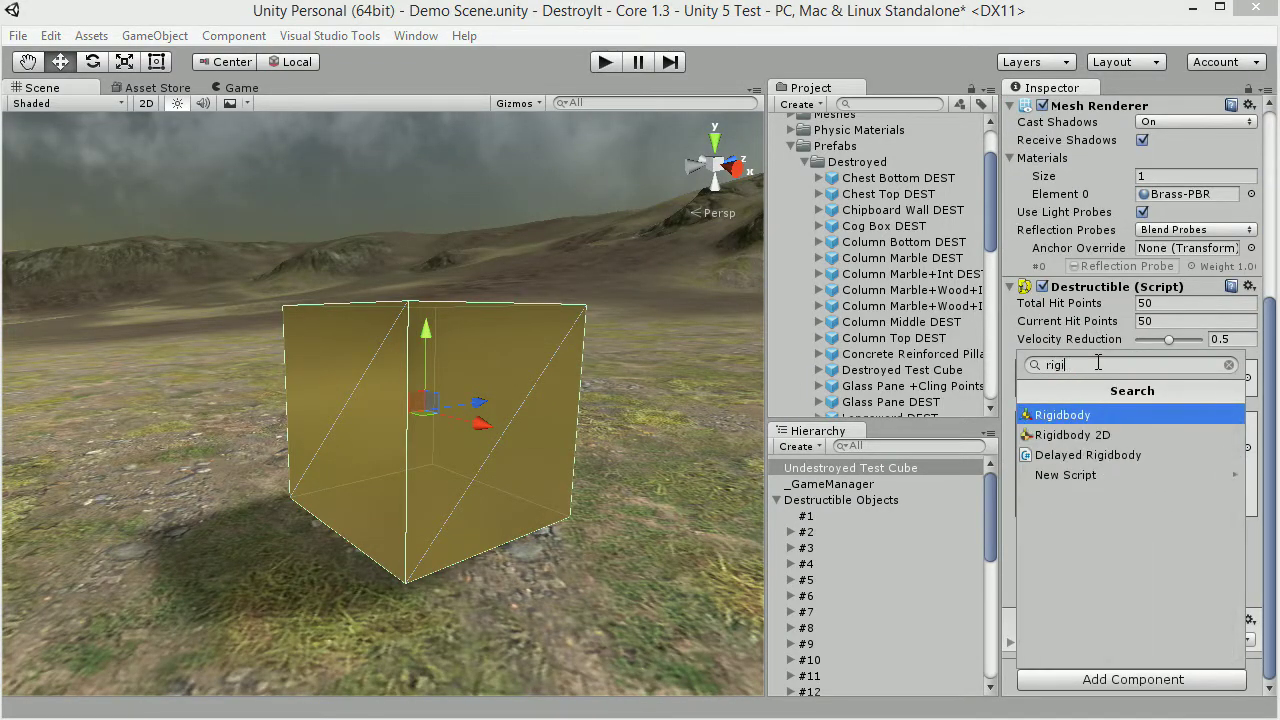
left_click(1107, 419)
scroll(1140, 430, "down", 4)
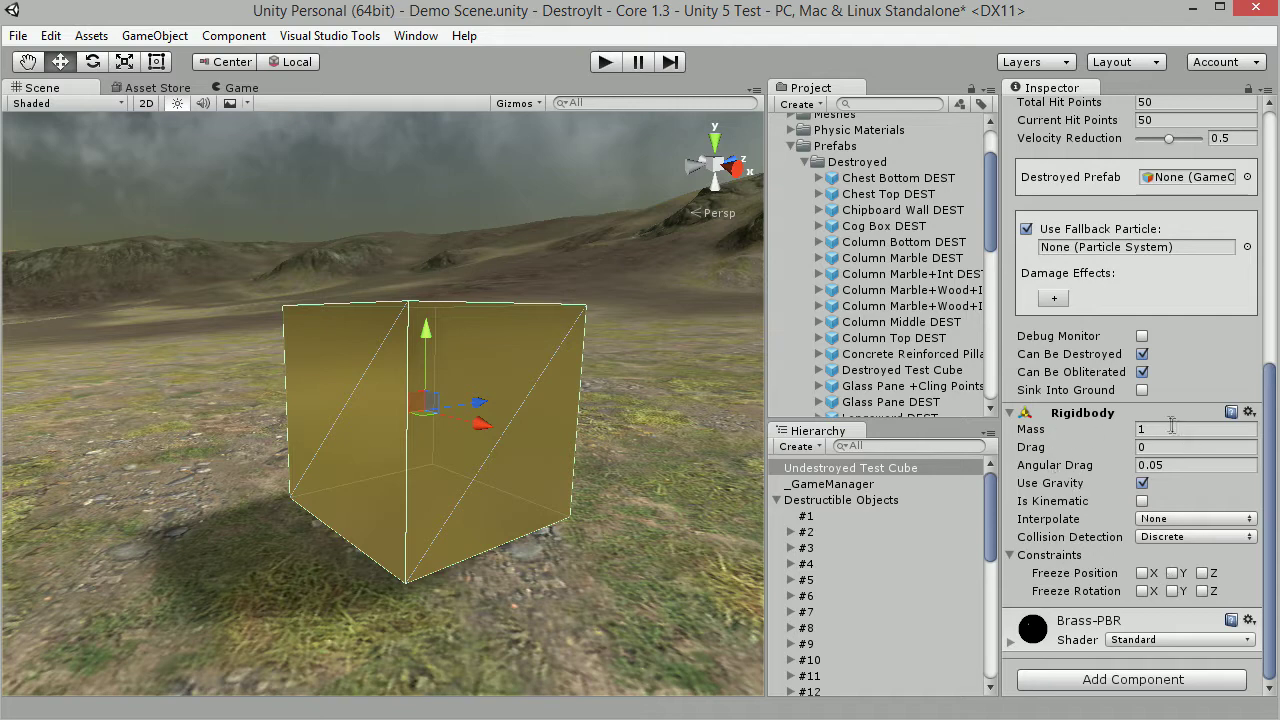
left_click(1156, 428)
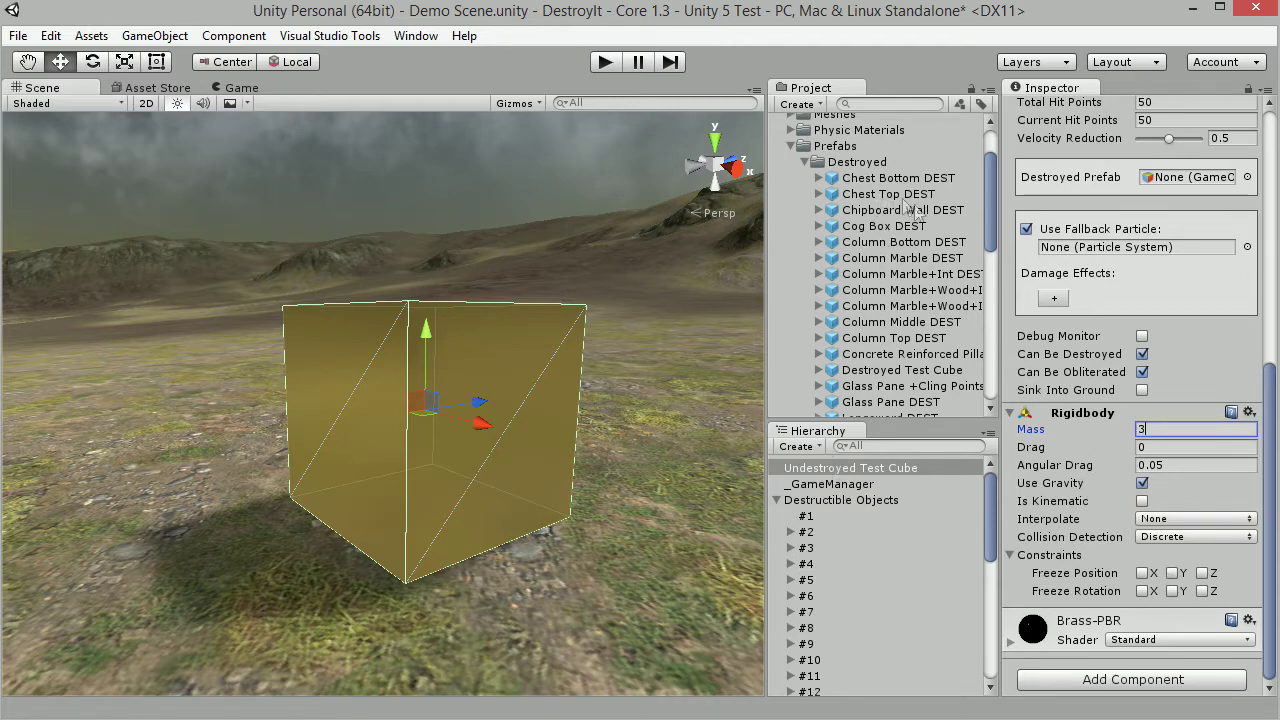
Place an instance of the Destroyed Test Cube prefab in the scene beside the undestroyed cube
scroll(910, 205, "down", 5)
left_click_drag(879, 225, 210, 488)
left_click_drag(631, 526, 656, 532, "alt")
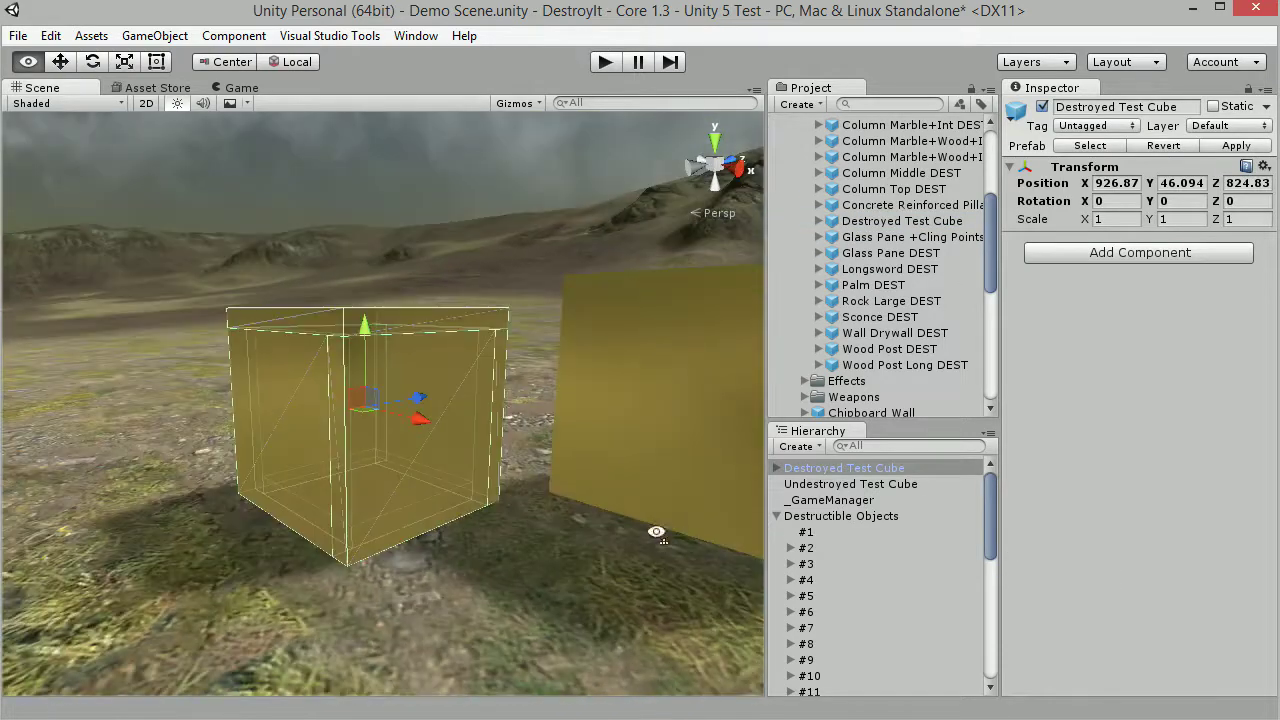
Add a Rigidbody to Test Cube Pieces #1 through #6 together and set their mass to .7
left_click(864, 486)
left_click(856, 564, "shift")
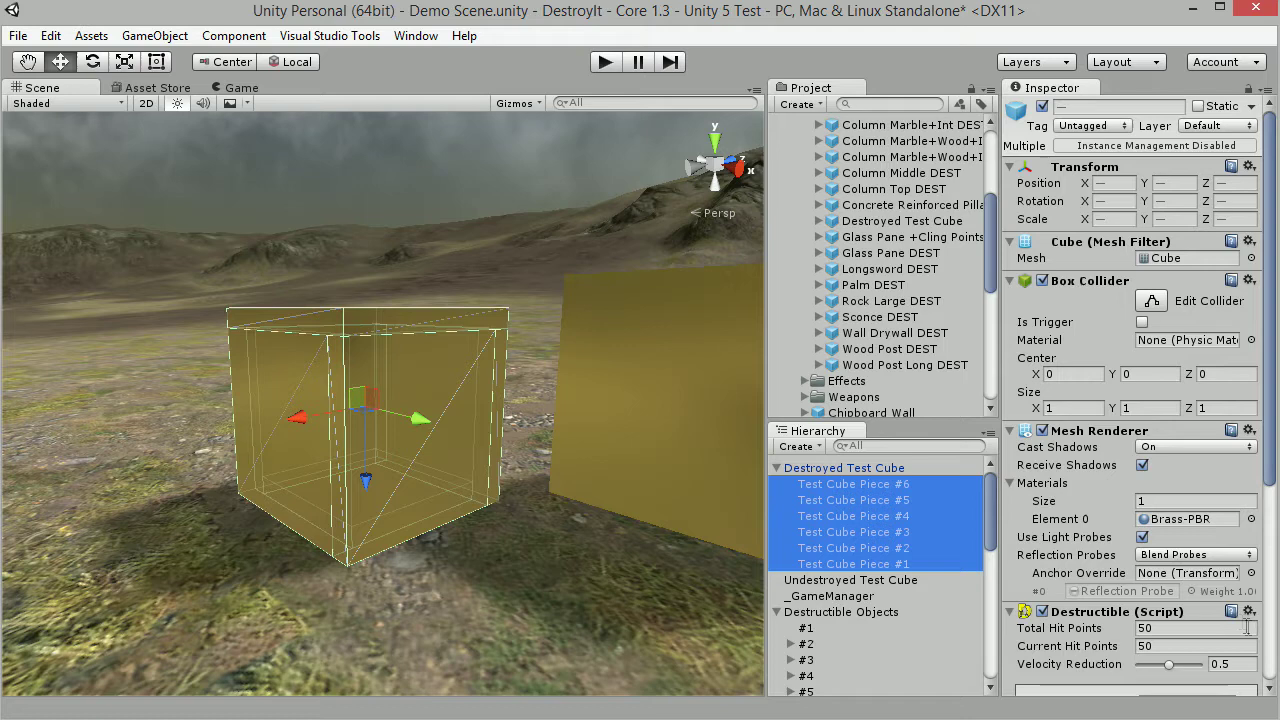
scroll(1200, 600, "down", 10)
left_click(1160, 680)
left_click(1086, 416)
scroll(1158, 455, "down", 5)
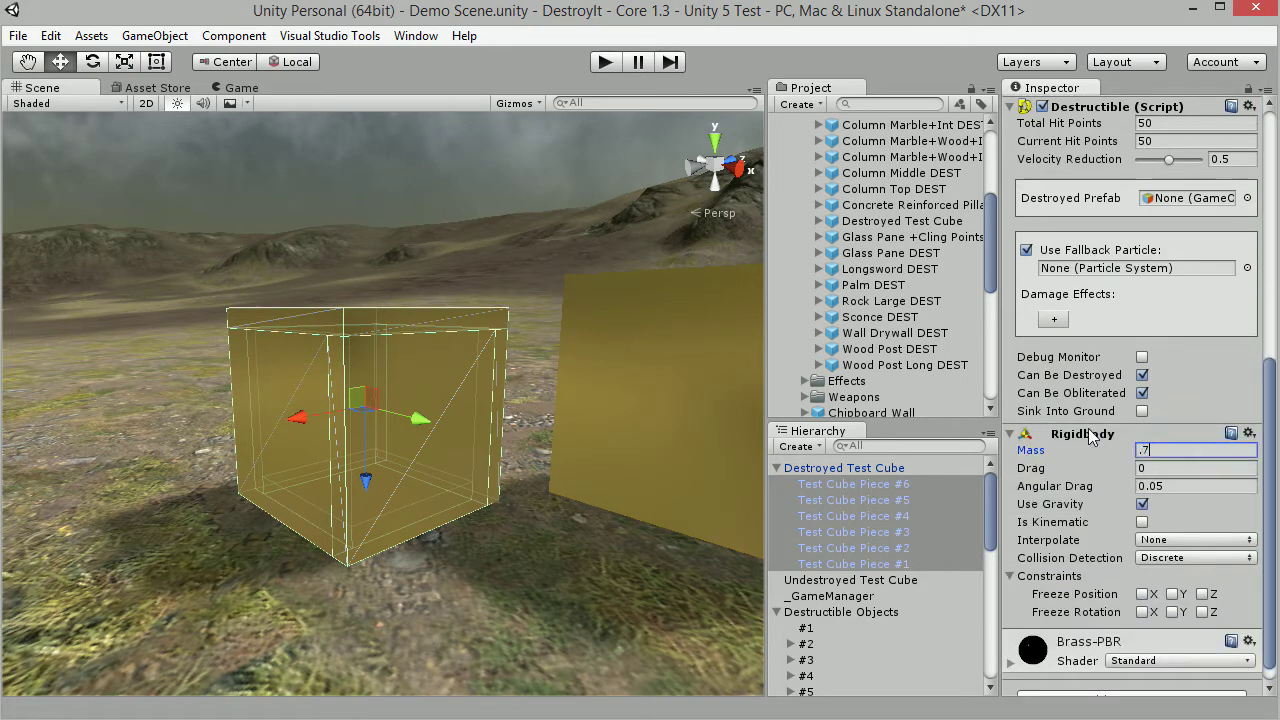
Update the Destroyed Test Cube prefab from its edited scene instance and delete that instance from the scene
left_click(880, 468)
scroll(893, 352, "up", 4)
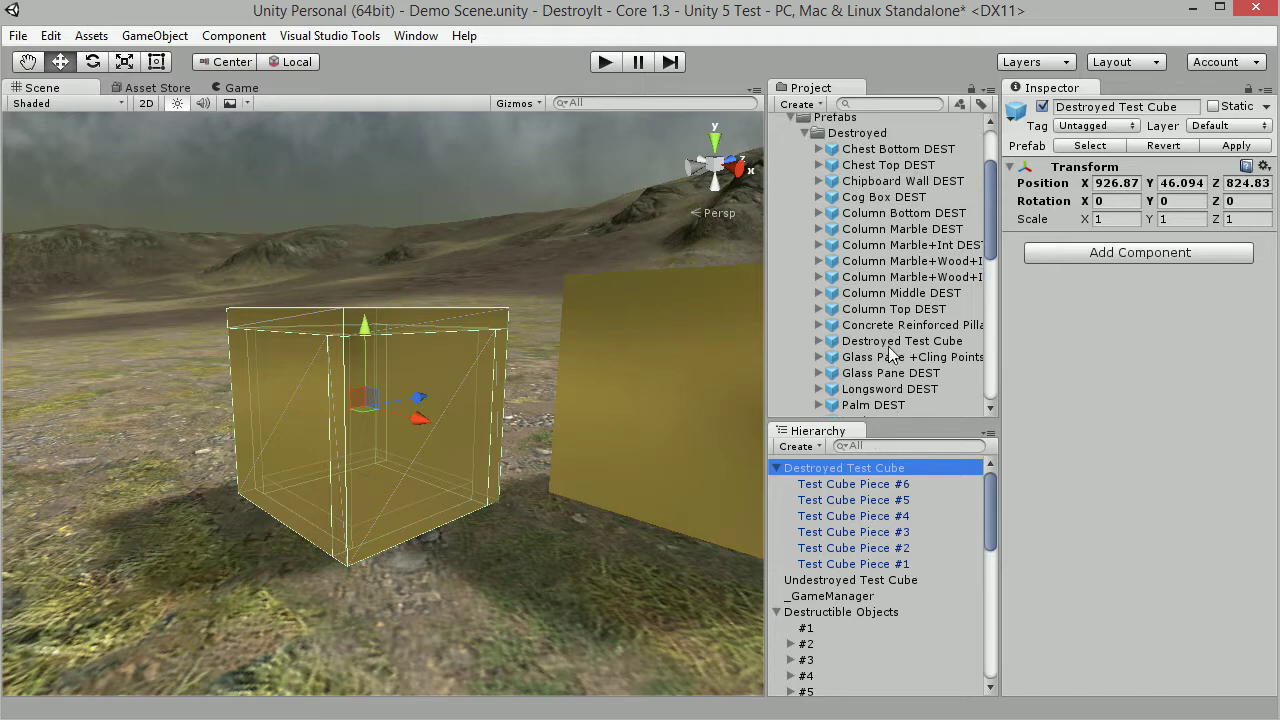
left_click_drag(845, 477, 886, 330)
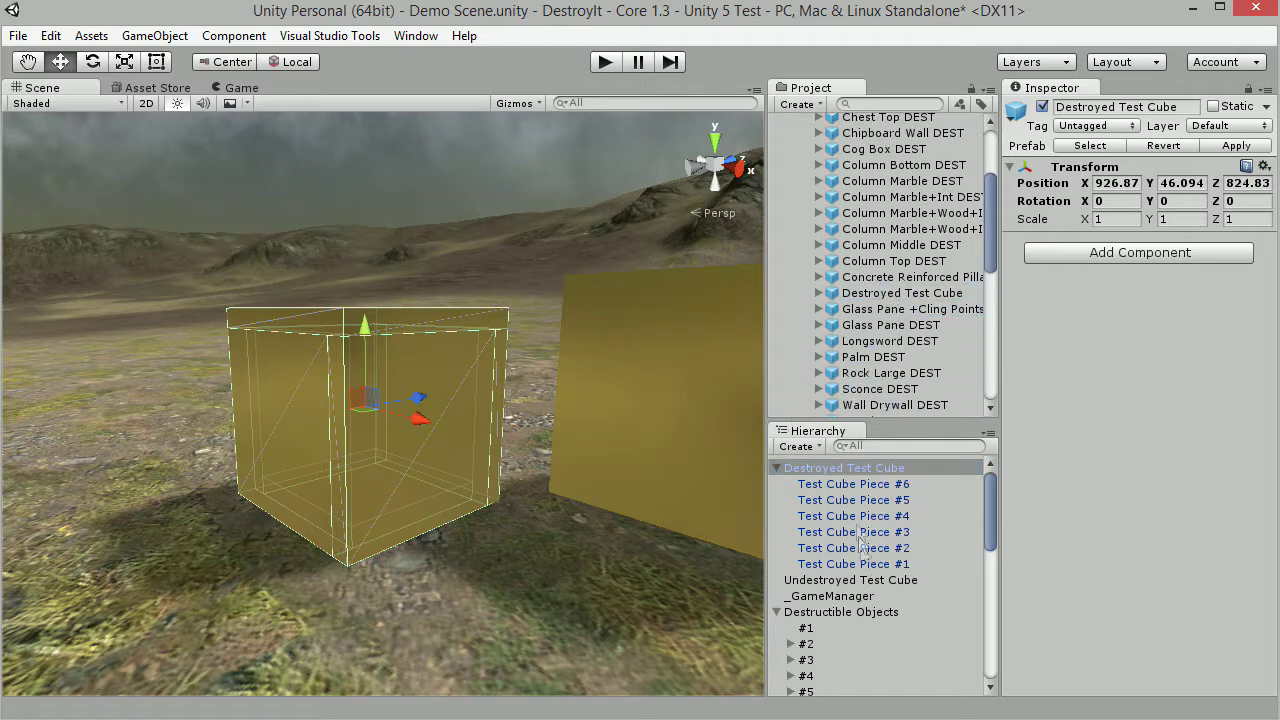
key("Delete")
Assign the Destroyed Test Cube prefab as the Destroyed Prefab in Undestroyed Test Cube's Destructible script
left_click(614, 455)
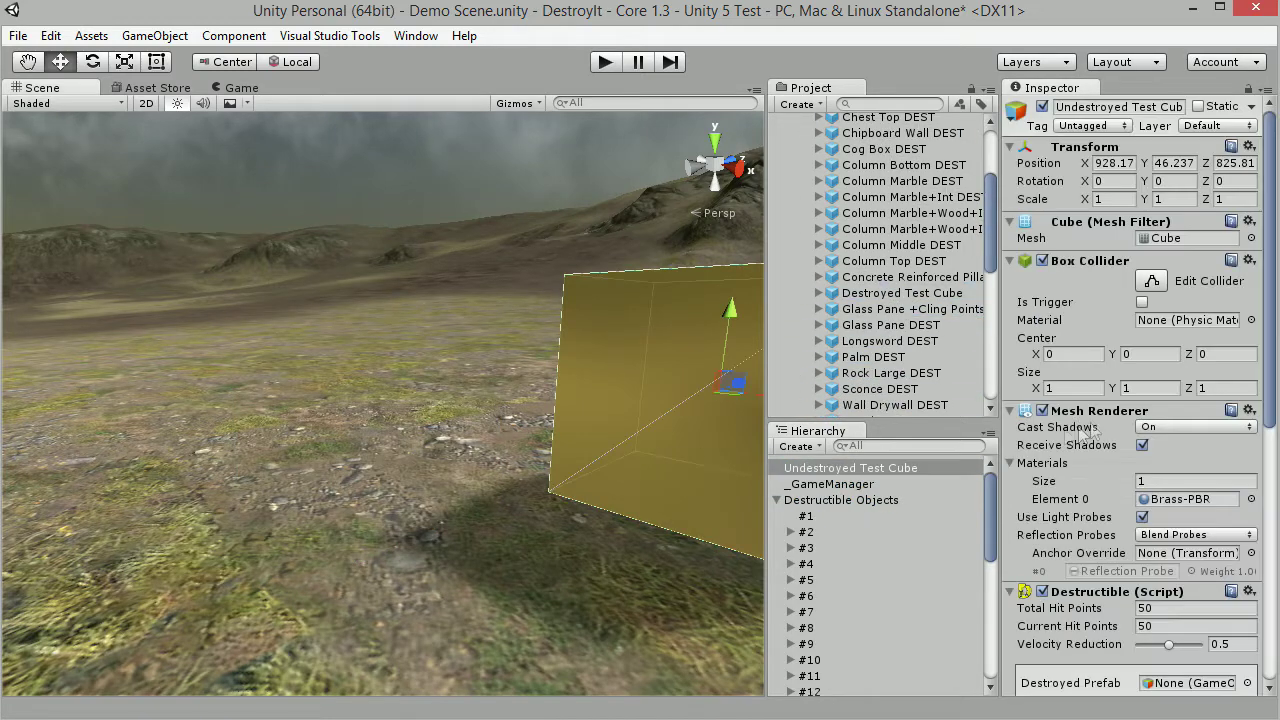
key("d")
right_click_drag(341, 335, 232, 325)
scroll(1112, 508, "down", 4)
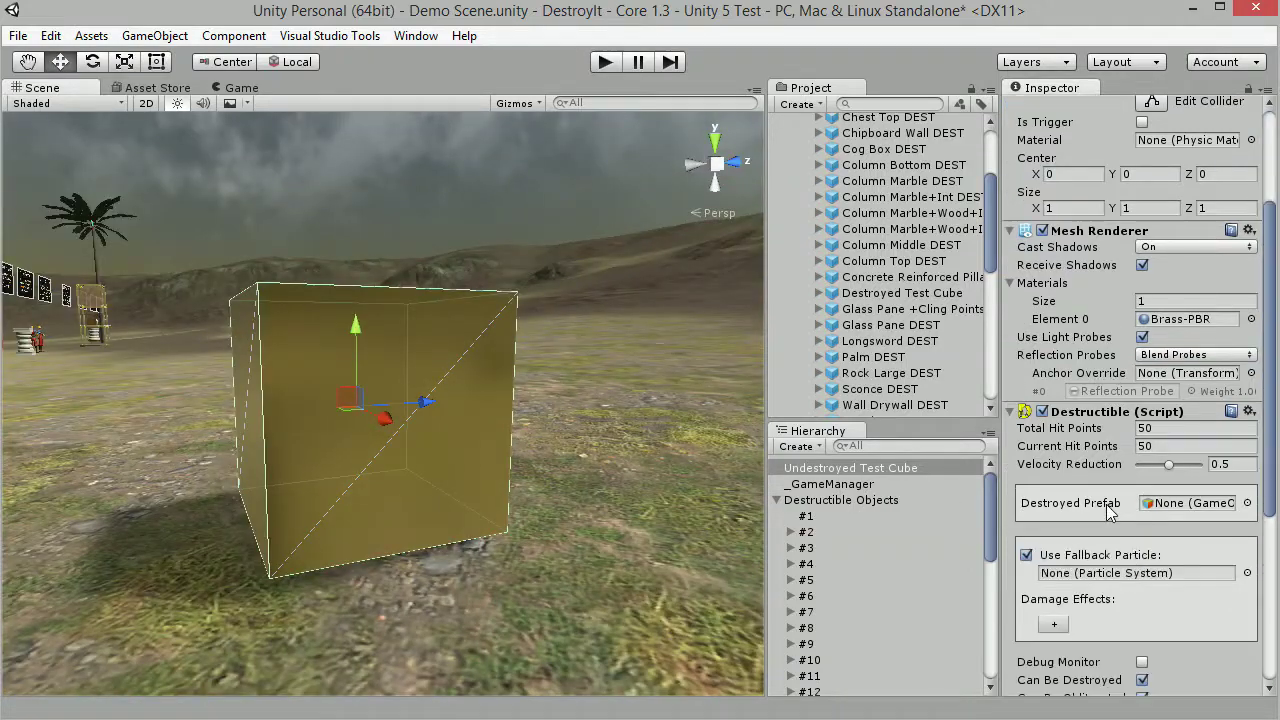
left_click(1200, 445)
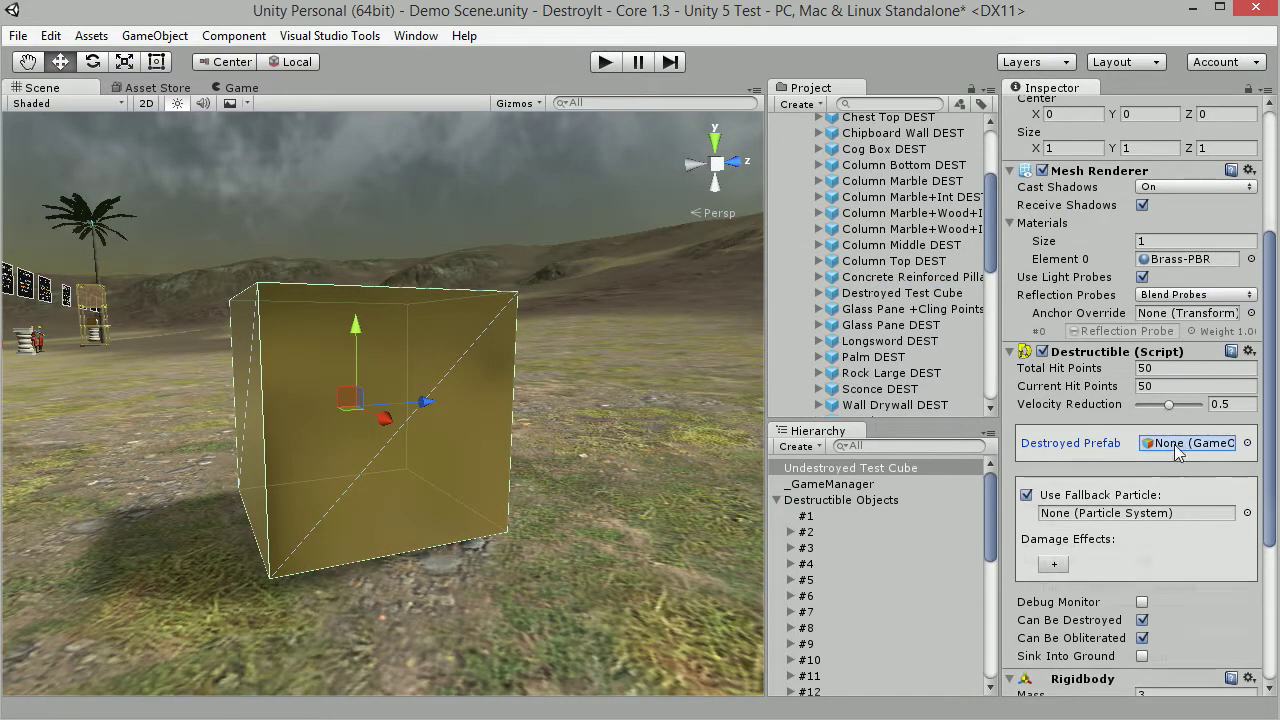
left_click_drag(1175, 447, 1176, 446)
Play the scene, walk up to the brass cube and shoot it with the rifle
left_click(607, 62)
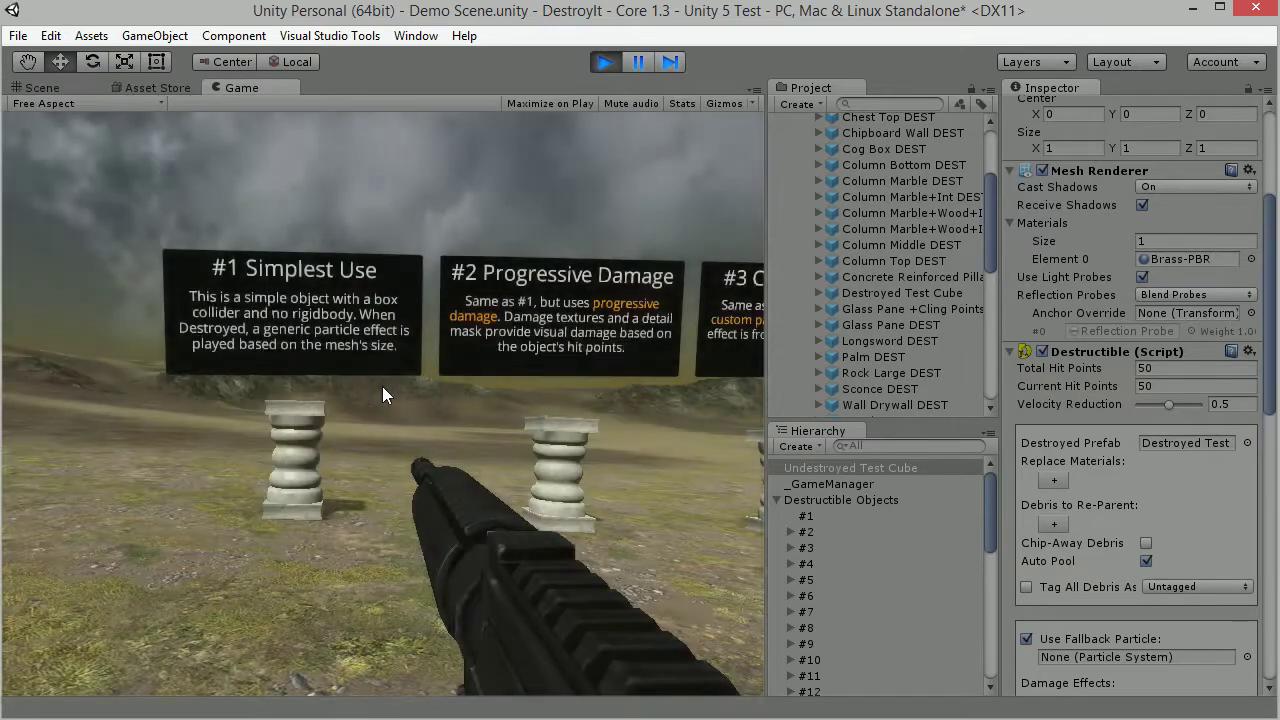
key("w")
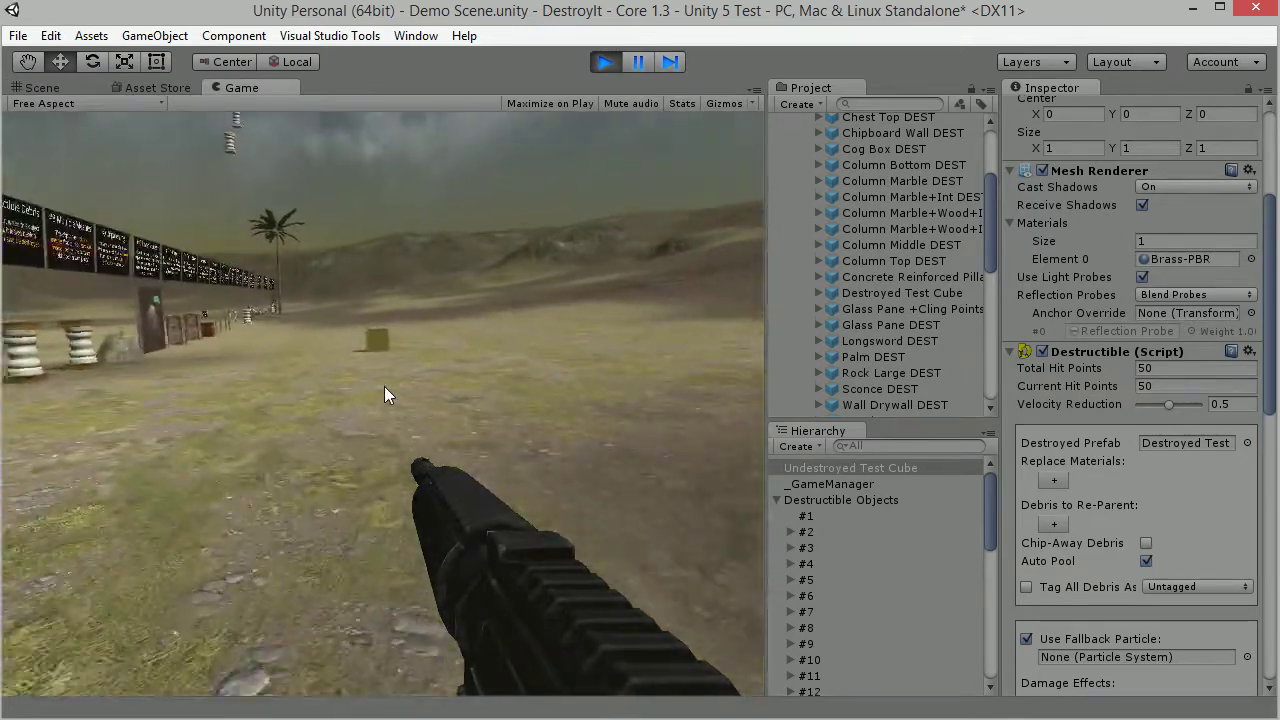
key("w")
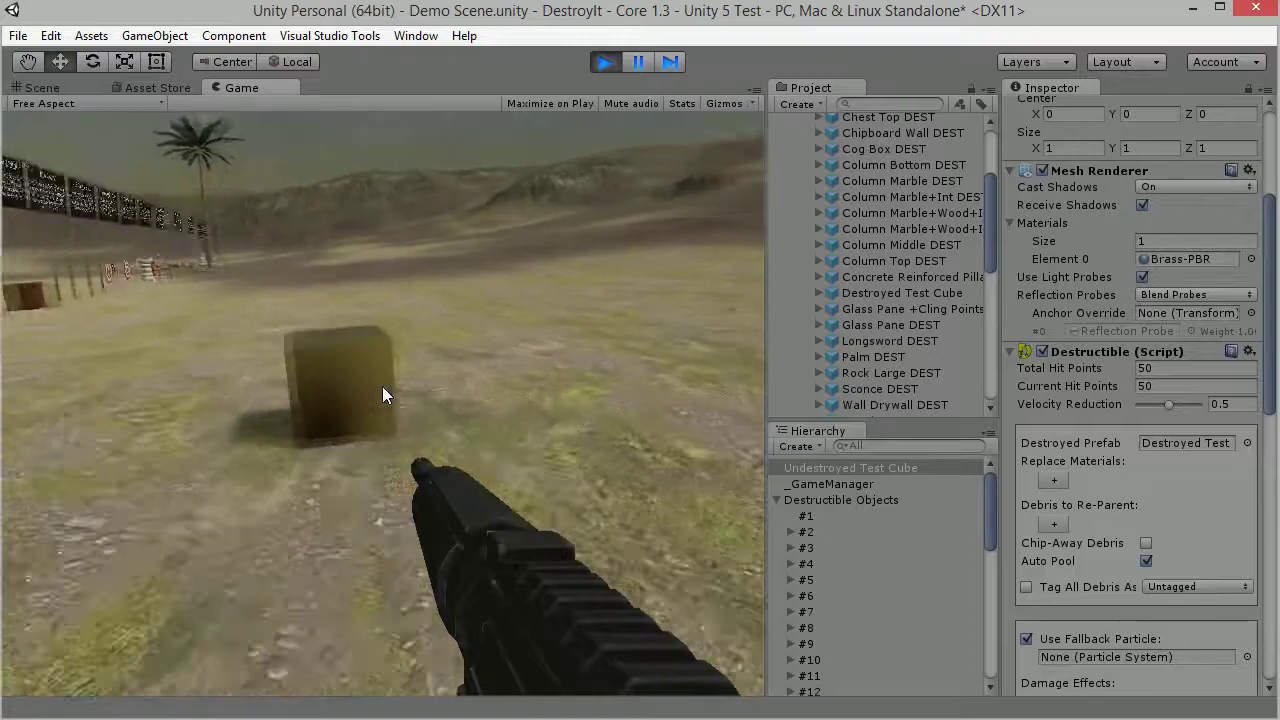
left_click(380, 364)
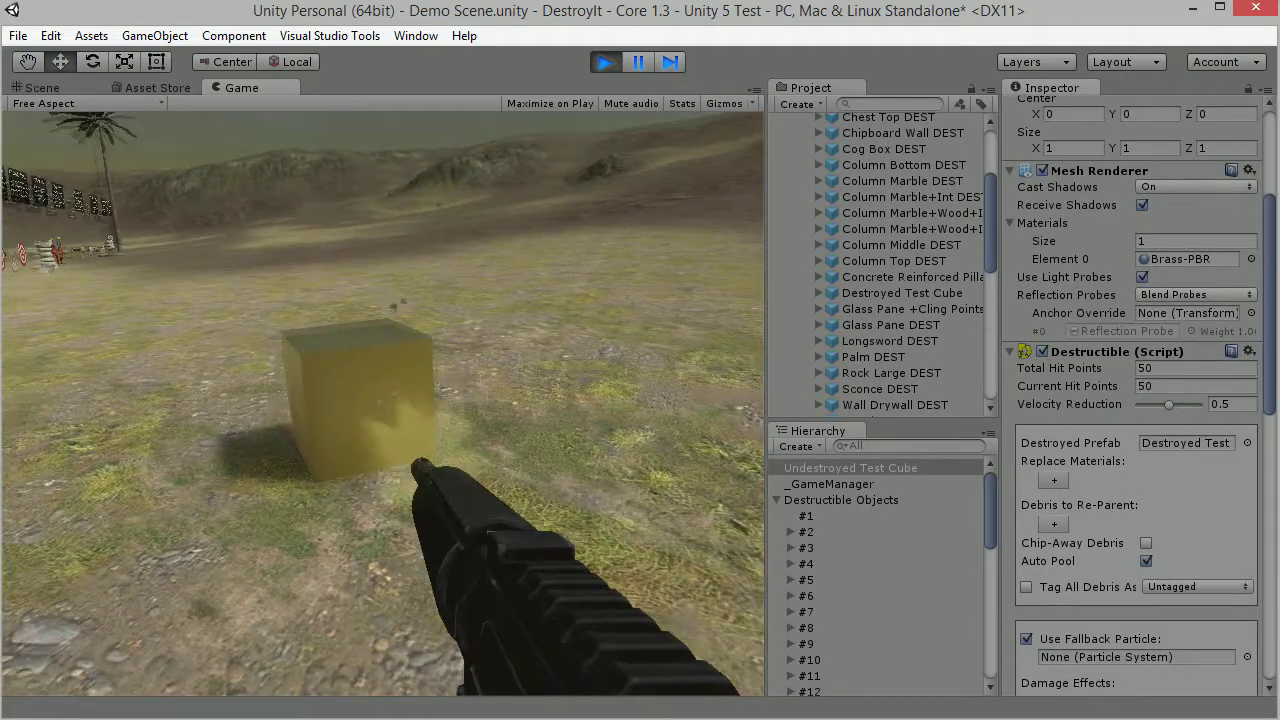
left_click(383, 404)
left_click(383, 404)
left_click(383, 404)
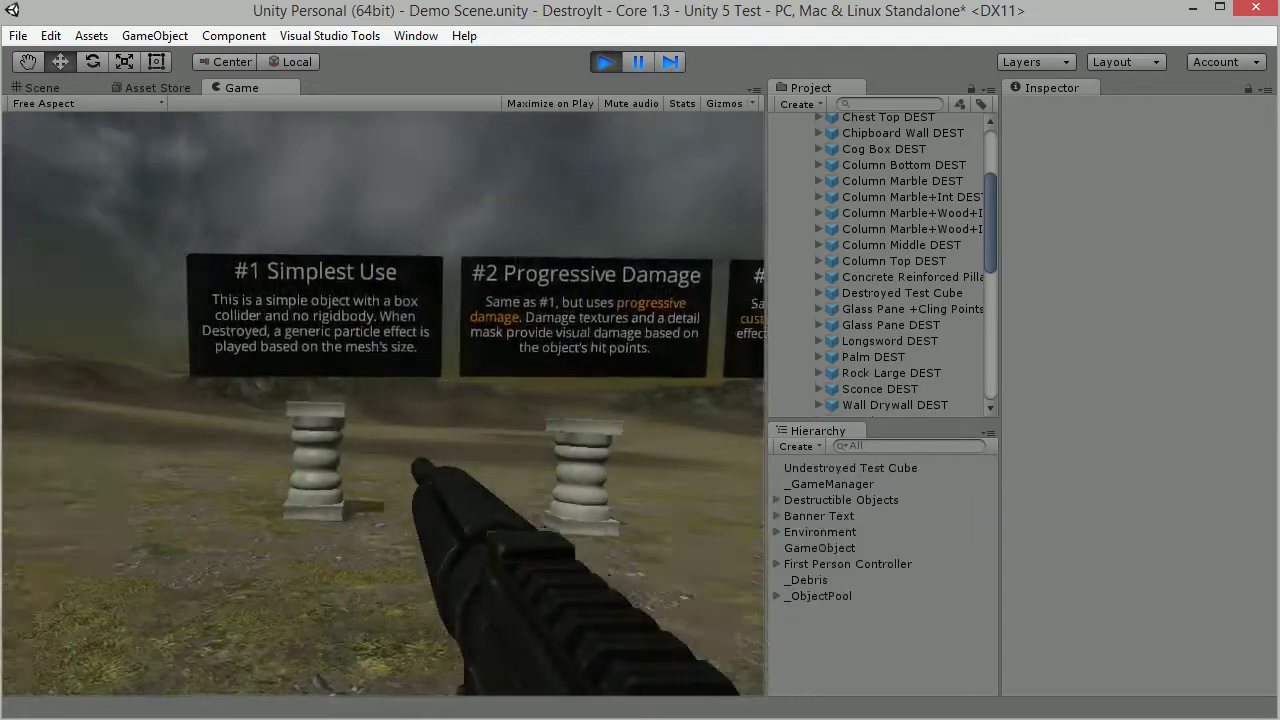
Switch to the melee weapon, walk up to the brass cube and strike it
key("q")
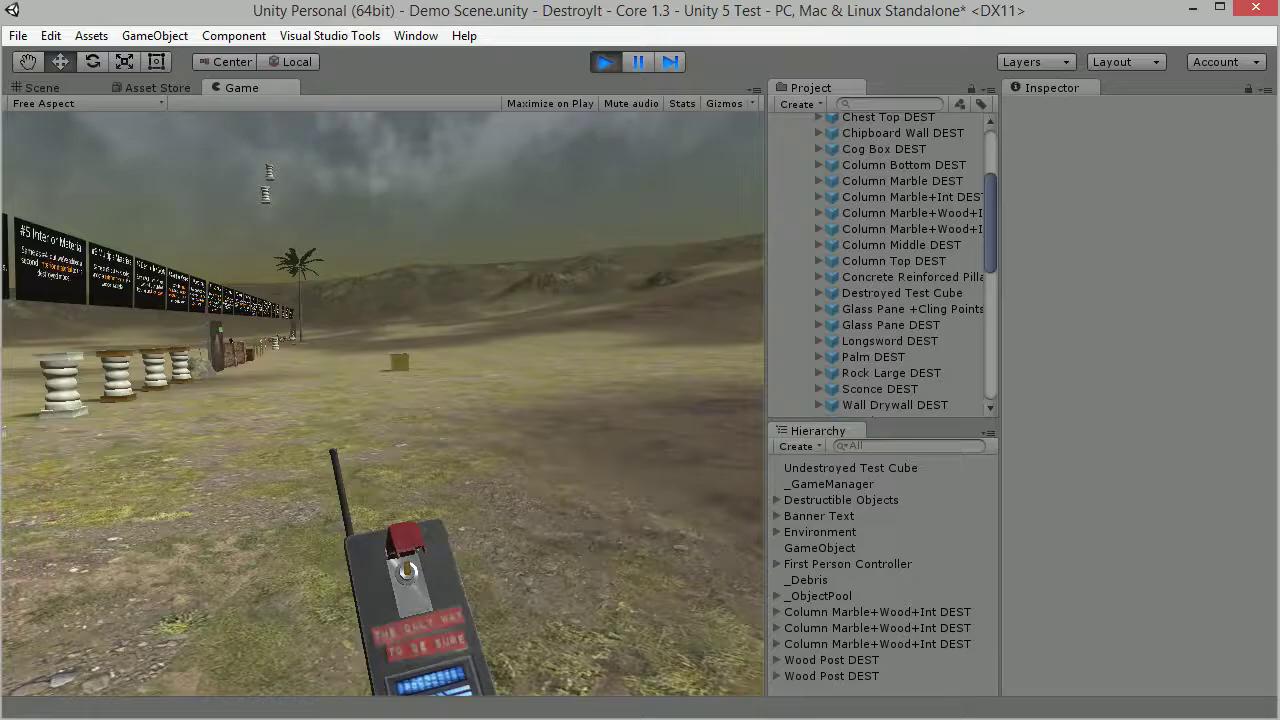
key("q")
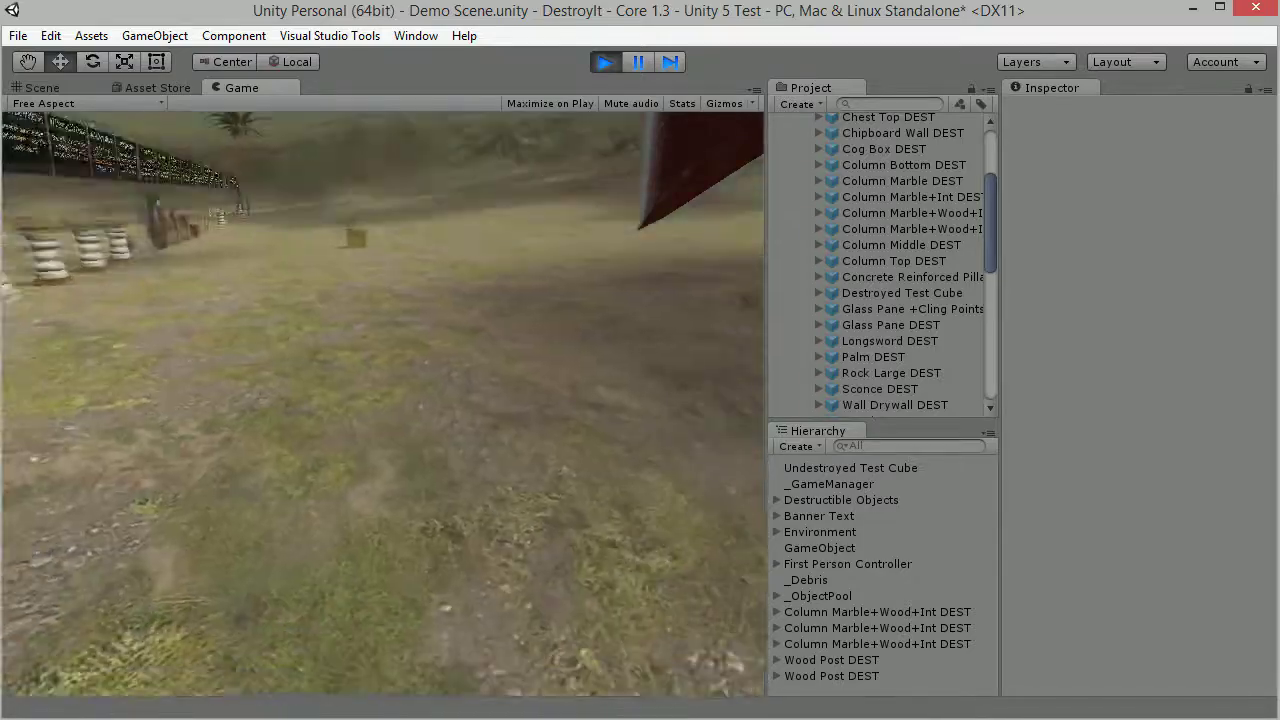
key("w")
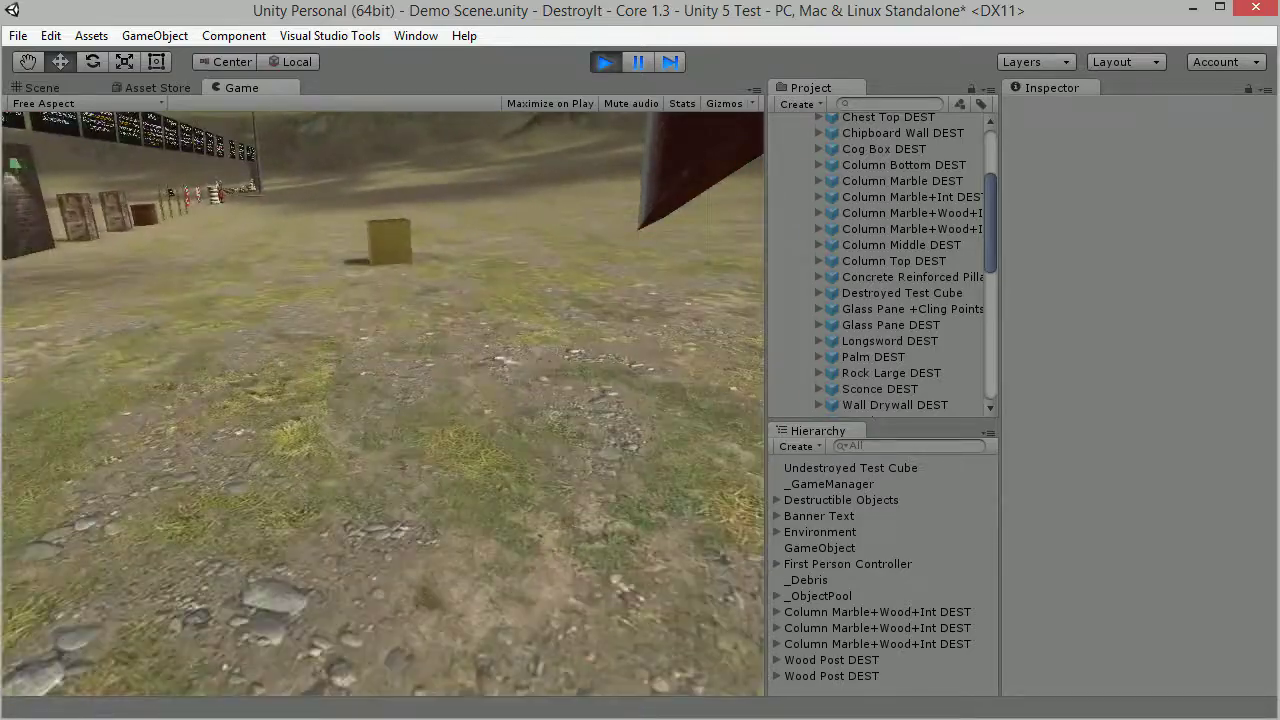
key("w")
left_click(383, 404)
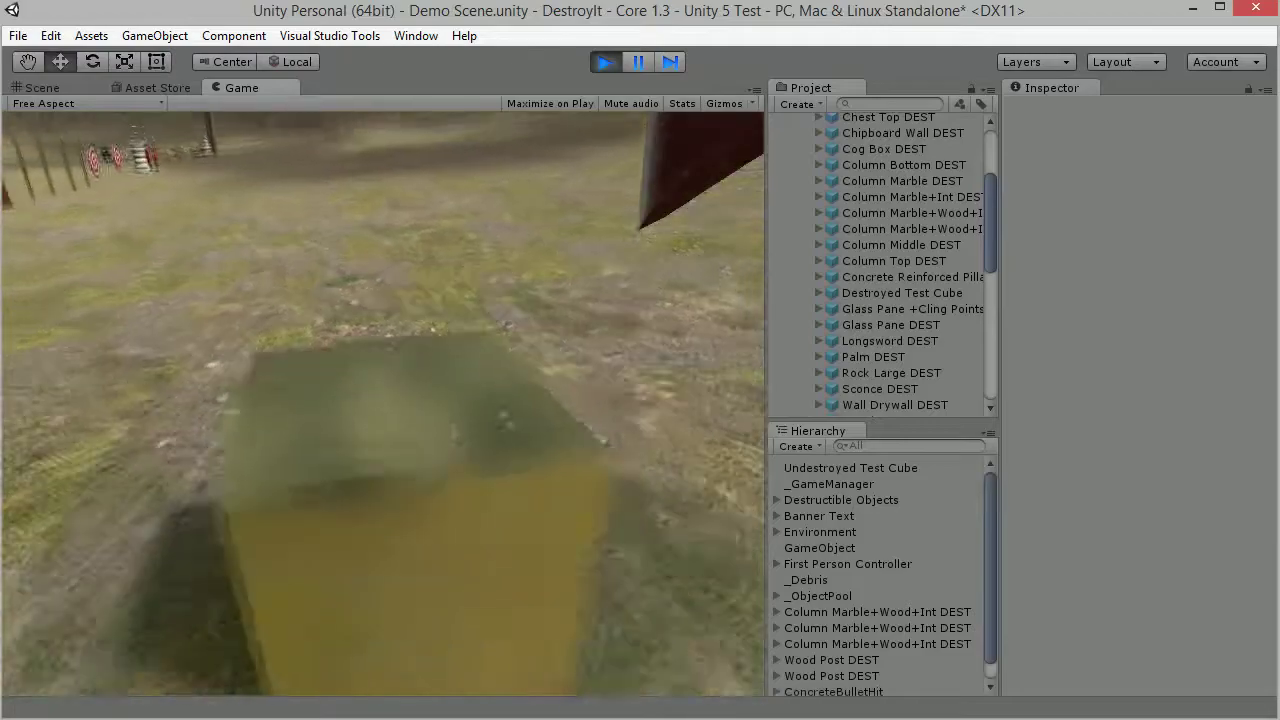
left_click(383, 404)
Fire the cannon at the brass cube and approach its scattered pieces
left_click(383, 400)
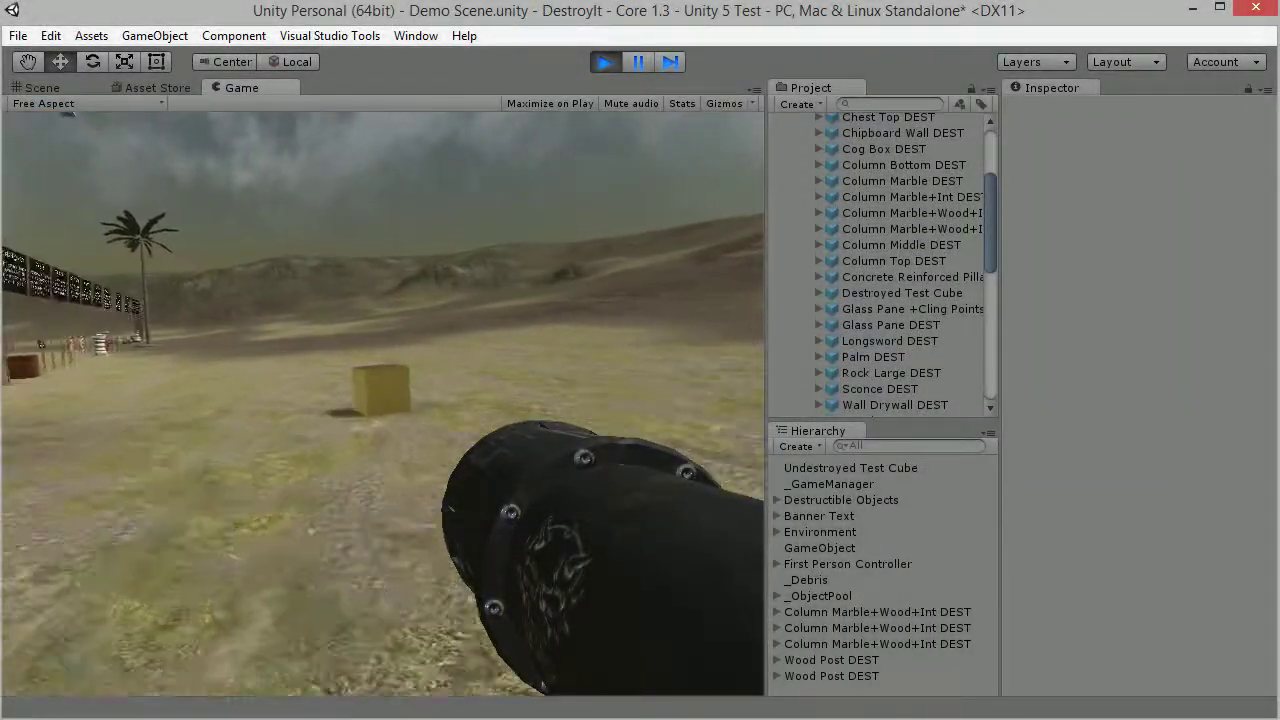
left_click(383, 400)
key("w")
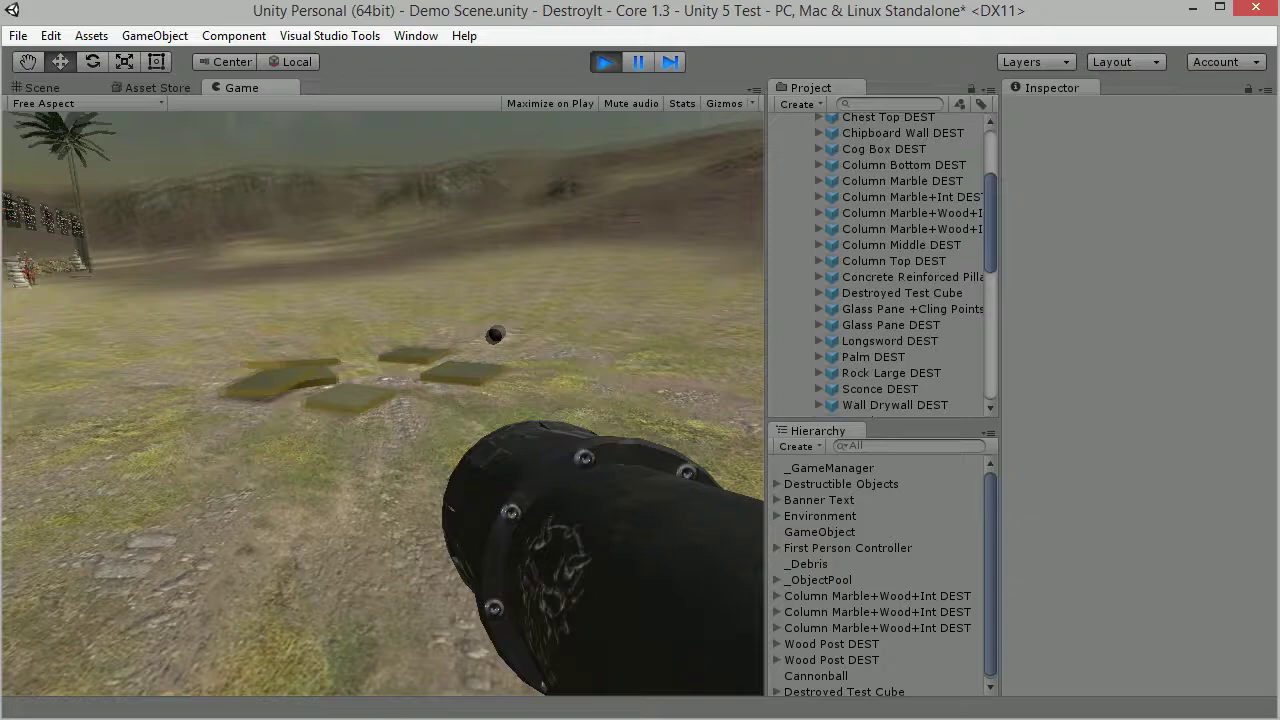
key("a")
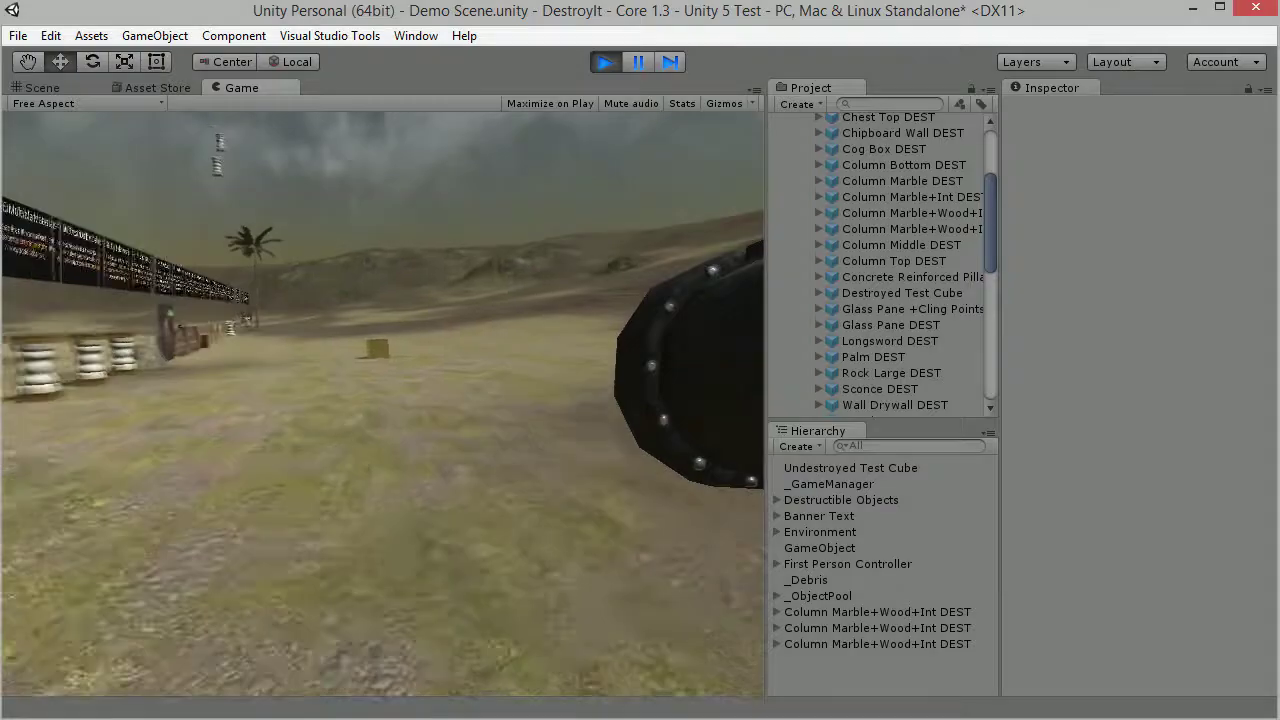
Fire a rocket at the brass cube and stop the play test
key("w")
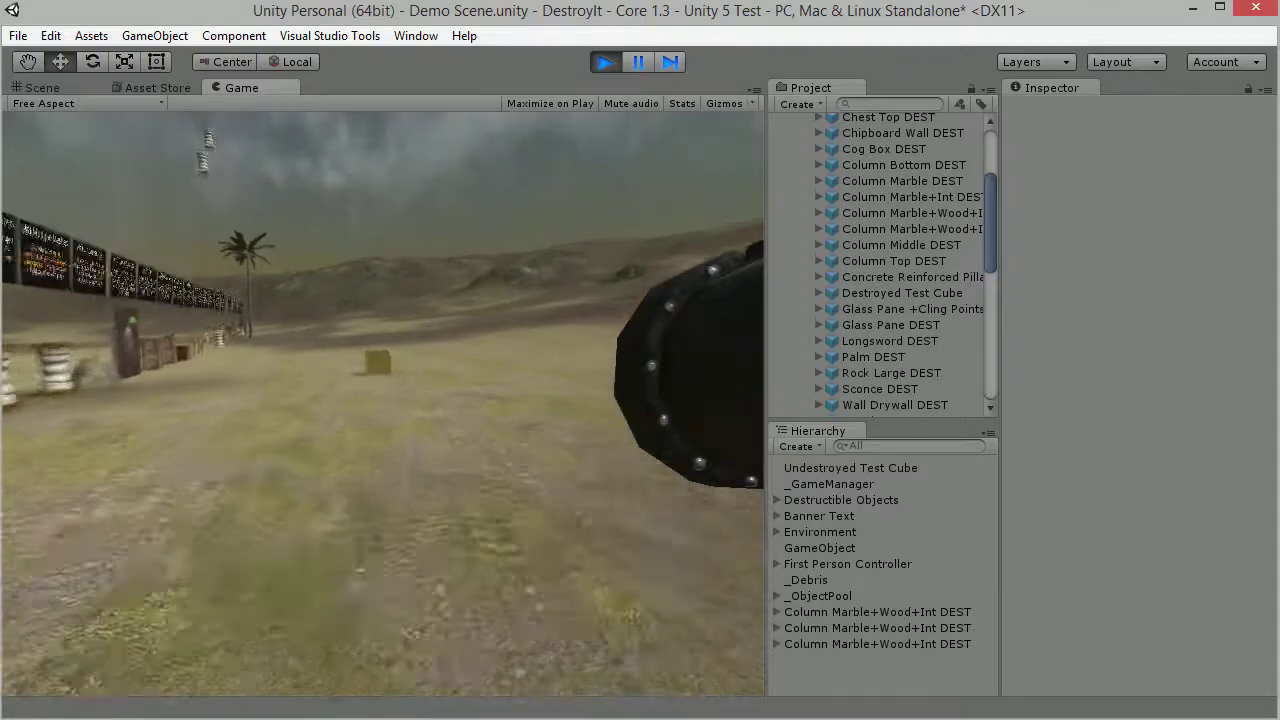
left_click(383, 404)
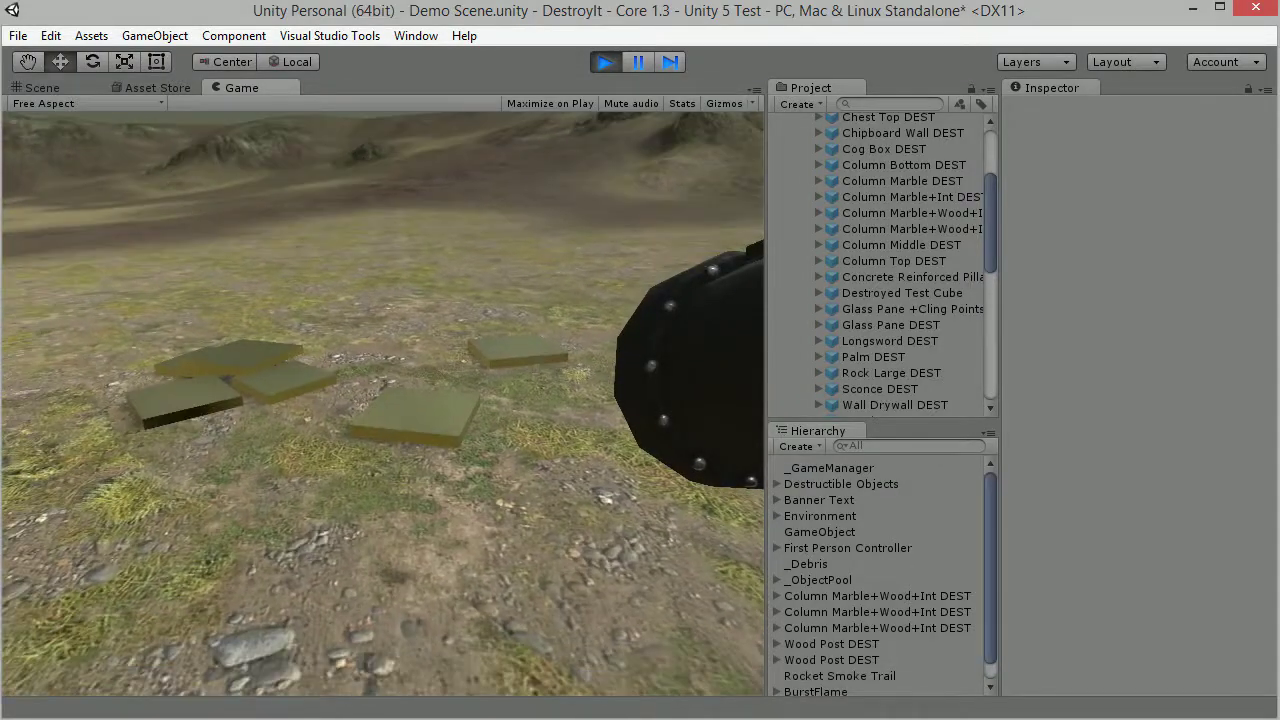
left_click(606, 62)
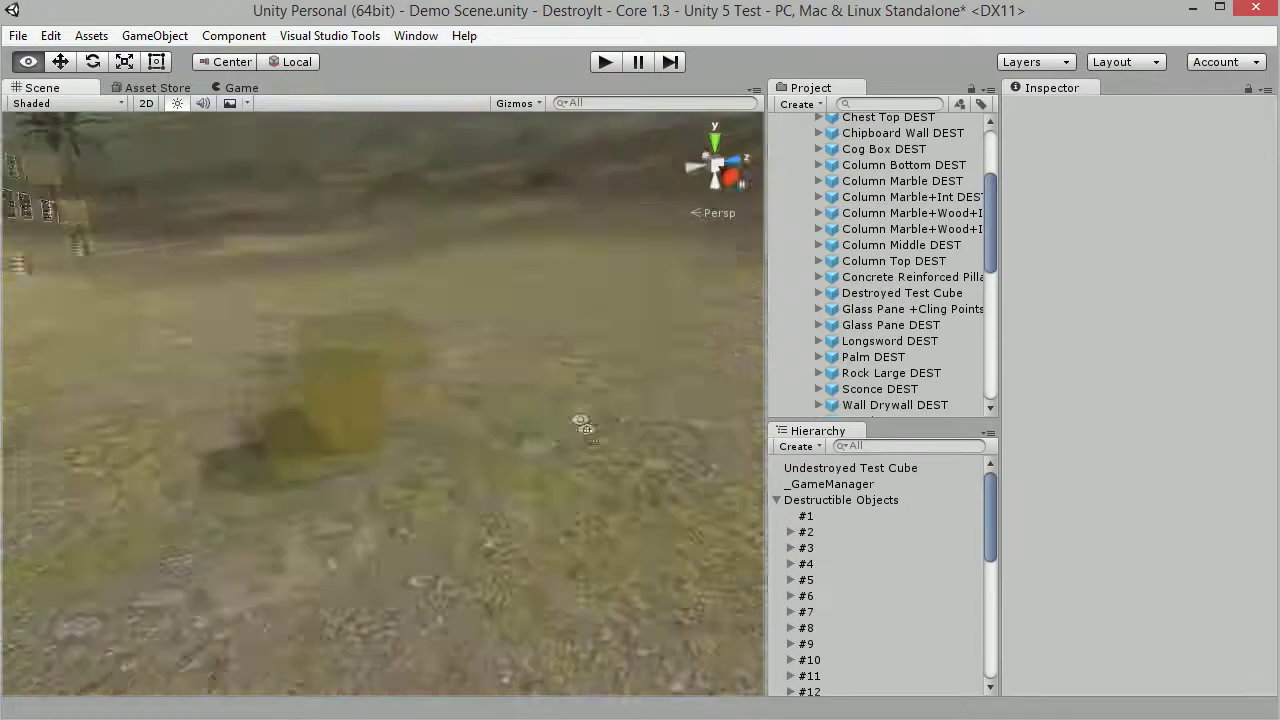
Place a Destroyed Test Cube instance beside the undestroyed cube and raise its top piece to Y 1.412
right_click_drag(583, 425, 571, 412)
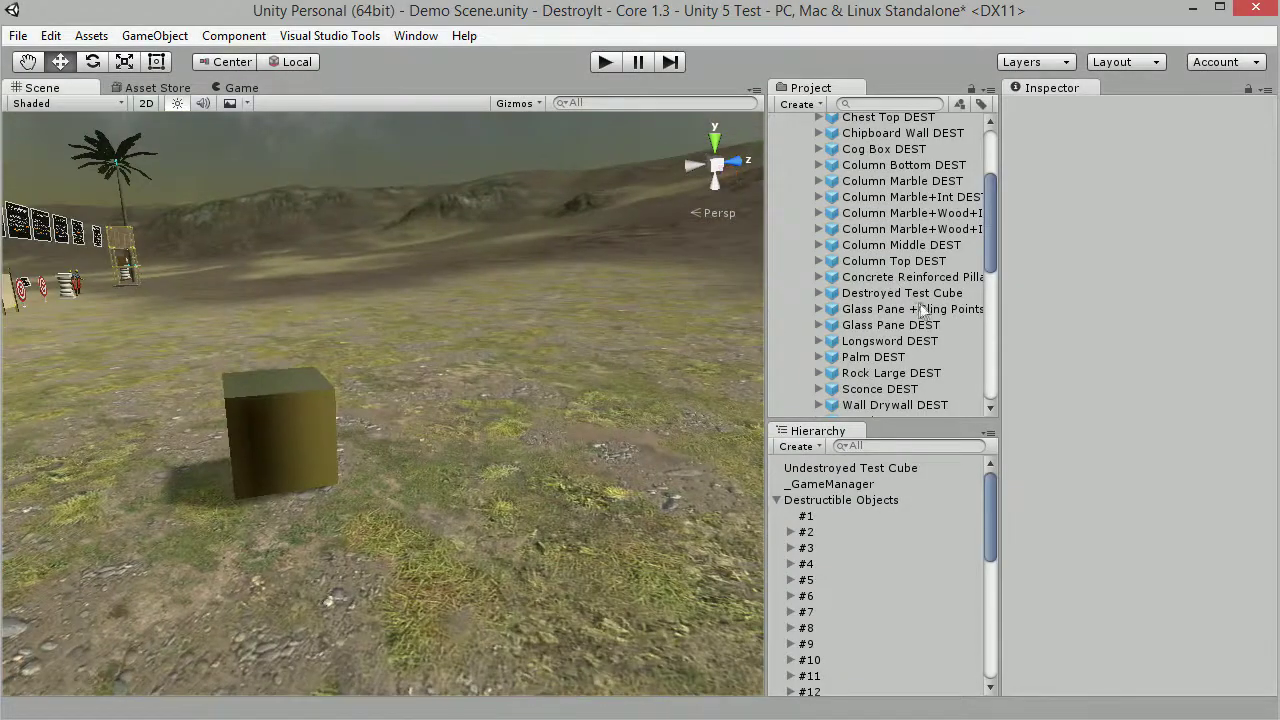
left_click_drag(666, 376, 472, 462)
left_click(478, 382)
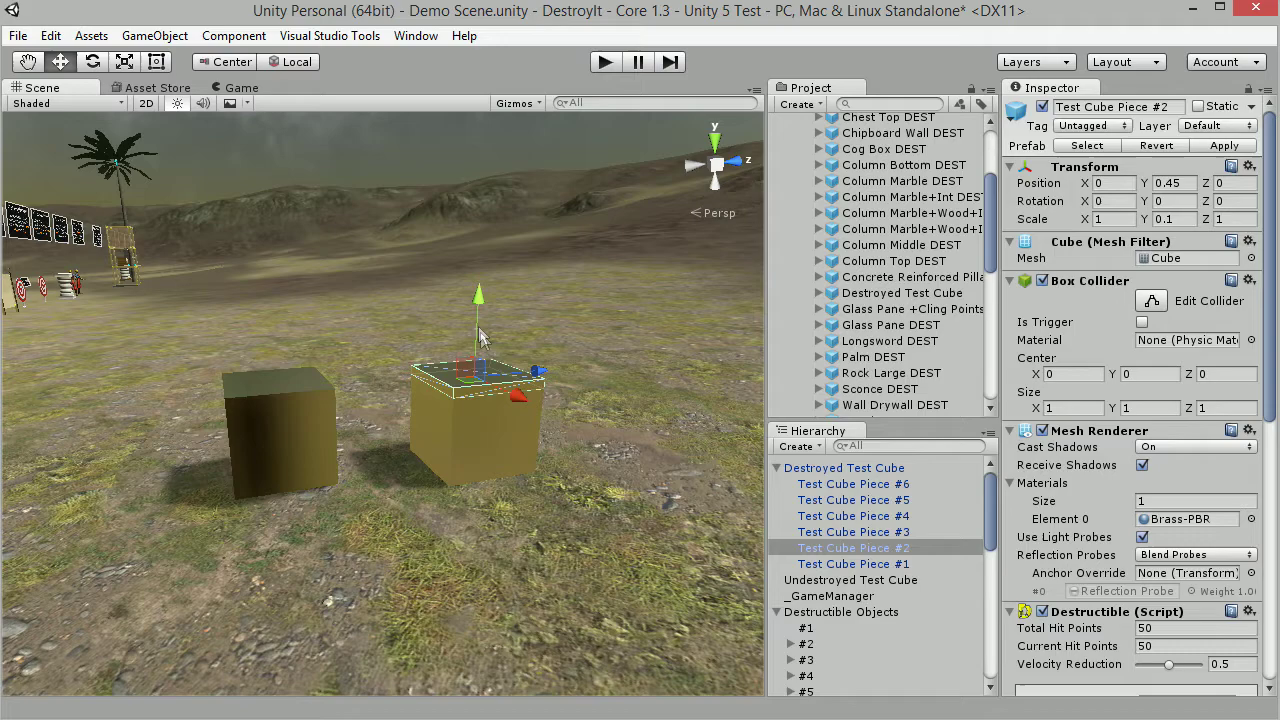
left_click_drag(492, 241, 491, 218)
right_click_drag(491, 245, 497, 327)
left_click_drag(497, 328, 530, 322, "alt")
Place the Cog Box DEST prefab beside the opened cube and slide its left panel aside to about Z -1.044
scroll(900, 300, "up", 3)
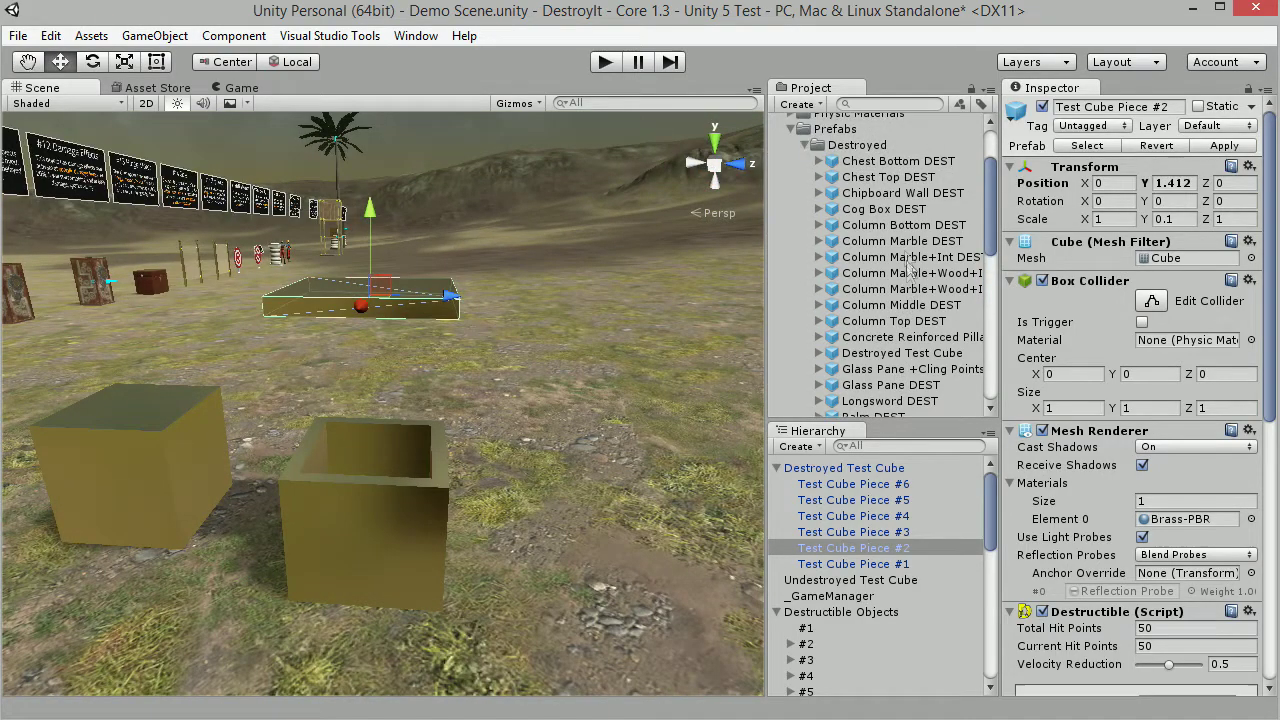
left_click_drag(888, 211, 590, 548)
right_click_drag(590, 548, 600, 645)
left_click(516, 488)
left_click_drag(409, 443, 565, 438)
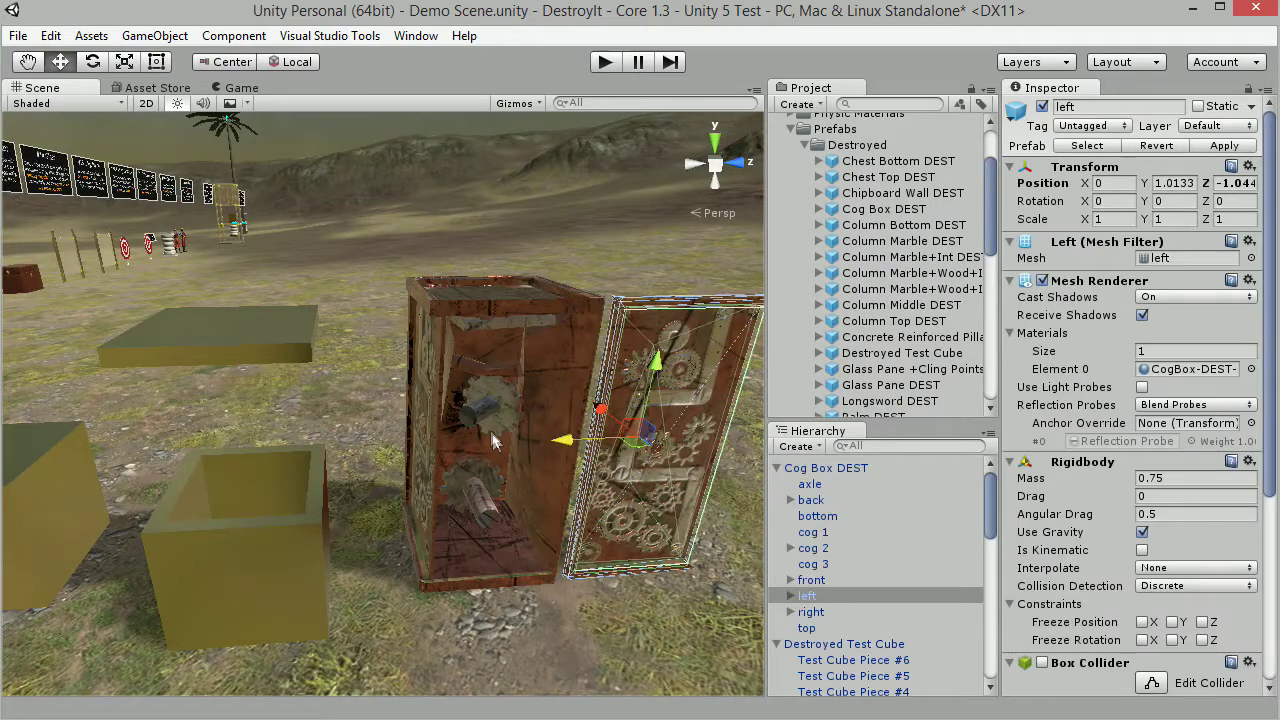
Make cog 1 from the Cog Box a child of Destroyed Test Cube, breaking its prefab link
left_click(491, 424)
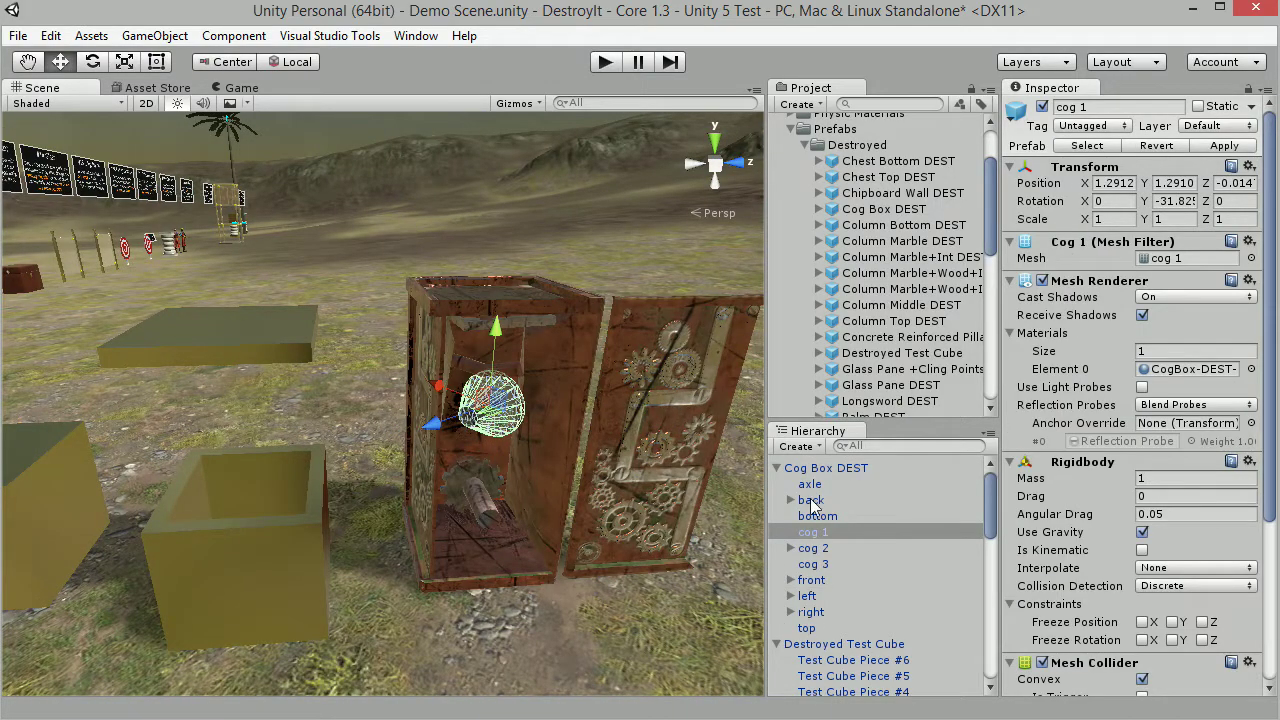
scroll(826, 538, "down", 3)
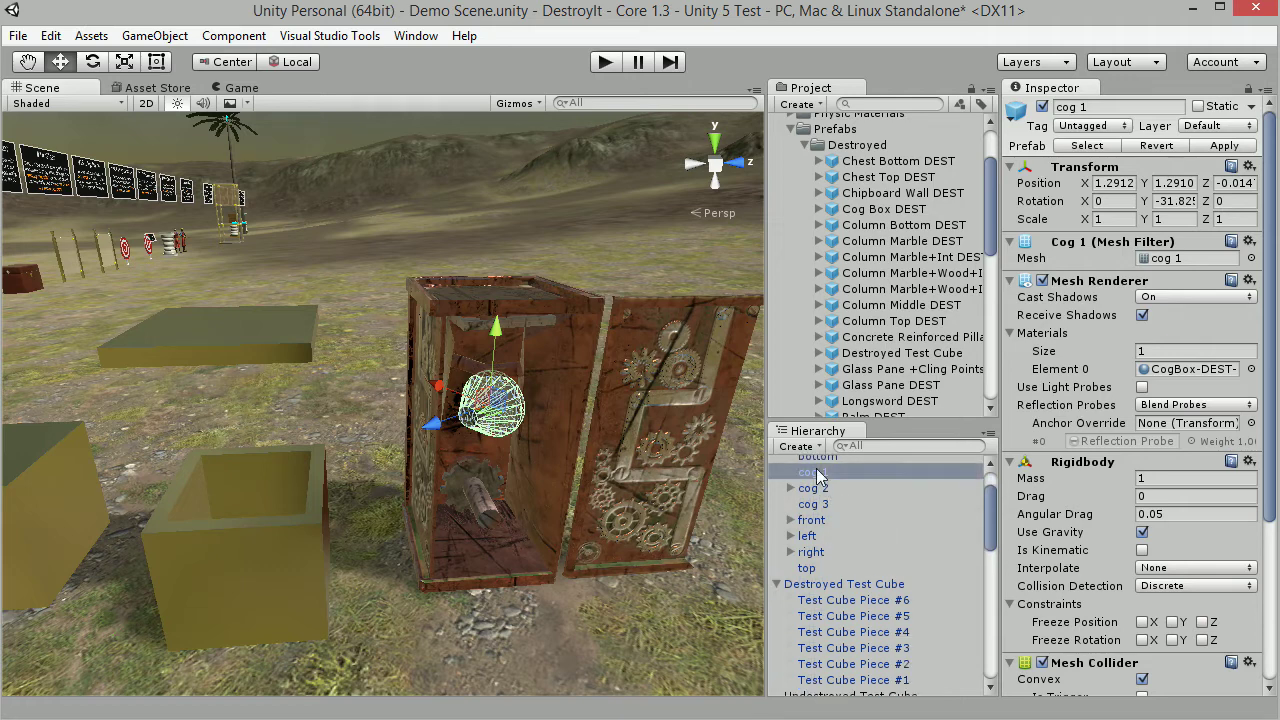
left_click_drag(846, 592, 846, 590)
left_click(689, 409)
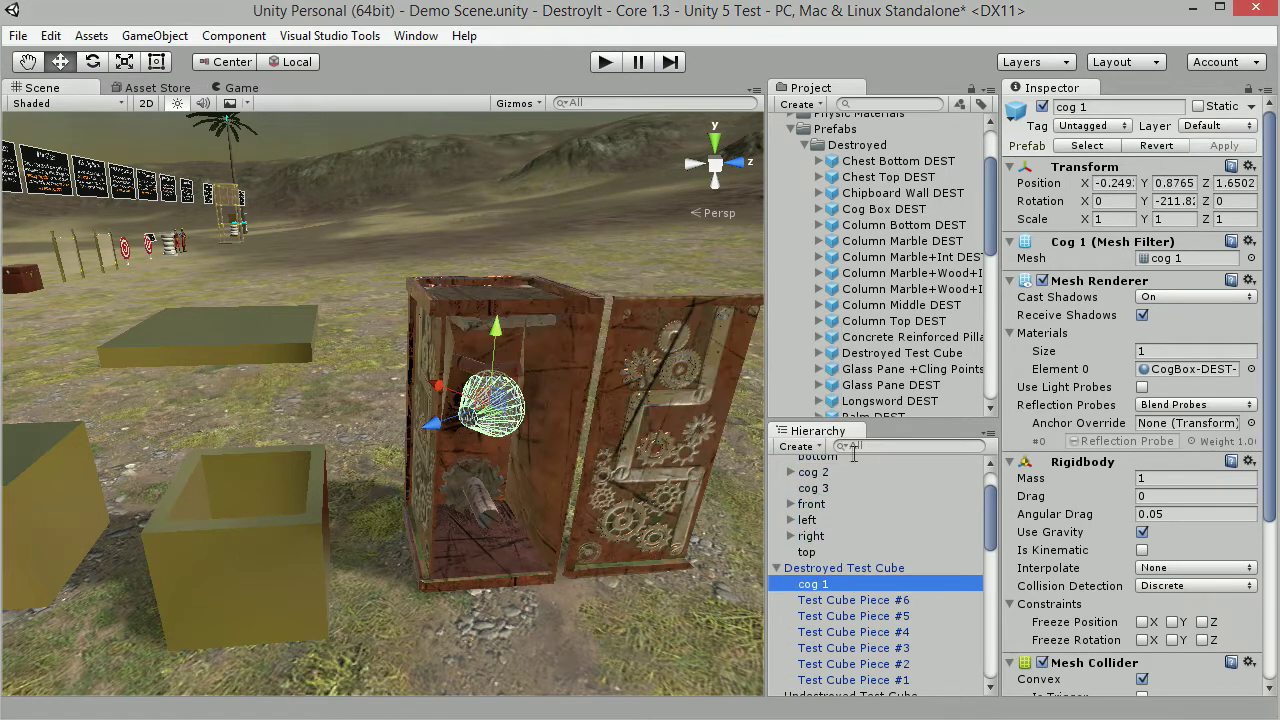
Make cog 3 from the Cog Box a child of Destroyed Test Cube and slide it over to the opened cube, about Z 0.031
left_click(811, 473)
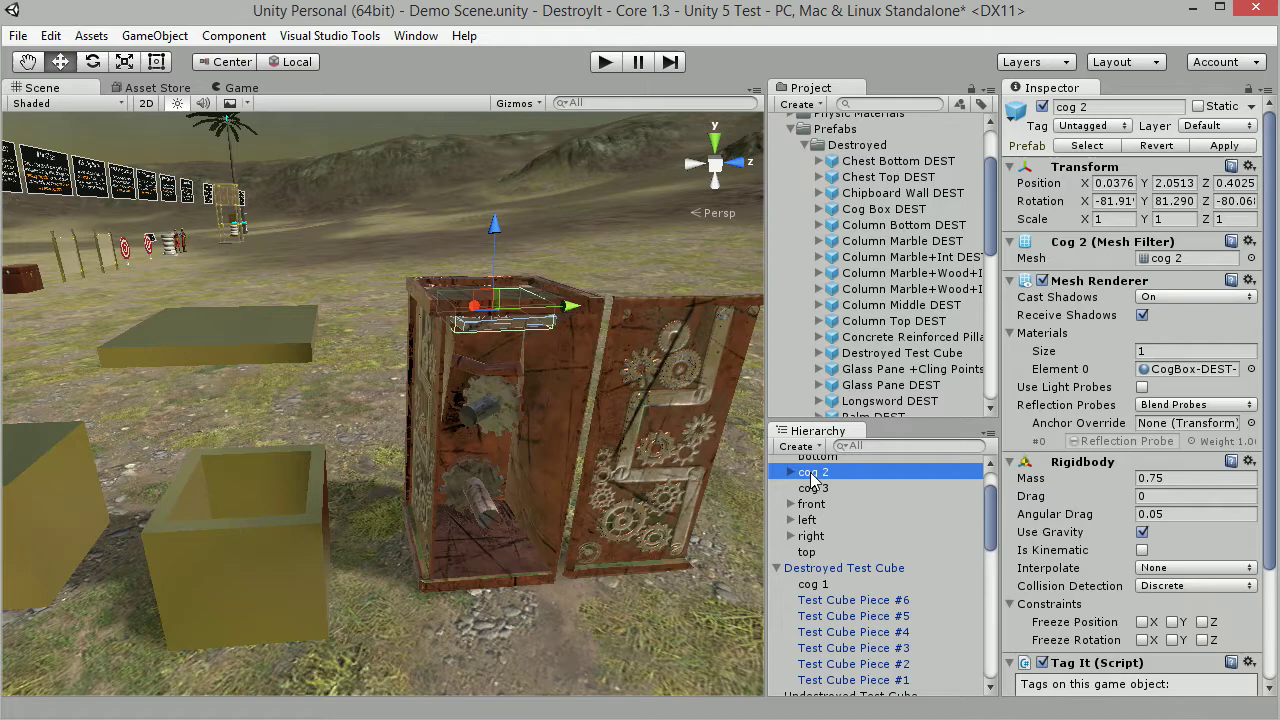
left_click(813, 487)
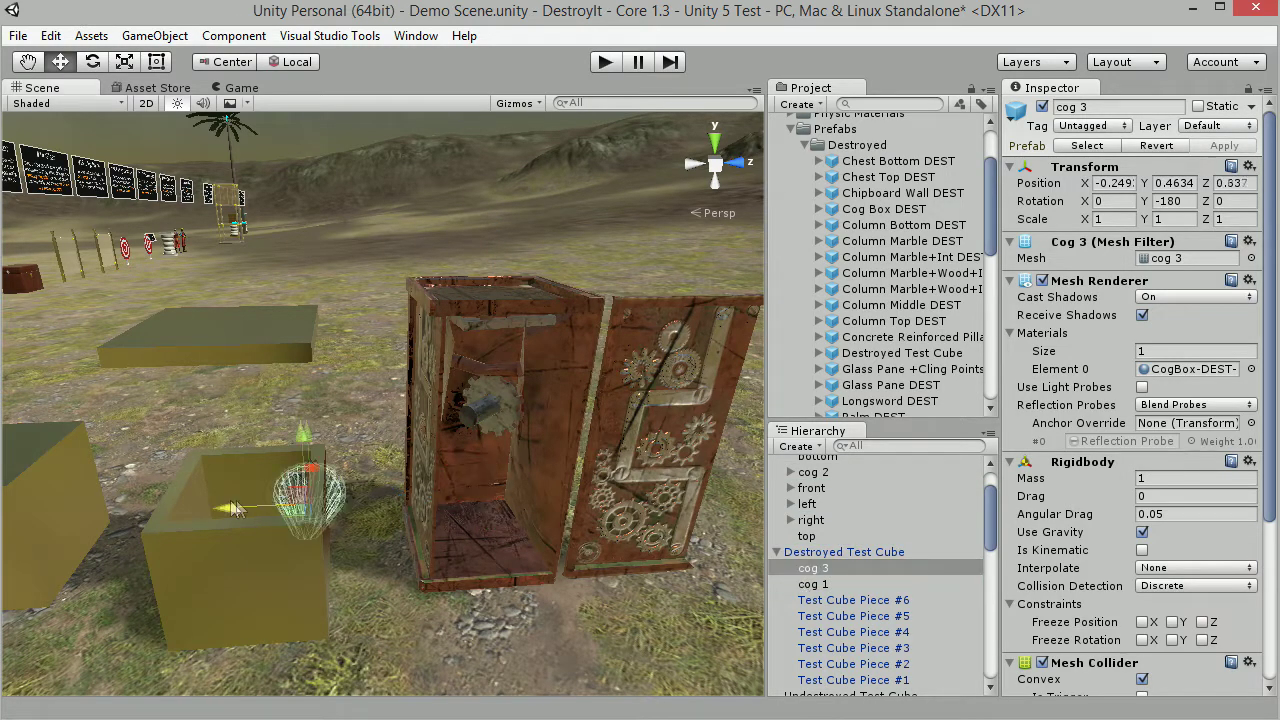
right_click_drag(483, 449, 986, 614)
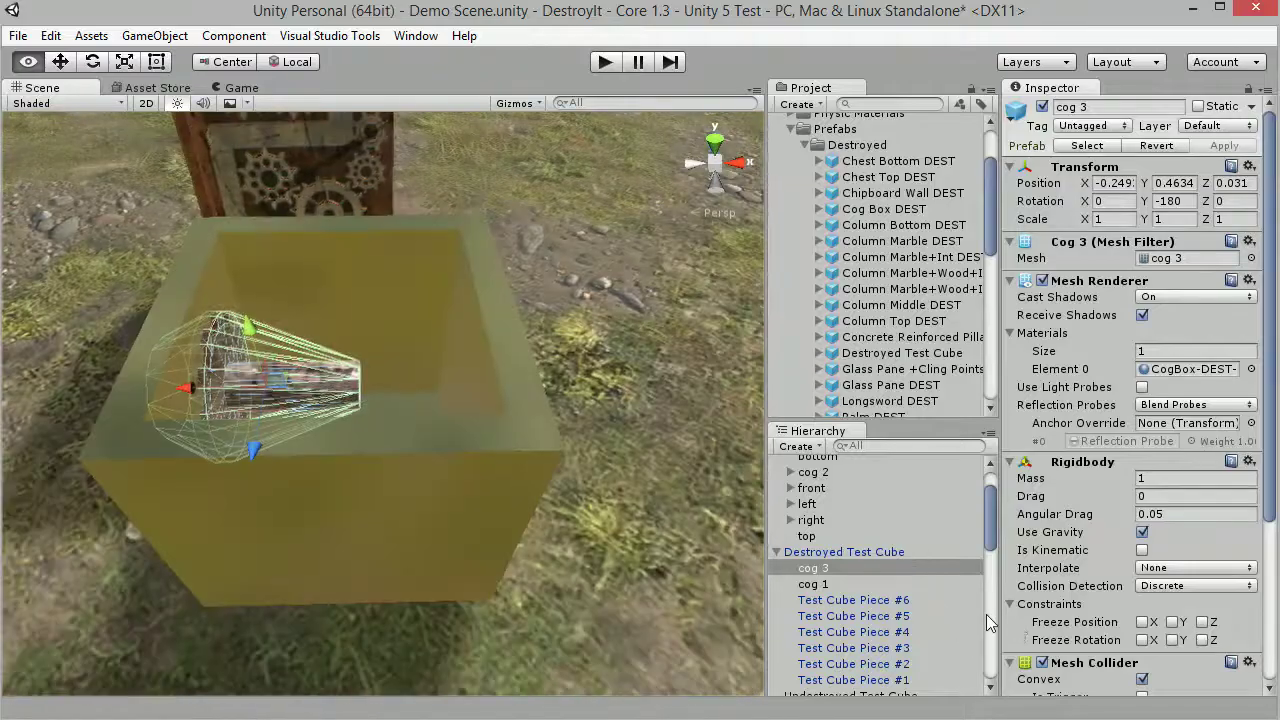
Center cog 3 inside the opened cube at about X -0.002, Z -0.041 and lower it into the box
left_click_drag(183, 386, 259, 386)
left_click_drag(330, 447, 334, 463)
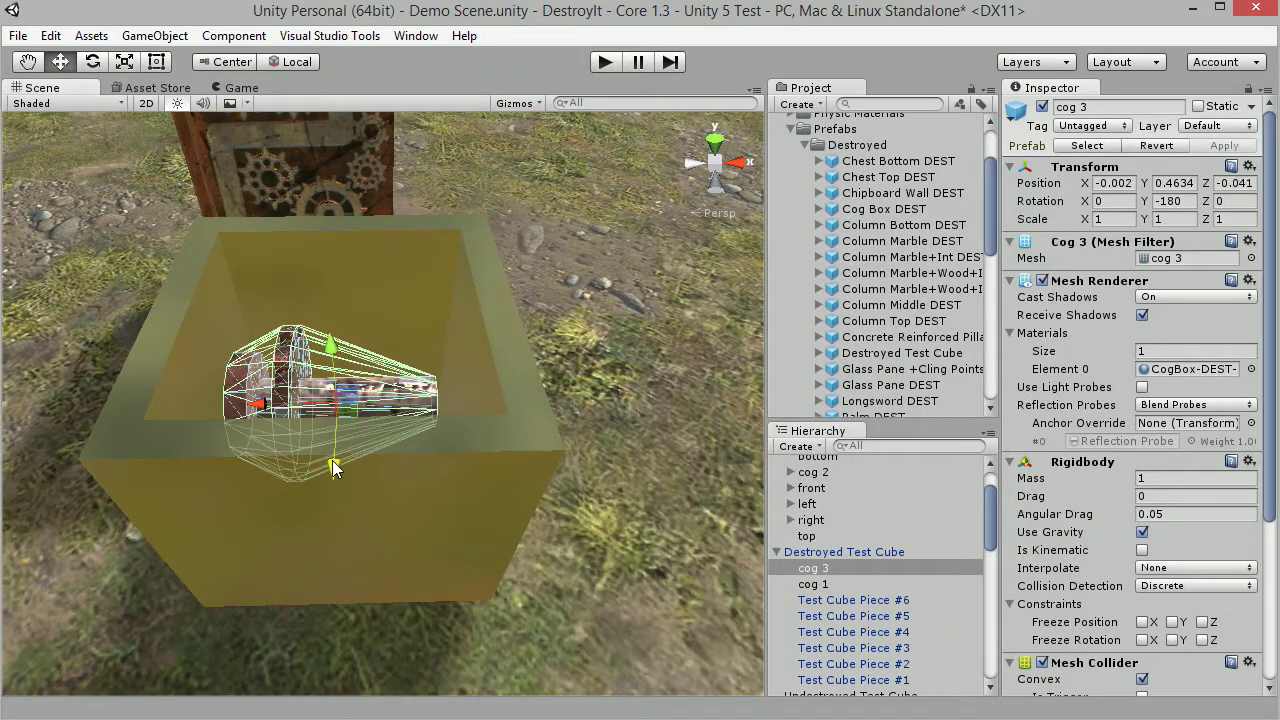
right_click_drag(452, 396, 266, 310)
left_click_drag(337, 327, 342, 353)
right_click_drag(345, 358, 560, 457)
Move cog 1 from the Cog Box into the opened cube, to about X -0.036, Y 0.35, Z -0.027
left_click(843, 587)
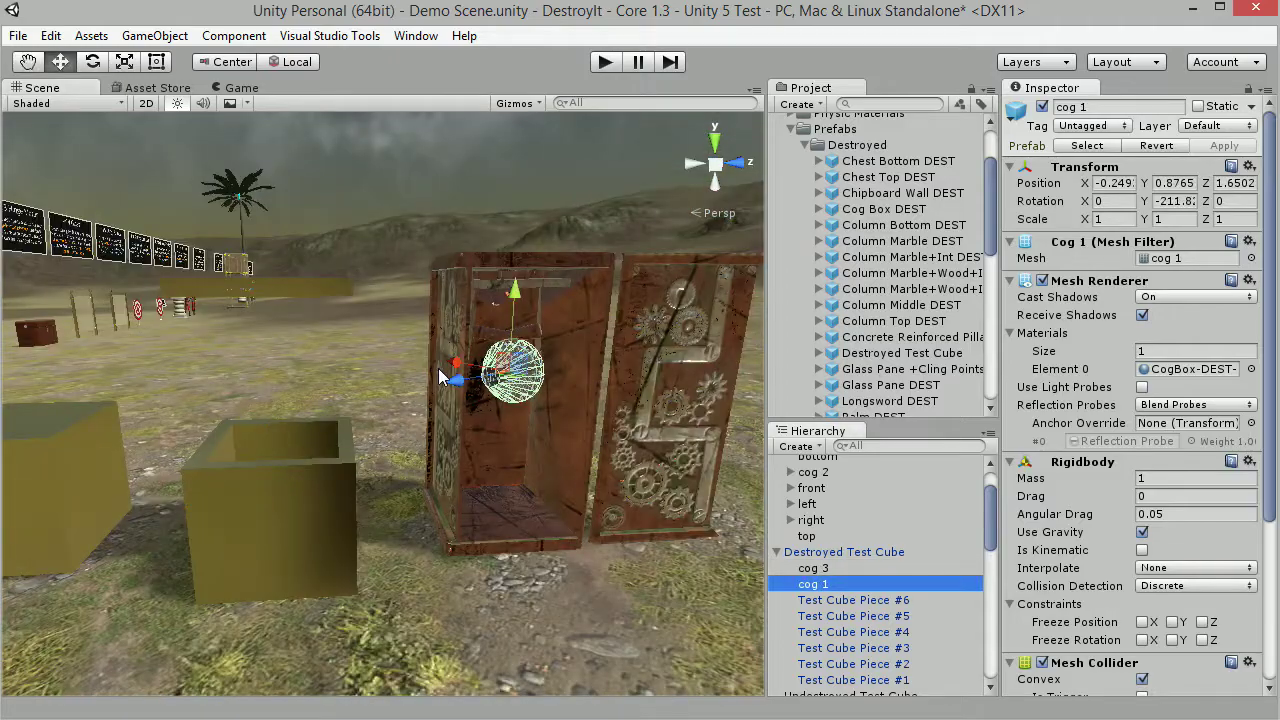
left_click_drag(453, 378, 262, 436)
right_click_drag(262, 436, 534, 418)
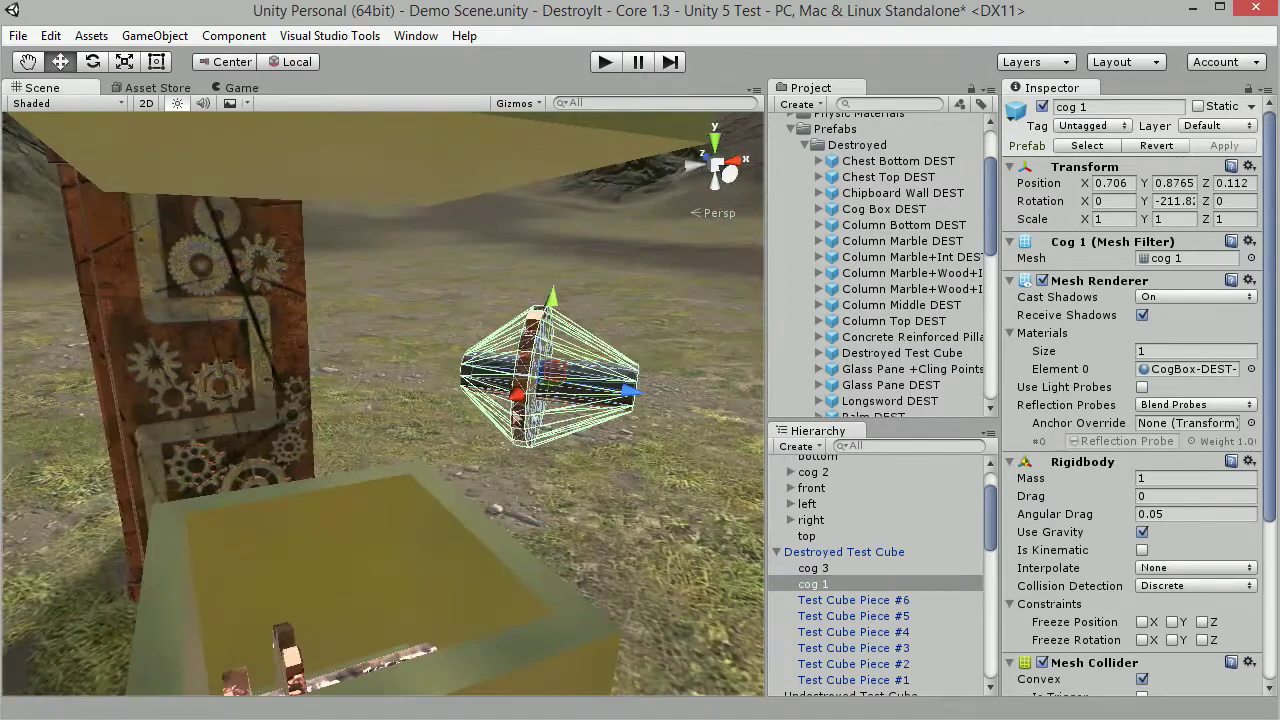
left_click_drag(518, 404, 482, 416)
right_click_drag(482, 416, 548, 425)
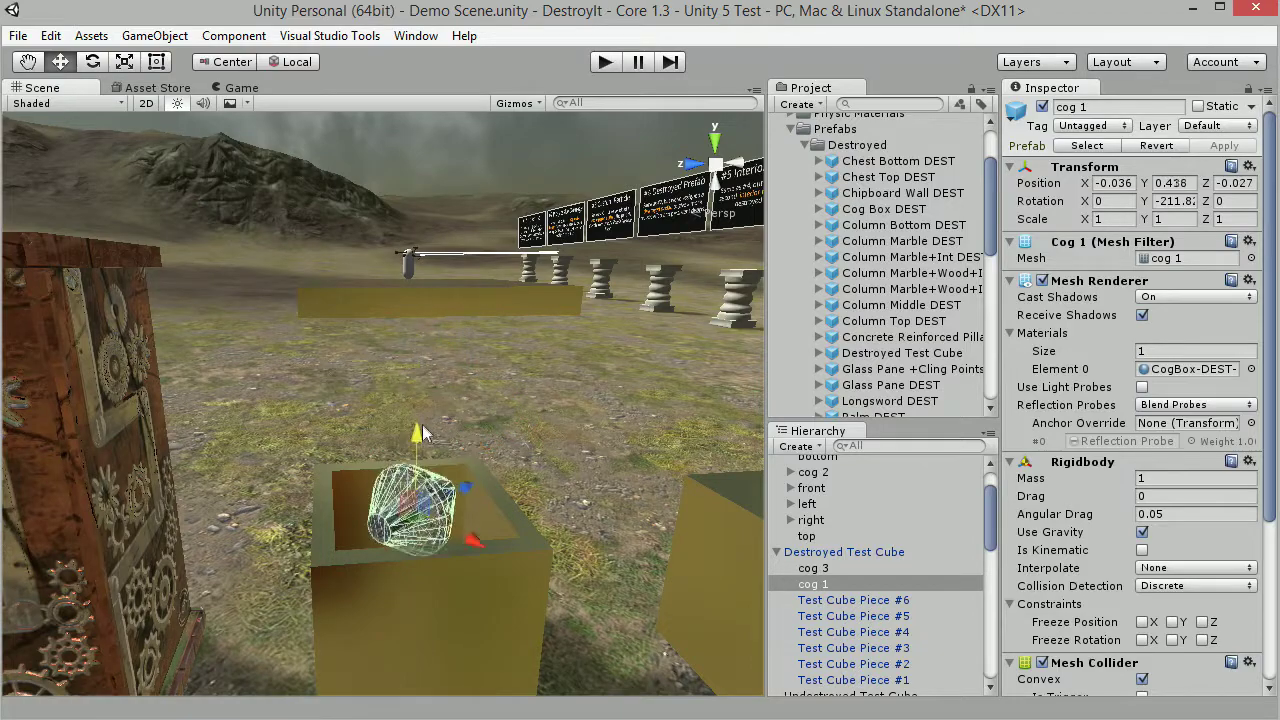
left_click_drag(422, 433, 423, 450)
right_click_drag(423, 450, 460, 596)
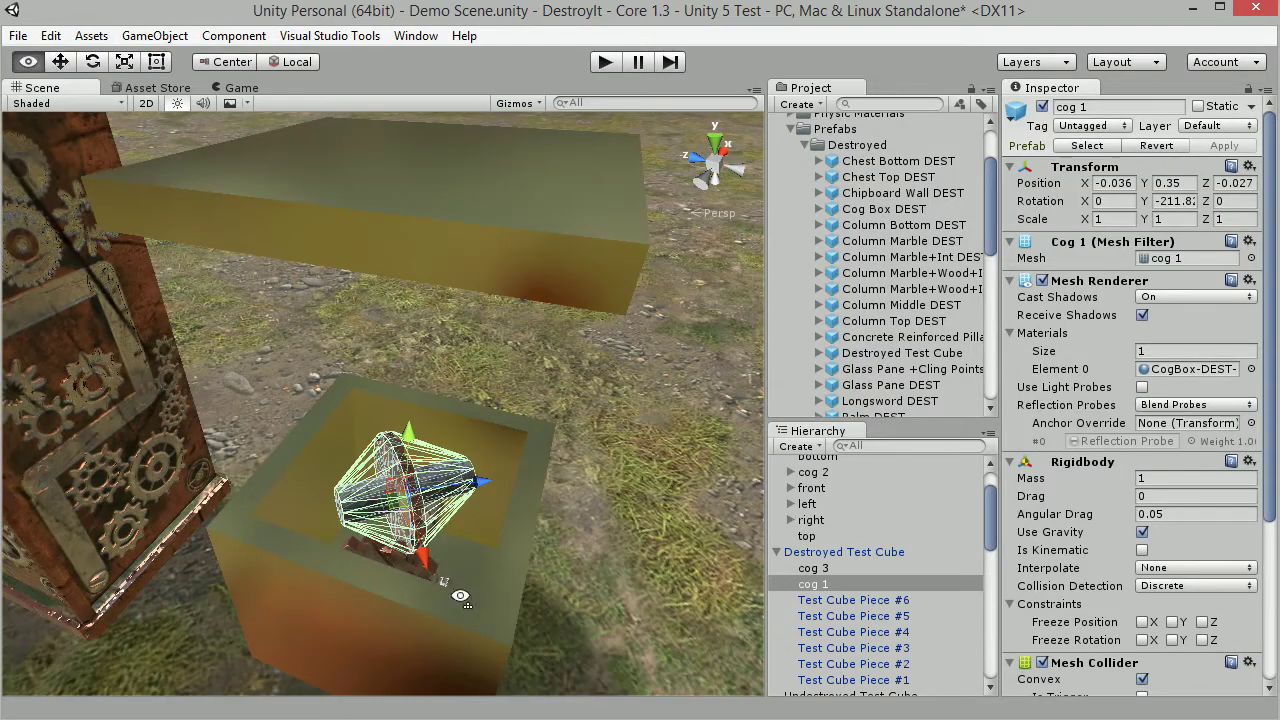
Rotate cog 1 to about -135.7° around Y, shift it to about X 0.097, Z 0.14, and lower it to about Y 0.3
left_click_drag(495, 520, 546, 494)
key("w")
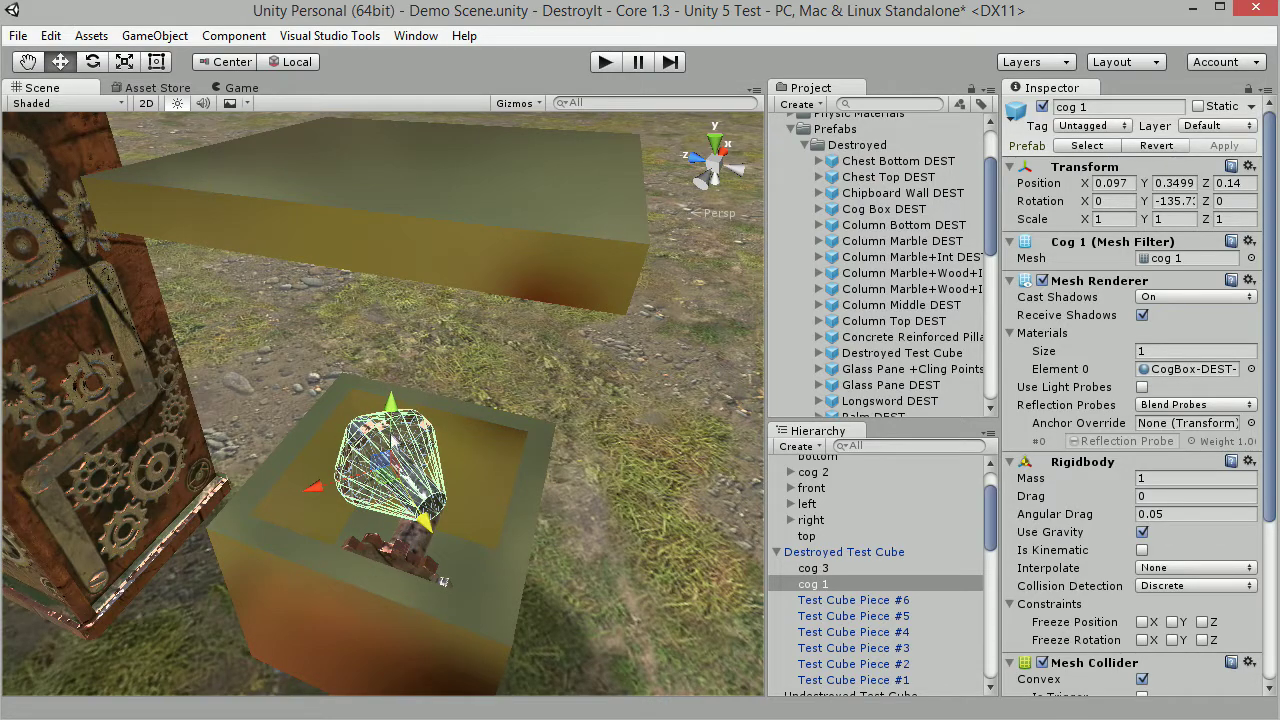
right_click_drag(680, 478, 257, 332)
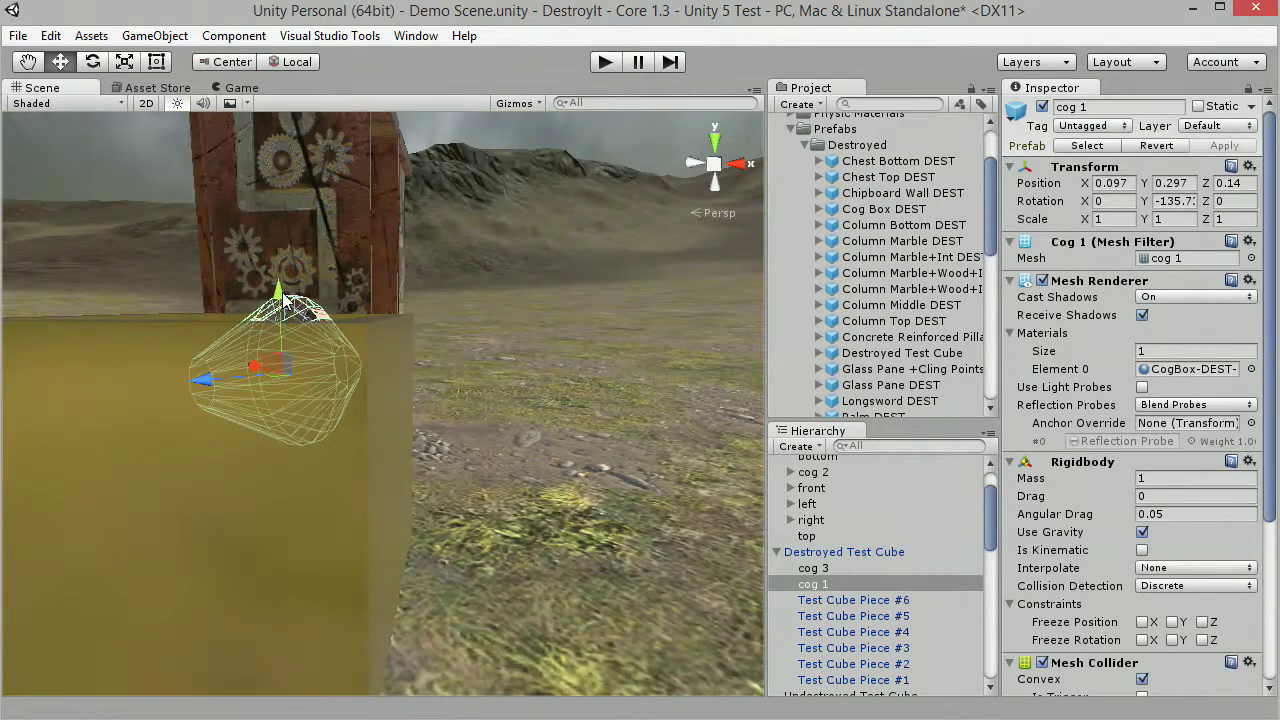
left_click_drag(287, 316, 288, 322)
mouse_move(288, 322)
right_mouse_down()
mouse_move(349, 314)
mouse_move(297, 307)
right_mouse_up()
Close the cube by lowering its top piece onto the walls at Y 0.45
left_click(446, 502)
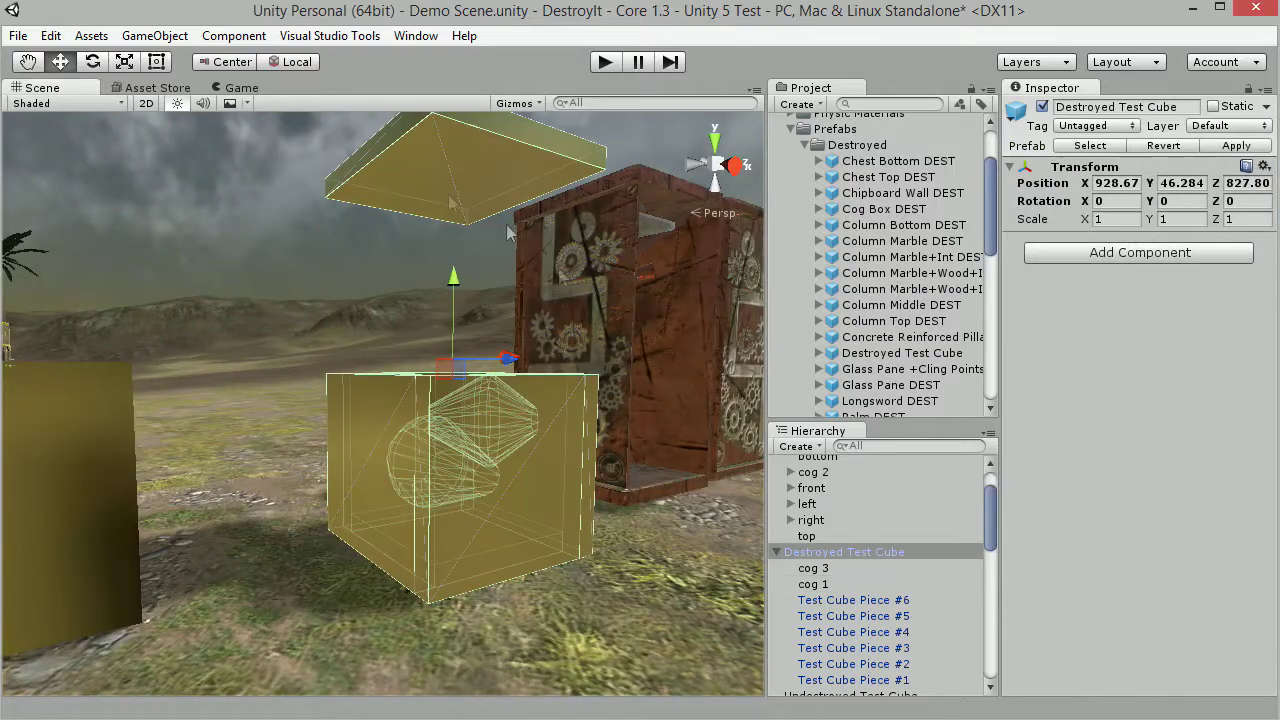
right_click_drag(647, 591, 490, 380)
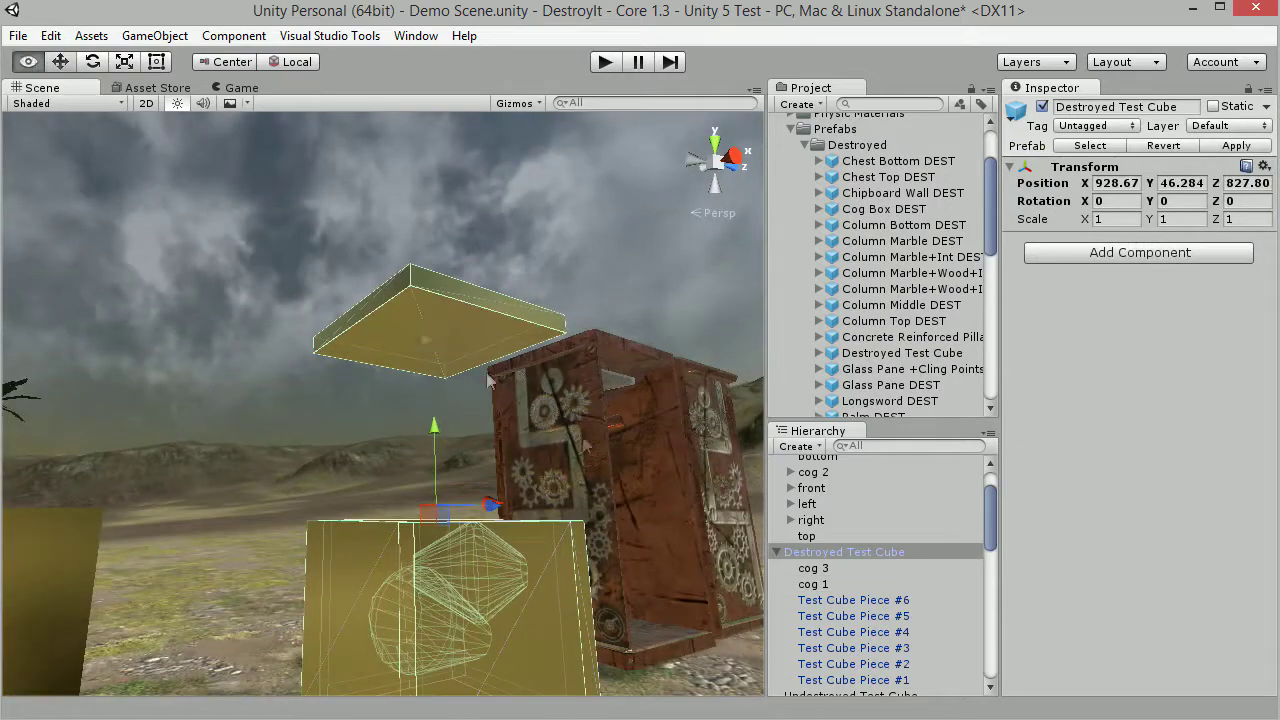
left_click(410, 283)
key("f")
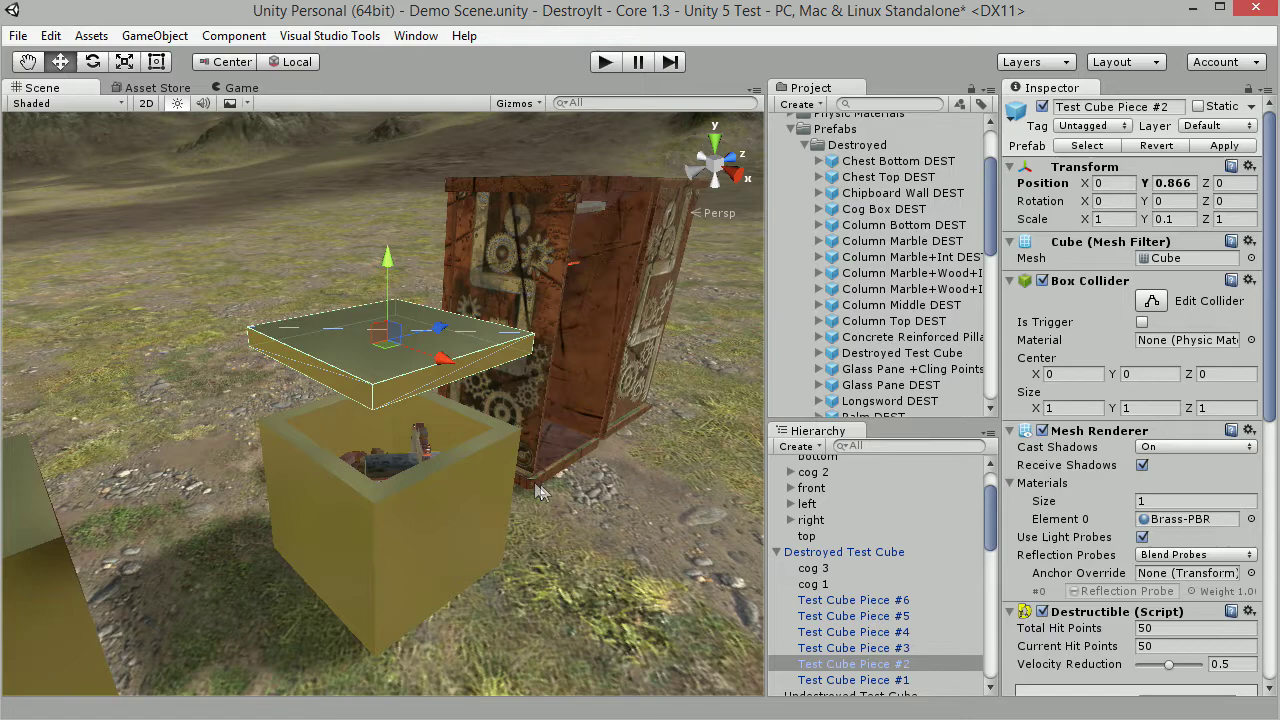
left_click_drag(372, 415, 376, 511)
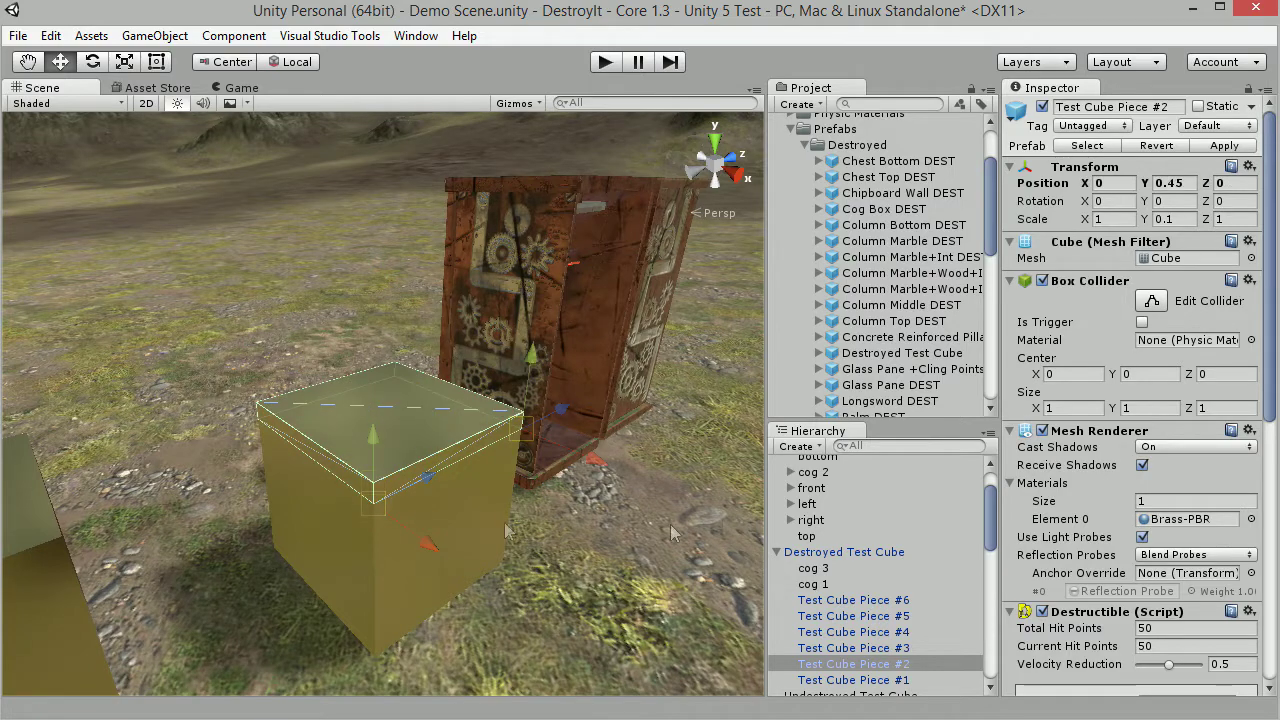
Update the Destroyed Test Cube prefab in the project with the cog-filled Destroyed Test Cube from the scene
scroll(605, 527, "down", 5)
left_click(845, 553)
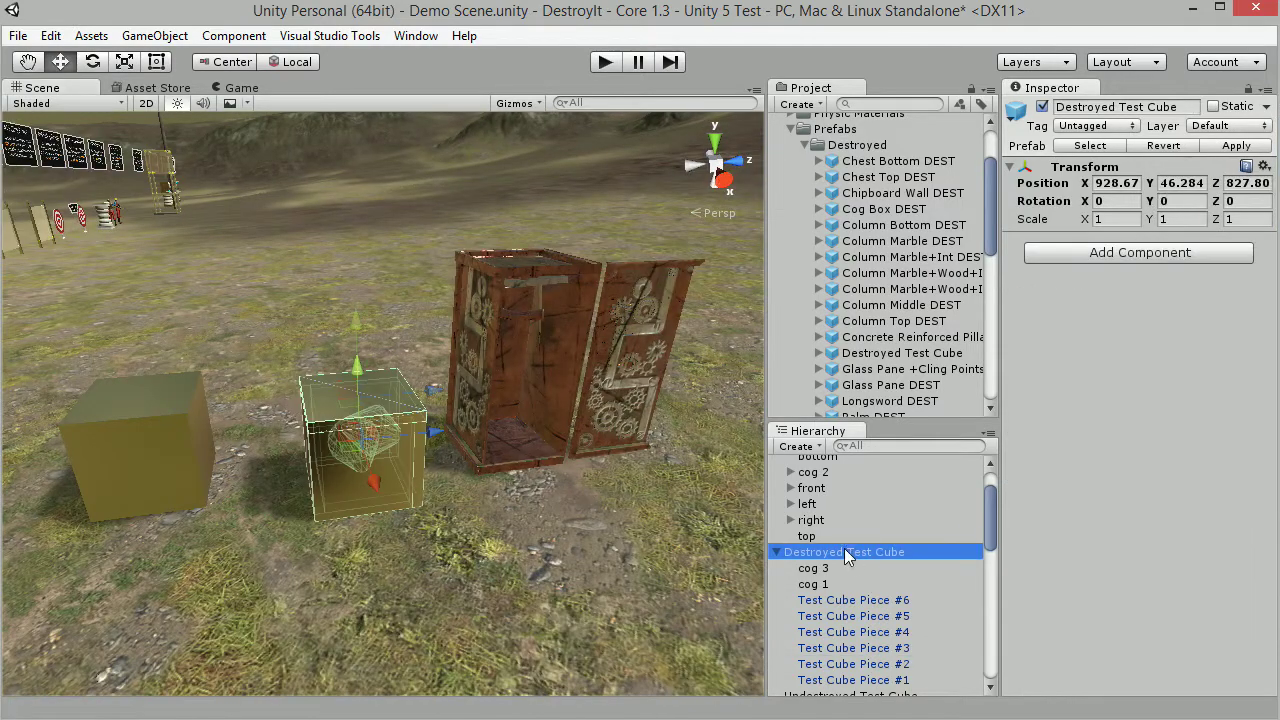
scroll(912, 343, "down", 3)
left_click_drag(835, 548, 884, 362)
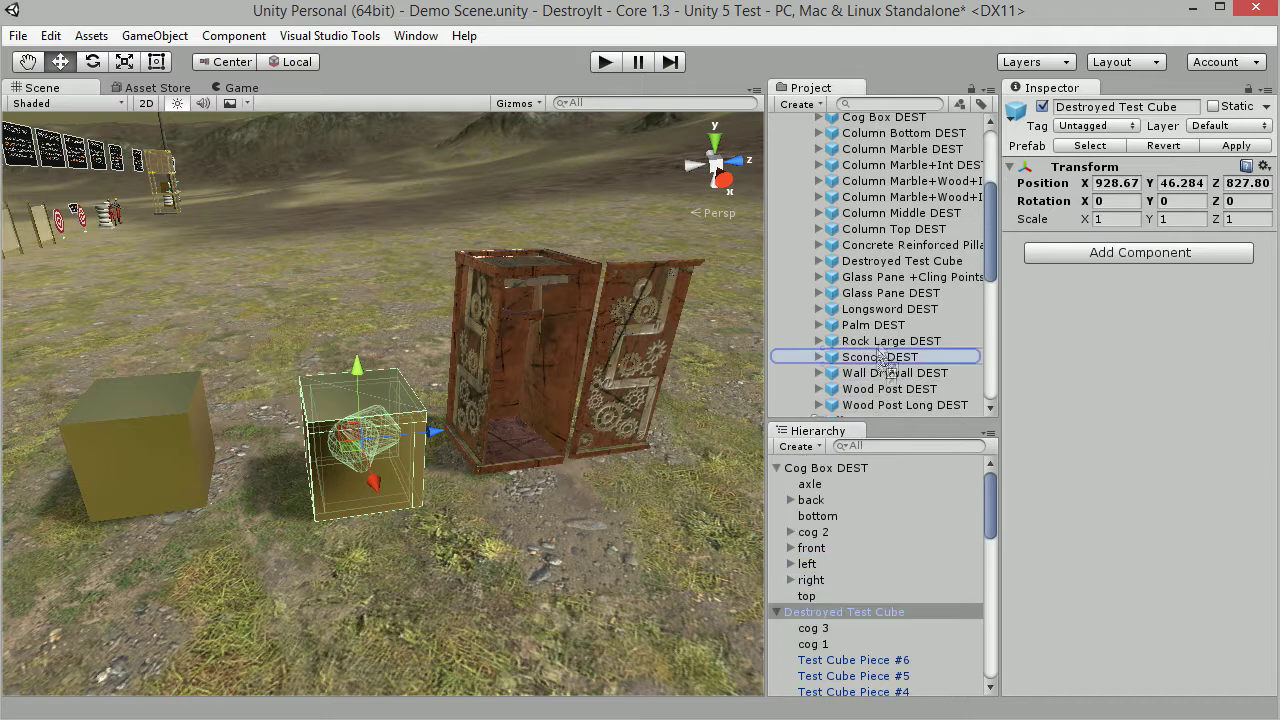
Delete the Destroyed Test Cube and Cog Box DEST instances from the scene
left_click(870, 611)
key("Delete")
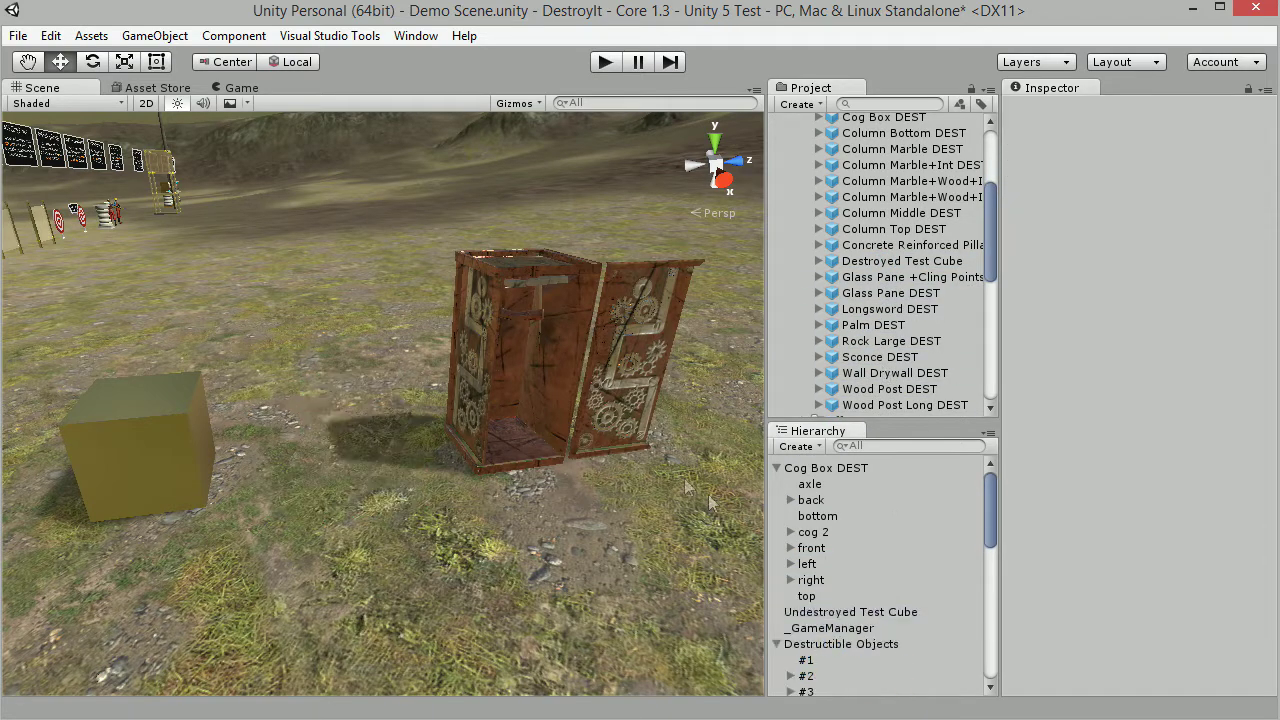
left_click(811, 548)
left_click(838, 468)
key("Delete")
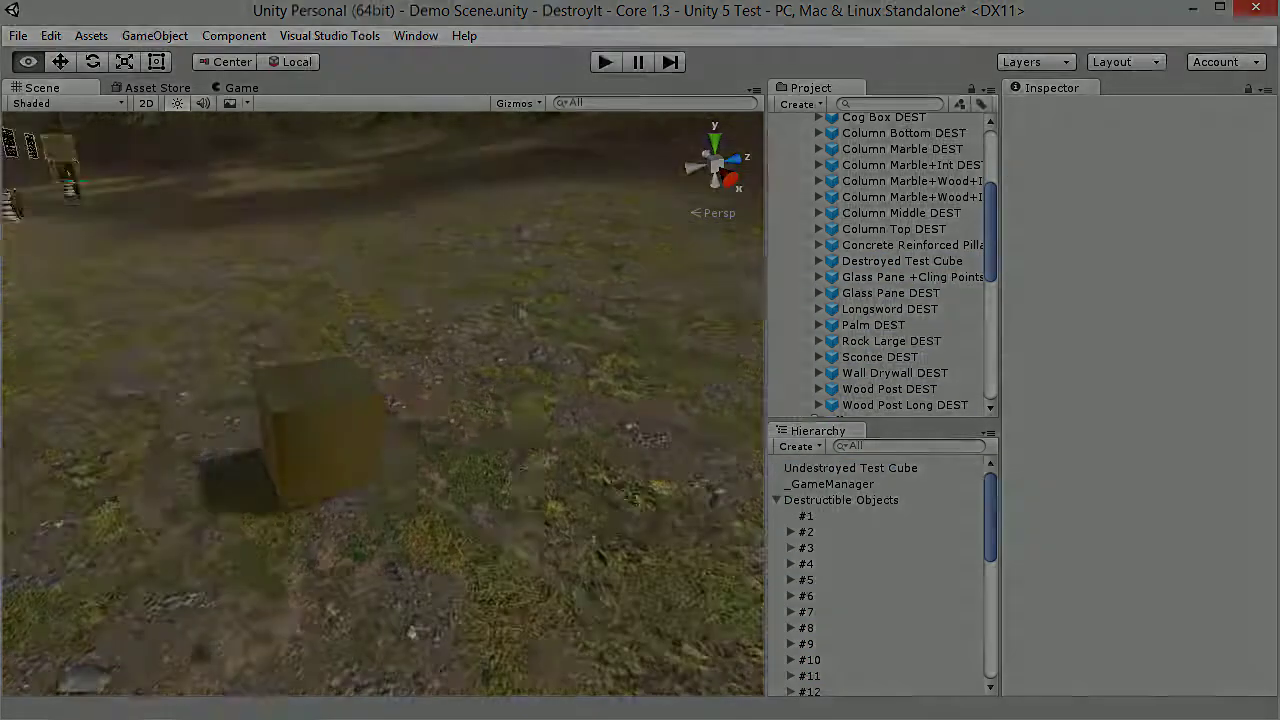
Start a play test, walk up to the brass cube and shoot it to test its destruction
key("ctrl+p")
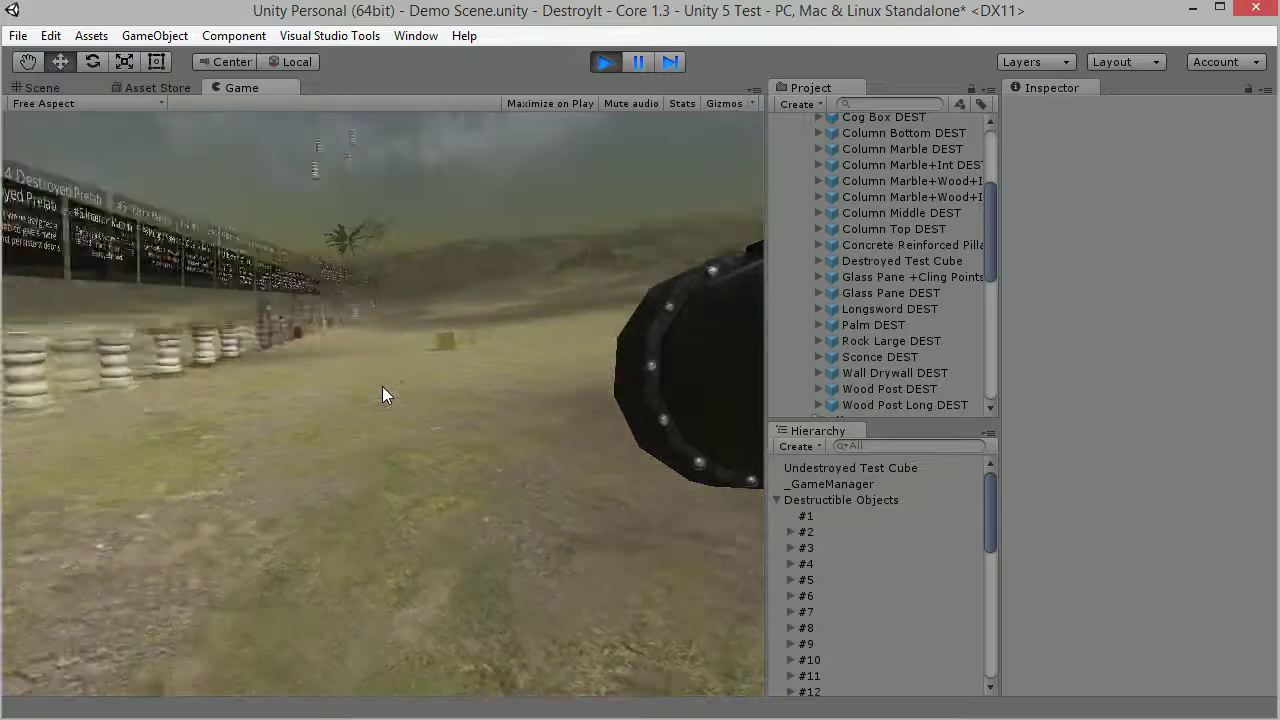
key("w")
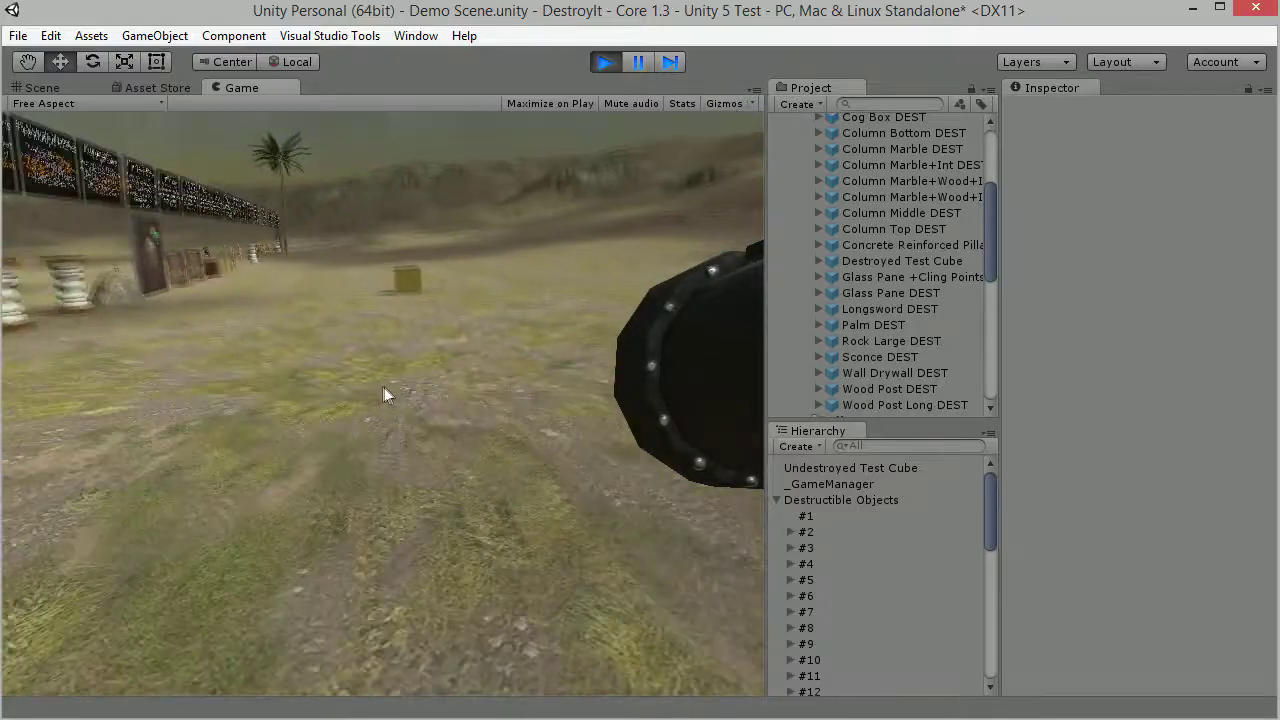
key("w")
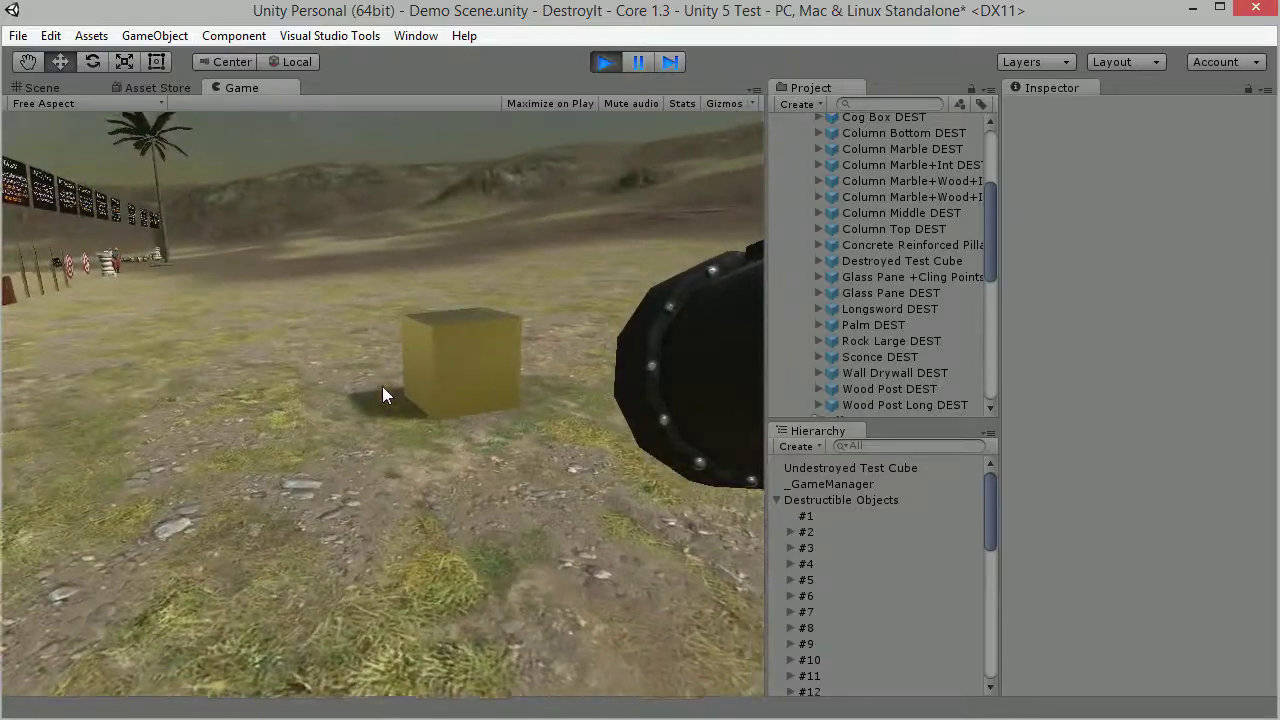
left_click(382, 386)
key("w")
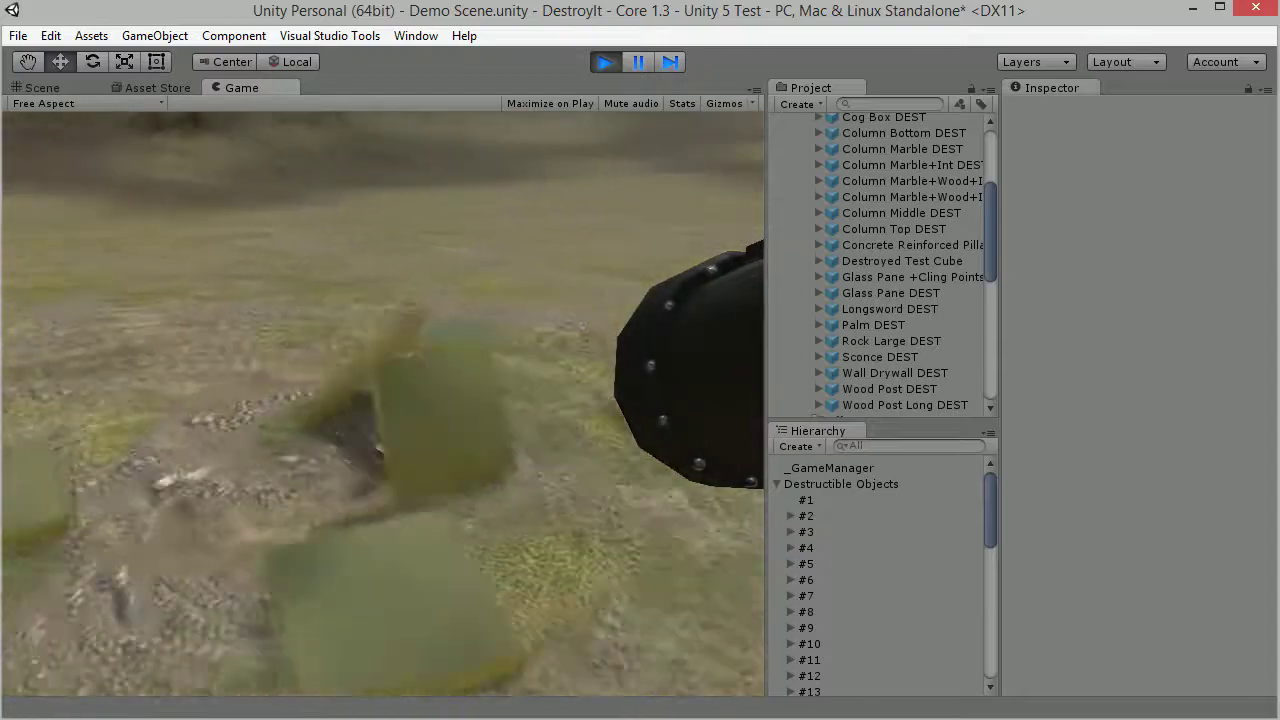
key("w")
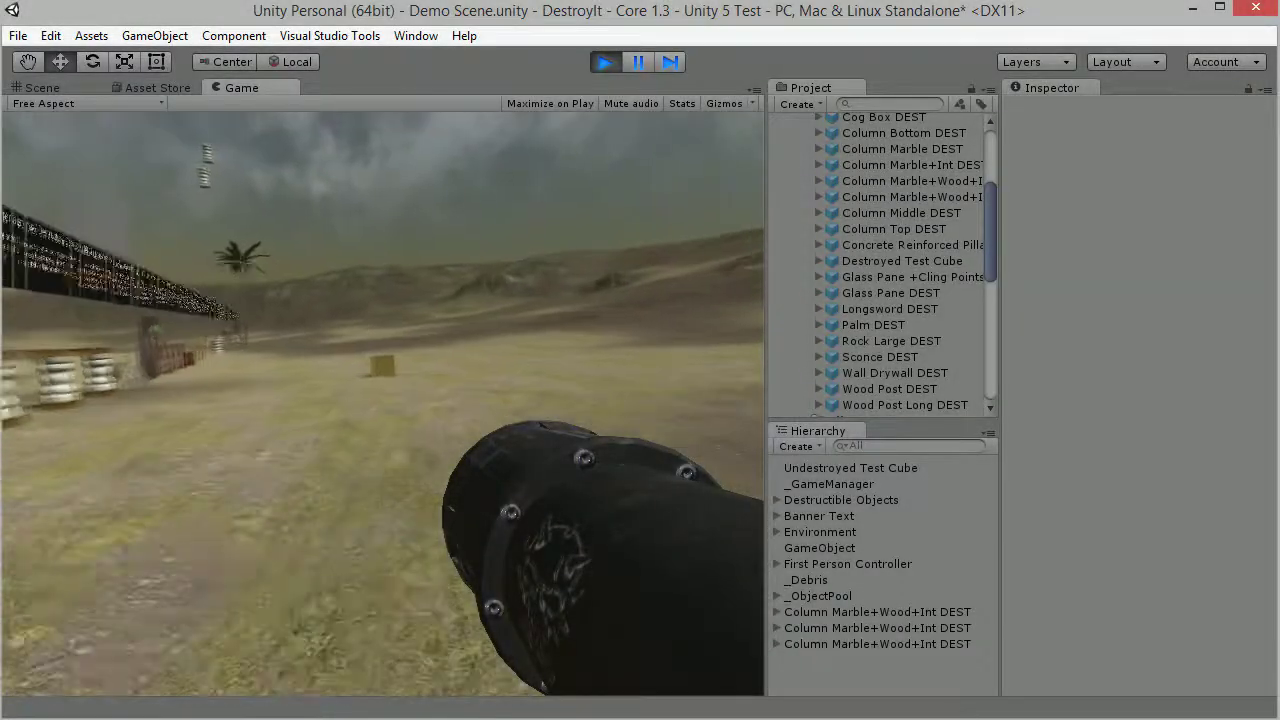
Approach the intact brass cube again, fire the cannon at it and inspect the scattered pieces and cogs
key("w")
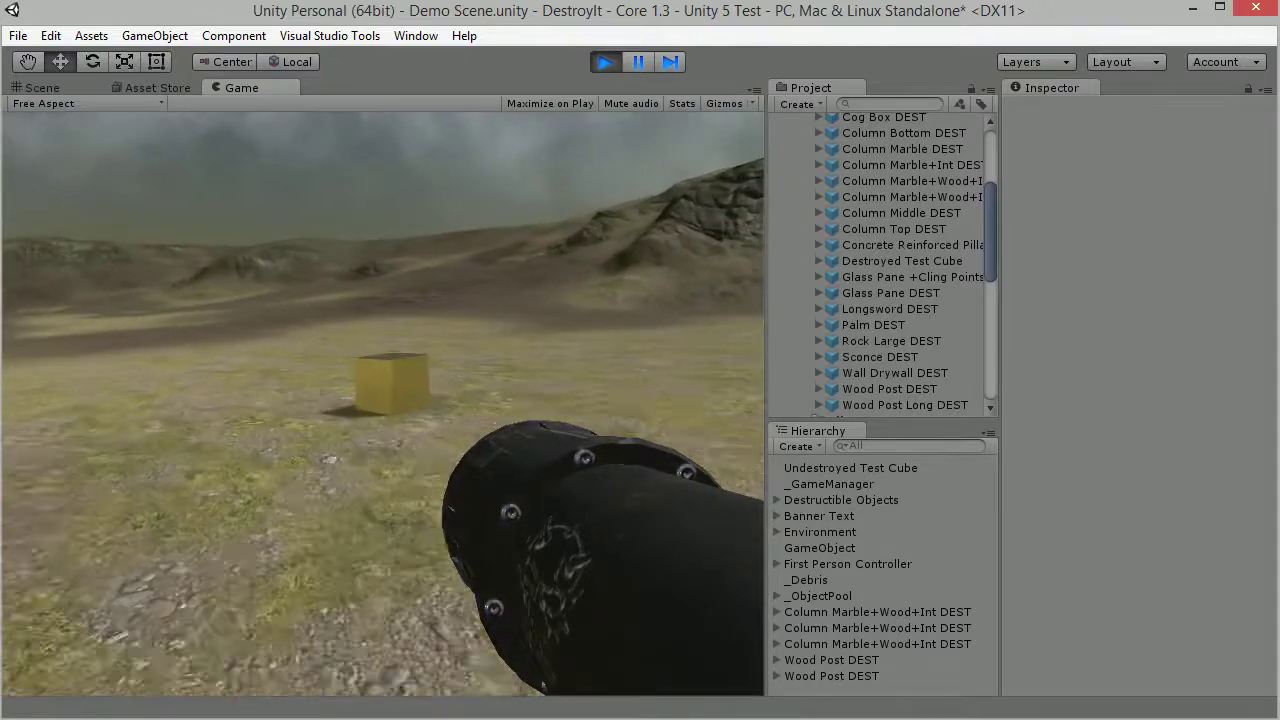
left_click(383, 403)
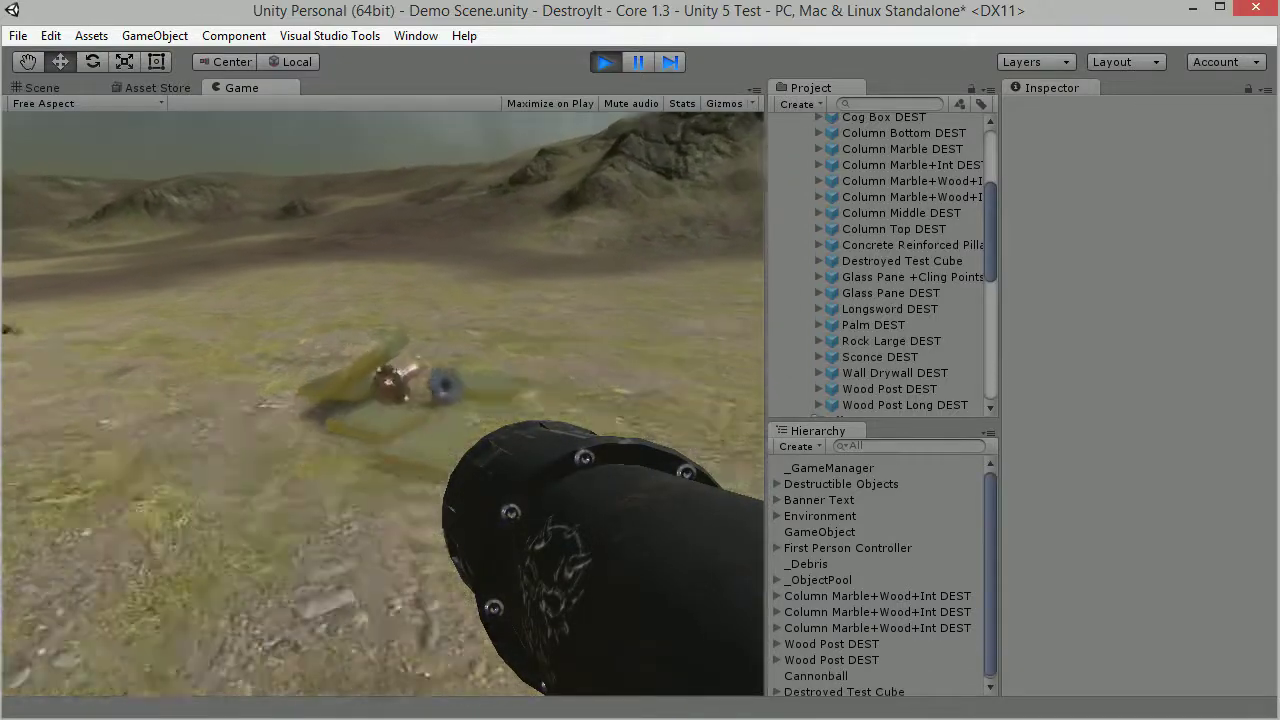
key("w")
left_click(383, 403)
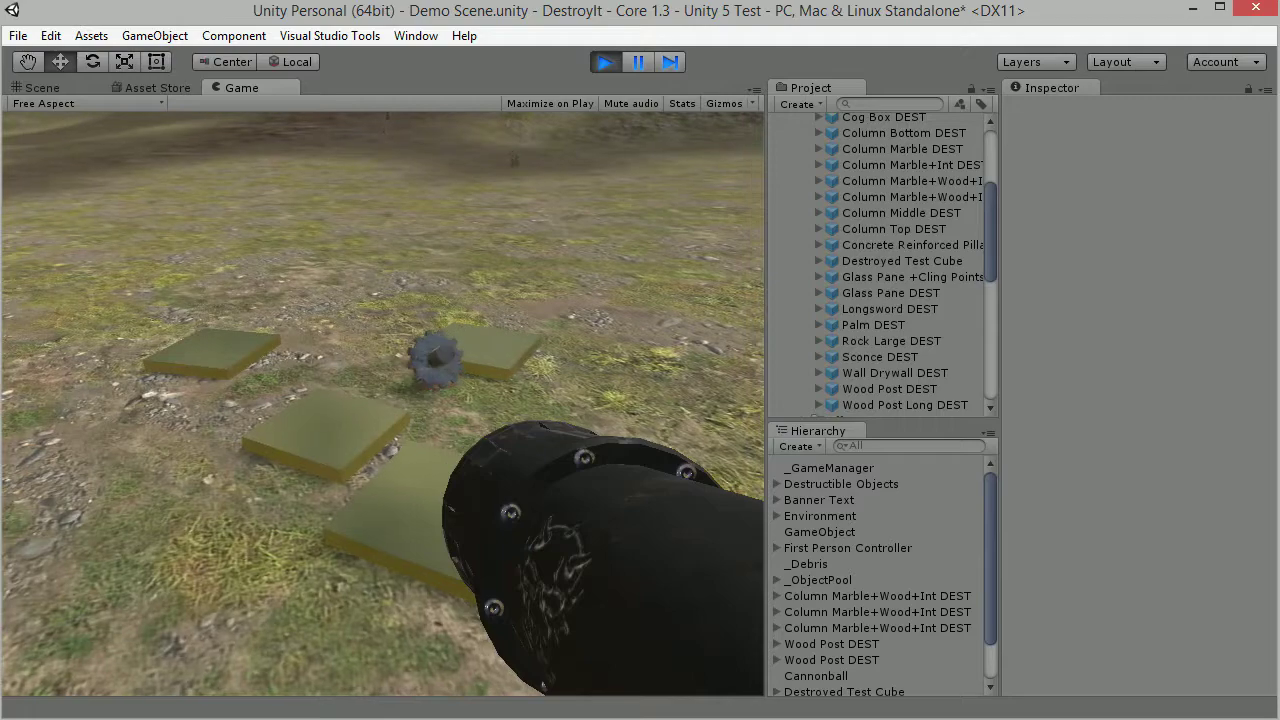
key("s")
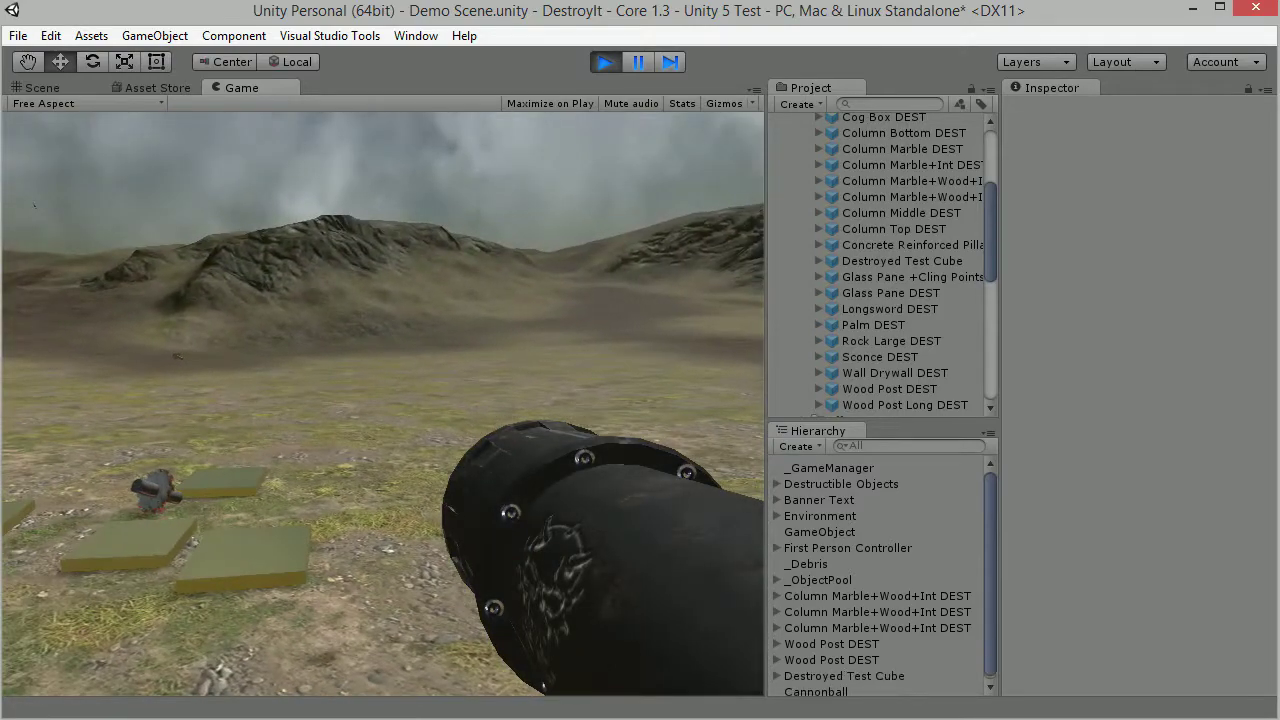